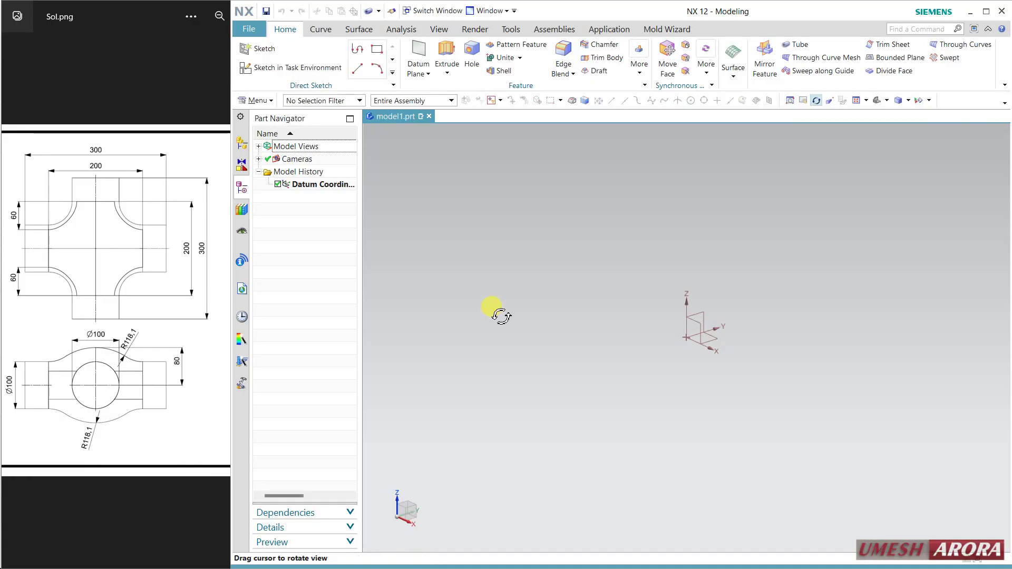
Step: Sketch a 100 mm diameter circle centred on the origin on the vertical YZ datum plane and finish the sketch
click(256, 68)
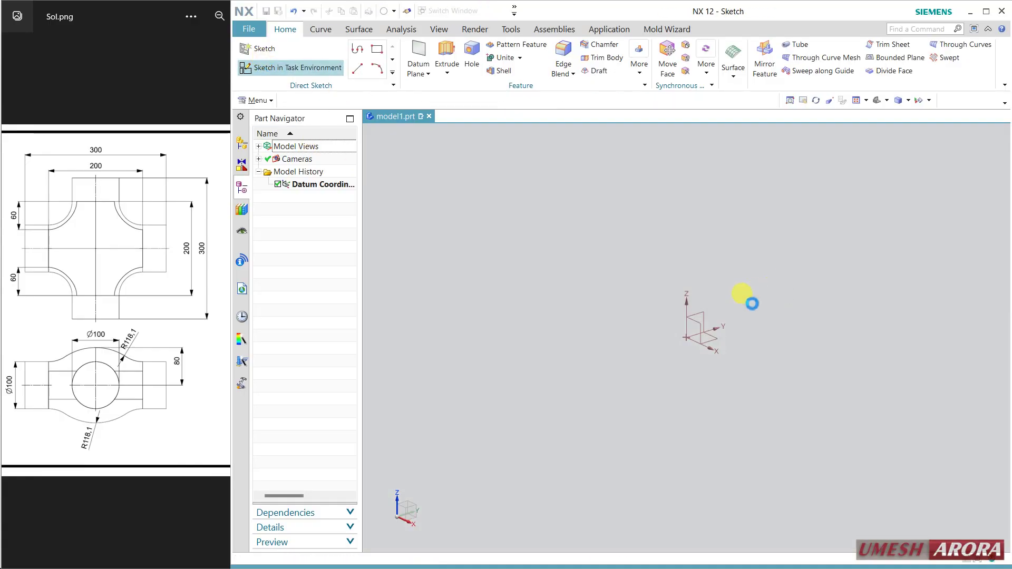
click(705, 318)
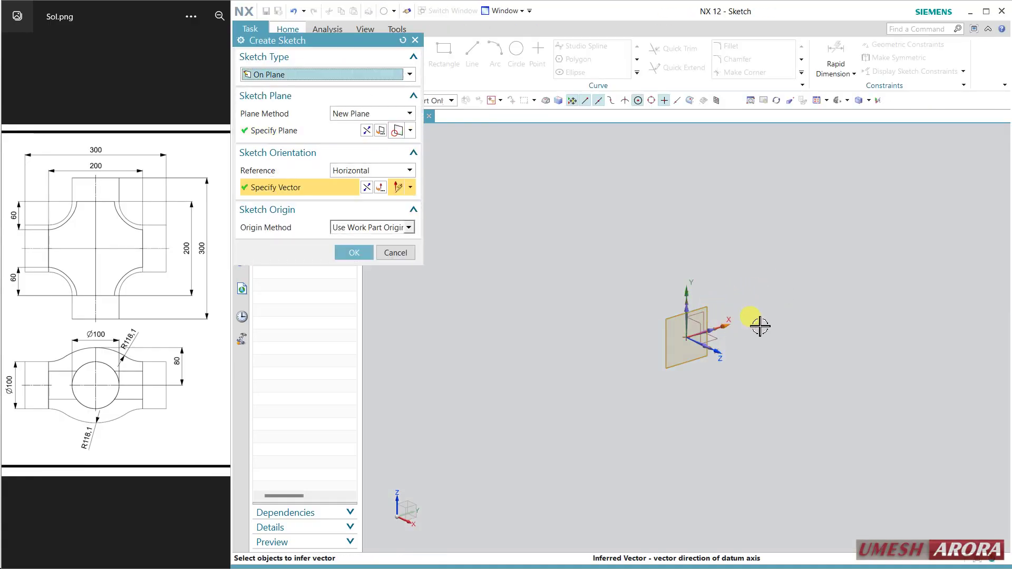
click(360, 253)
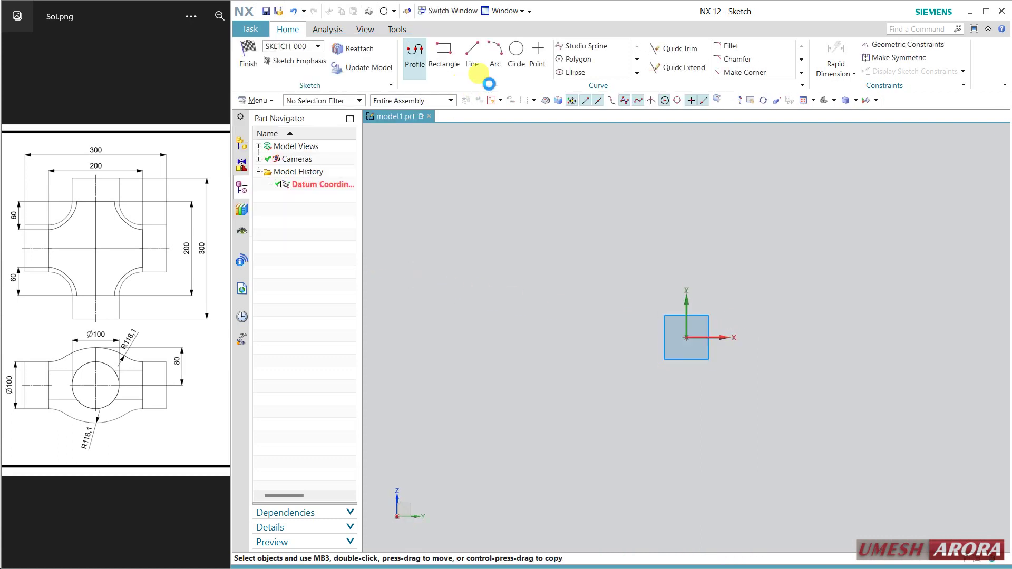
click(516, 51)
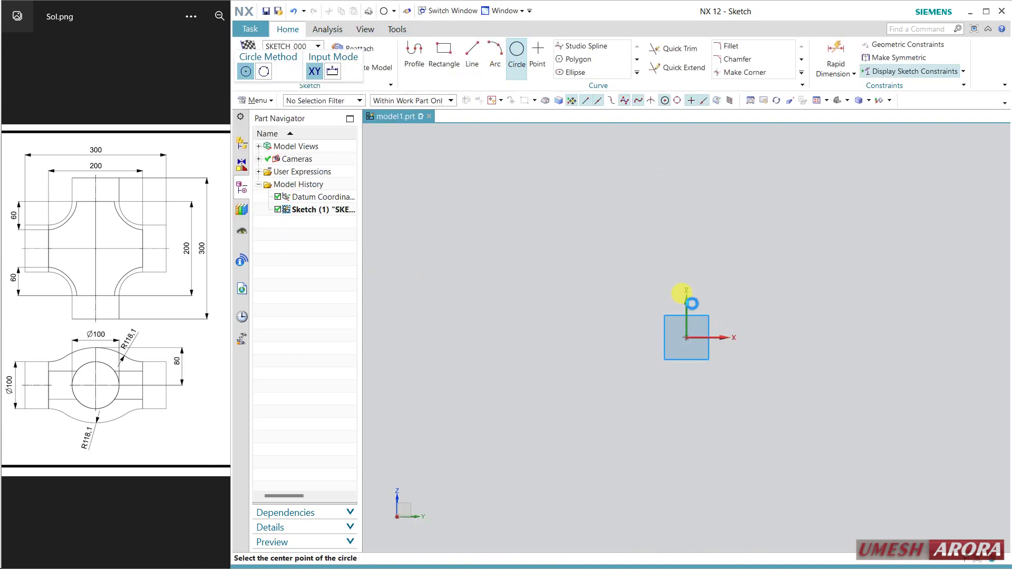
click(687, 338)
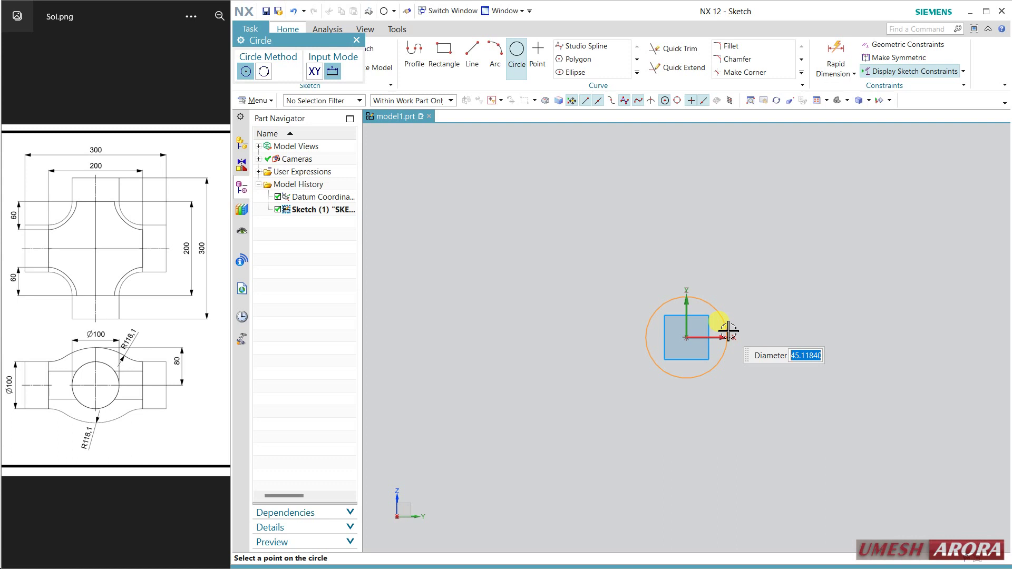
text(100)
key(Return)
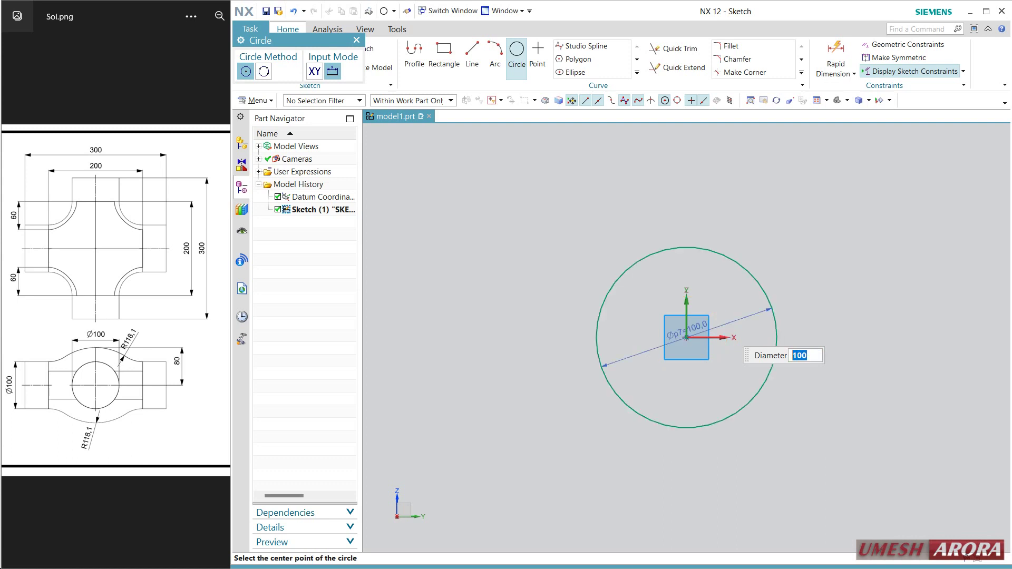
key(Escape)
click(250, 65)
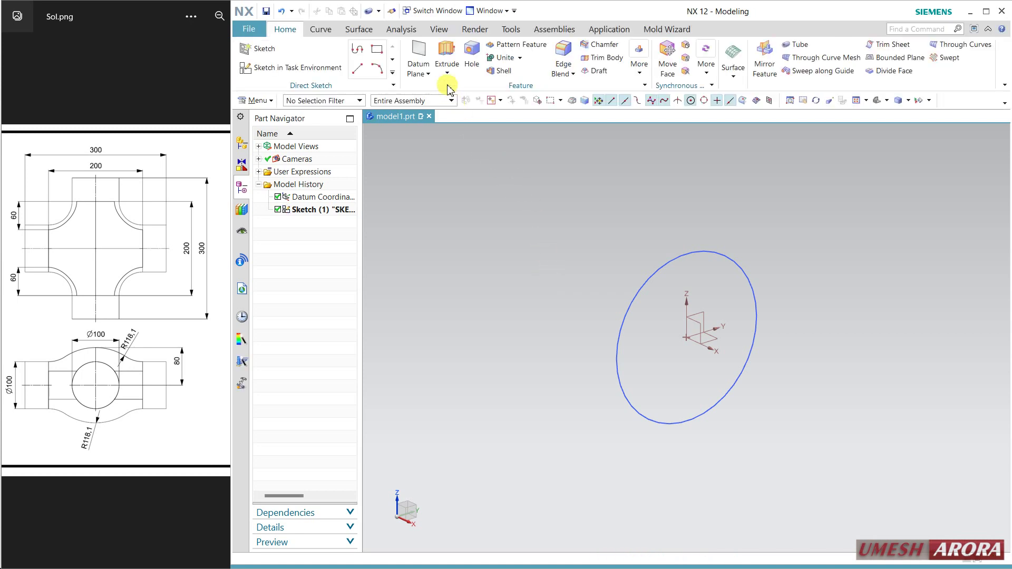
Step: Extrude the circle as a sheet body with a symmetric distance of 150 mm
click(446, 55)
click(661, 278)
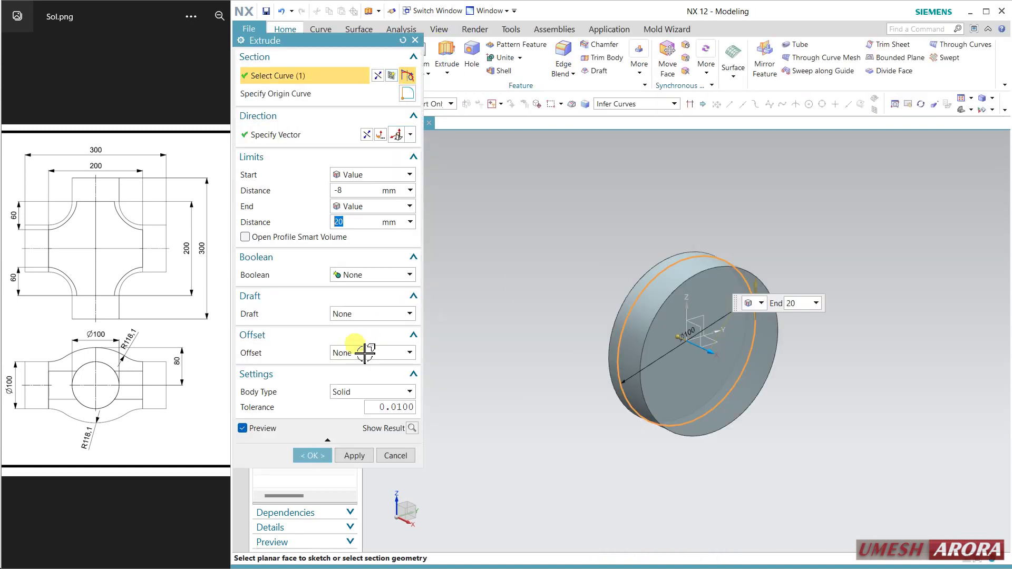
click(357, 393)
click(350, 414)
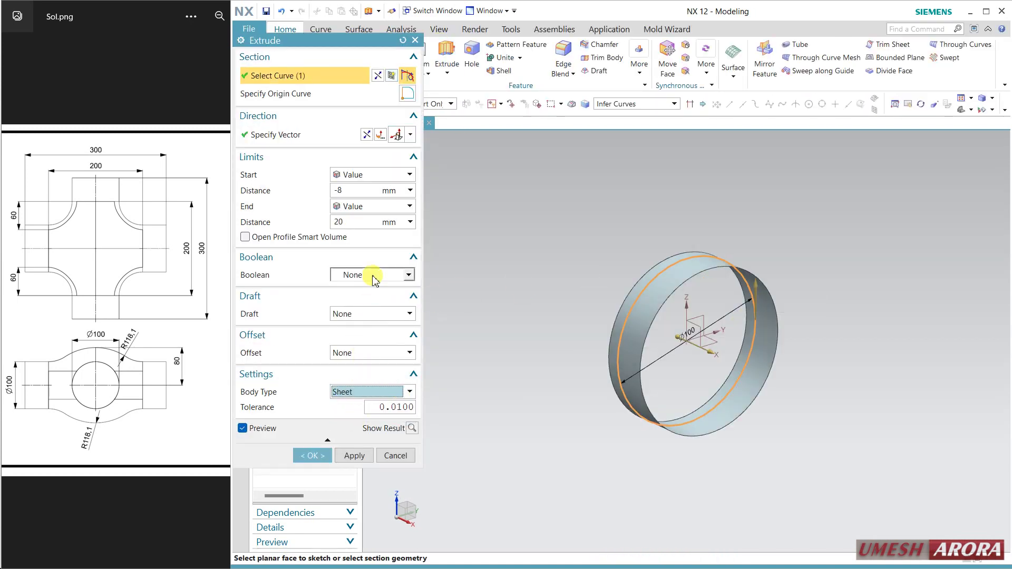
click(352, 190)
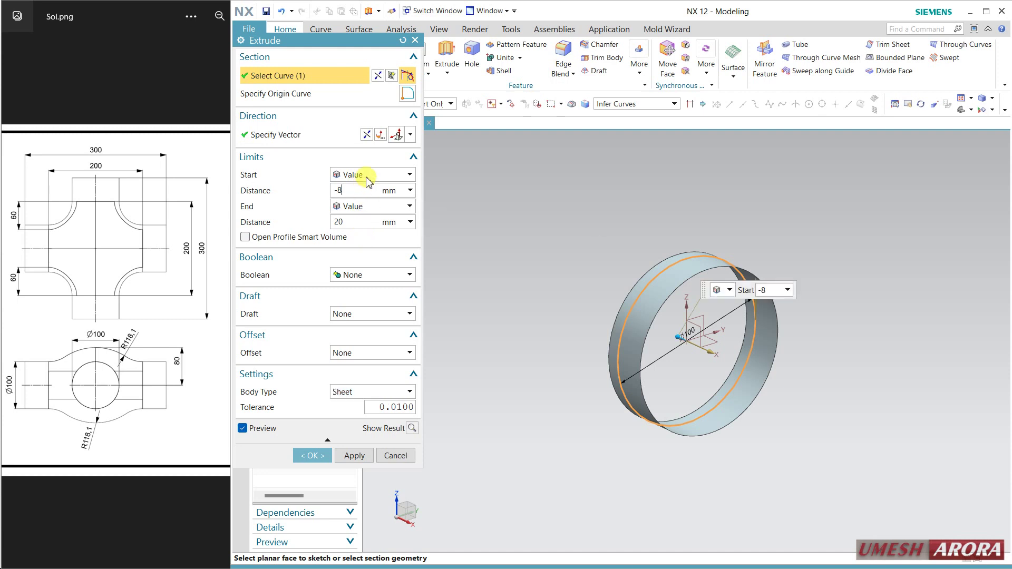
click(369, 206)
click(361, 226)
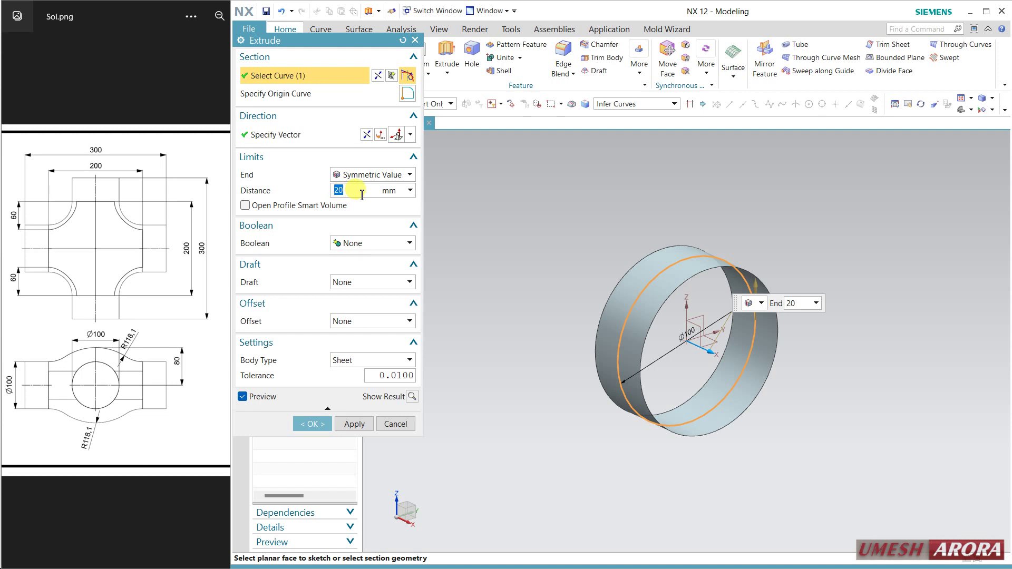
key(Return)
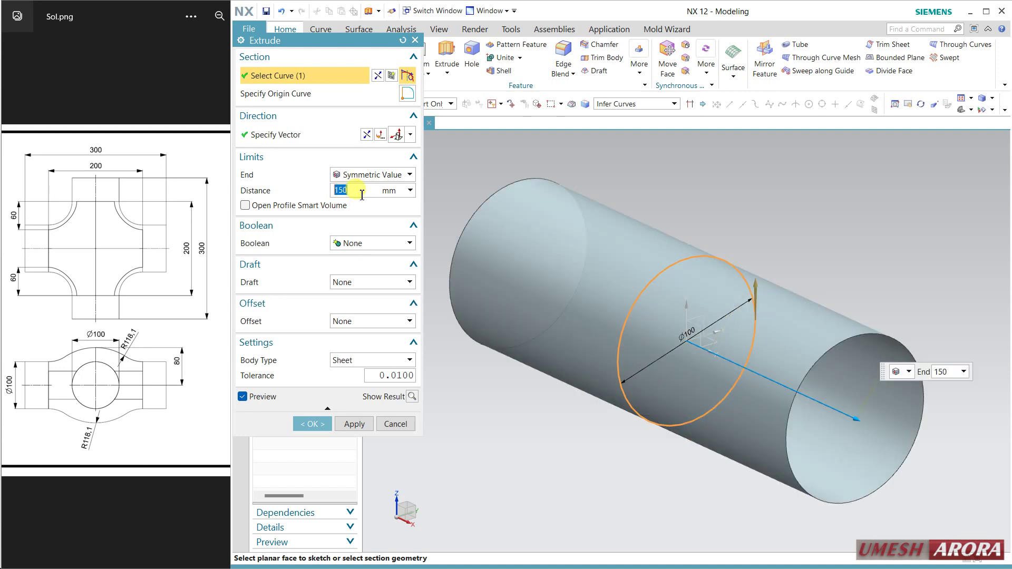
click(354, 424)
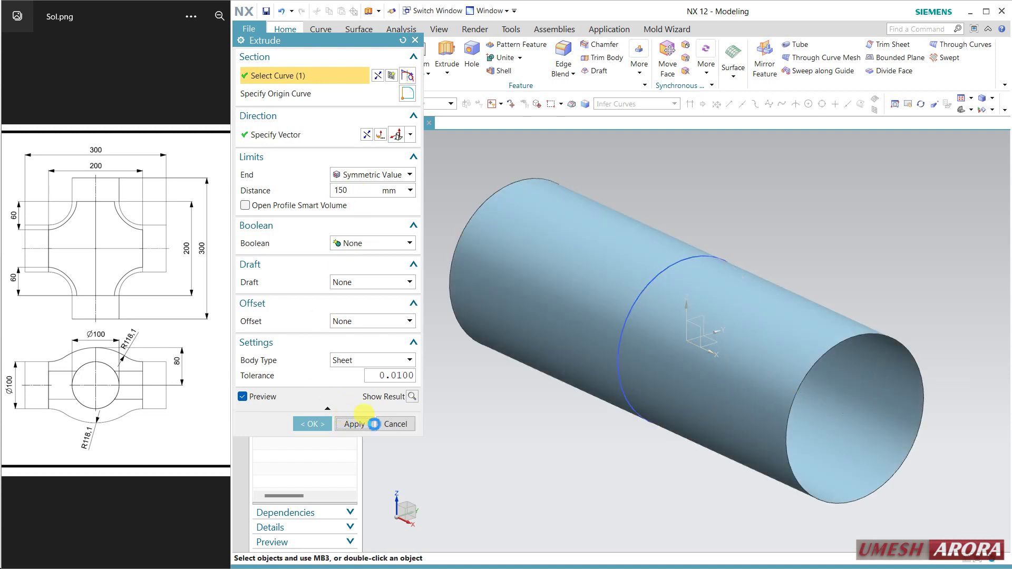
click(396, 424)
Step: Copy the cylindrical sheet body, rotating the single copy 90 degrees about the ZC axis to form a cross
click(537, 252)
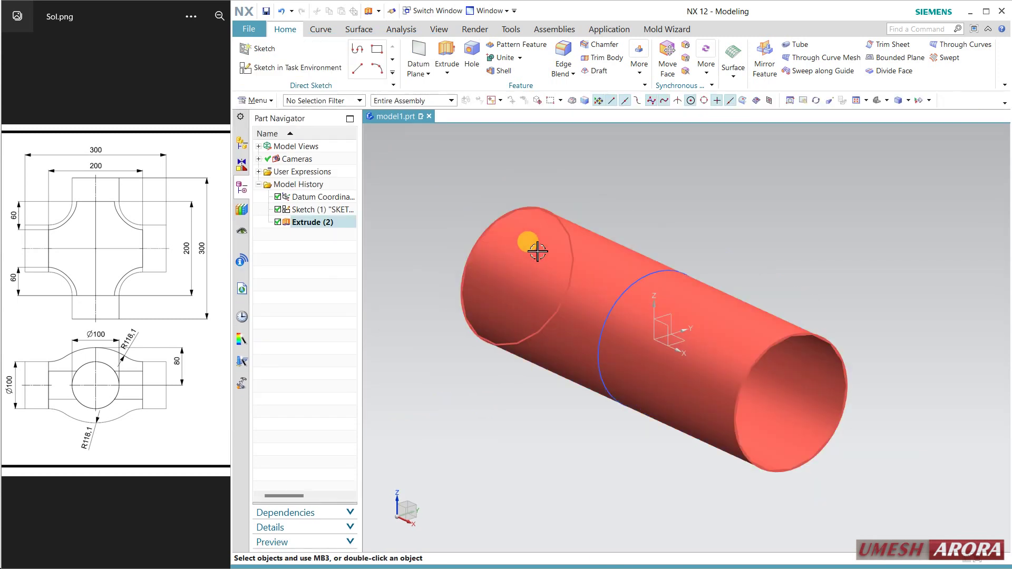
key(Escape)
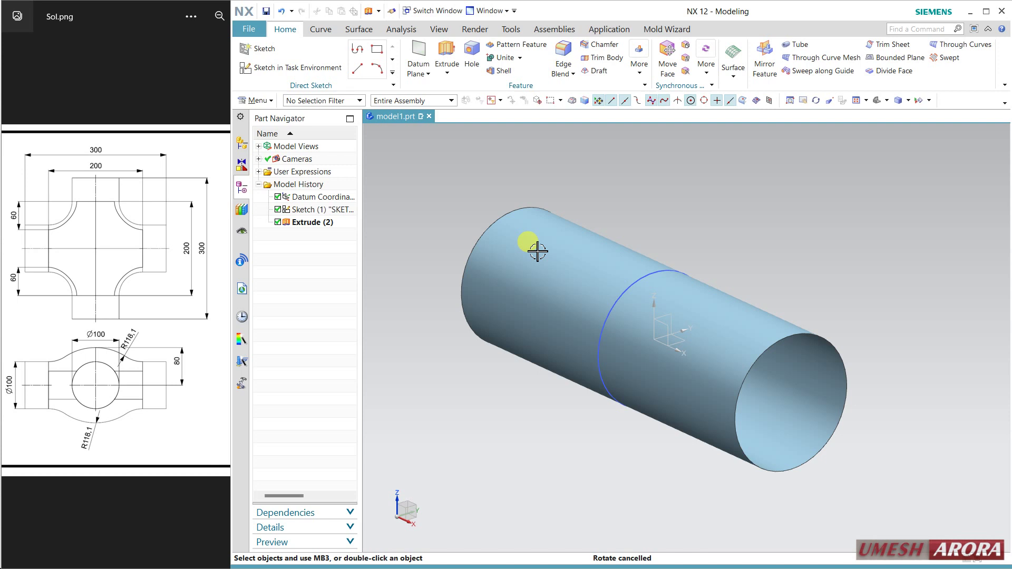
key(ctrl+t)
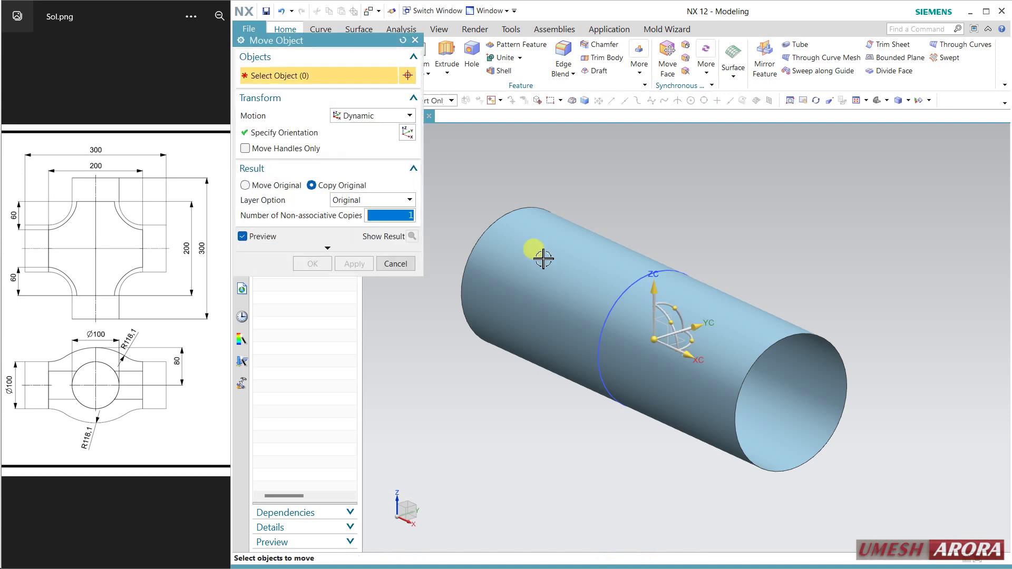
click(540, 260)
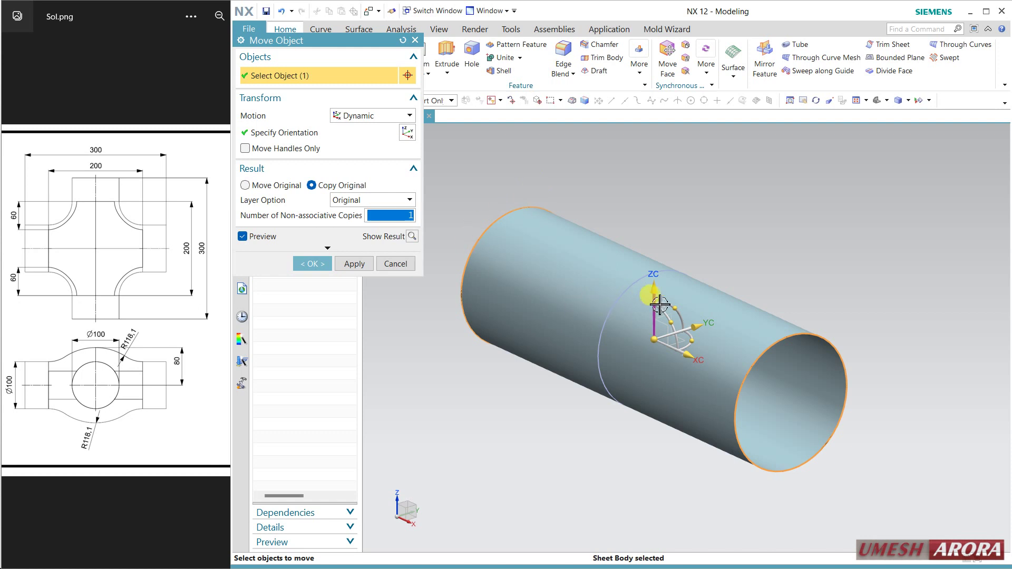
click(685, 345)
text(9)
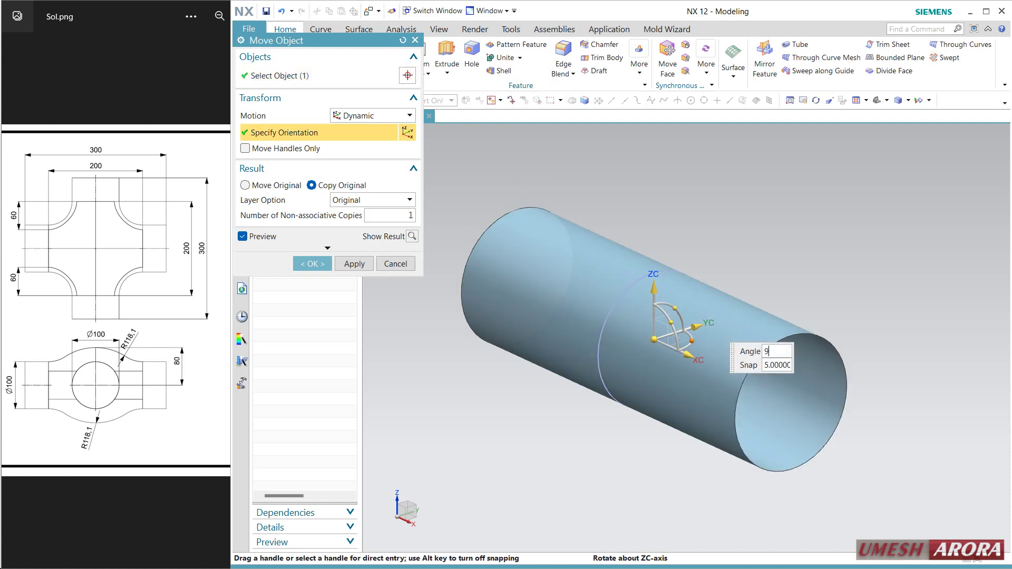
text(0)
key(Return)
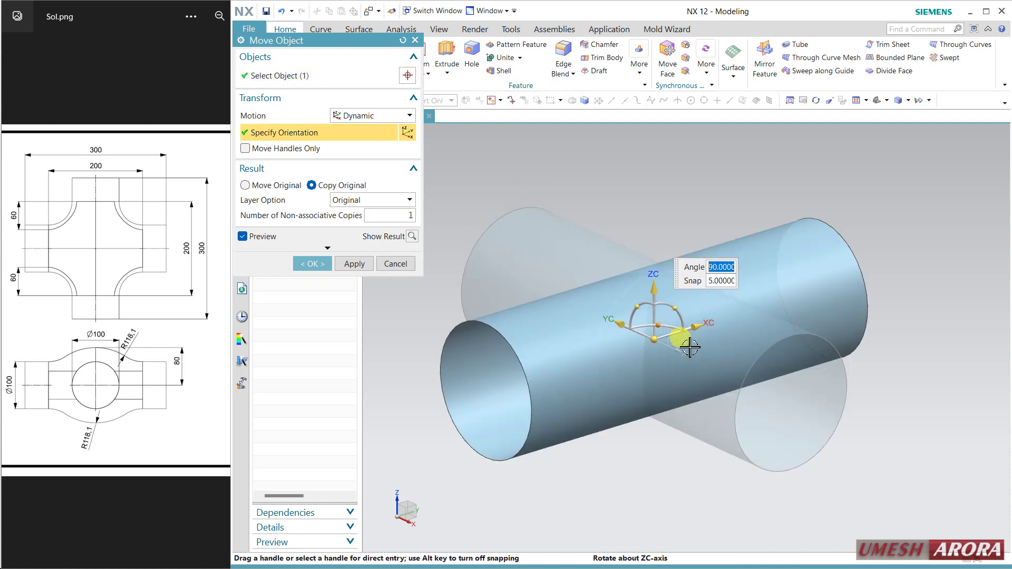
click(322, 265)
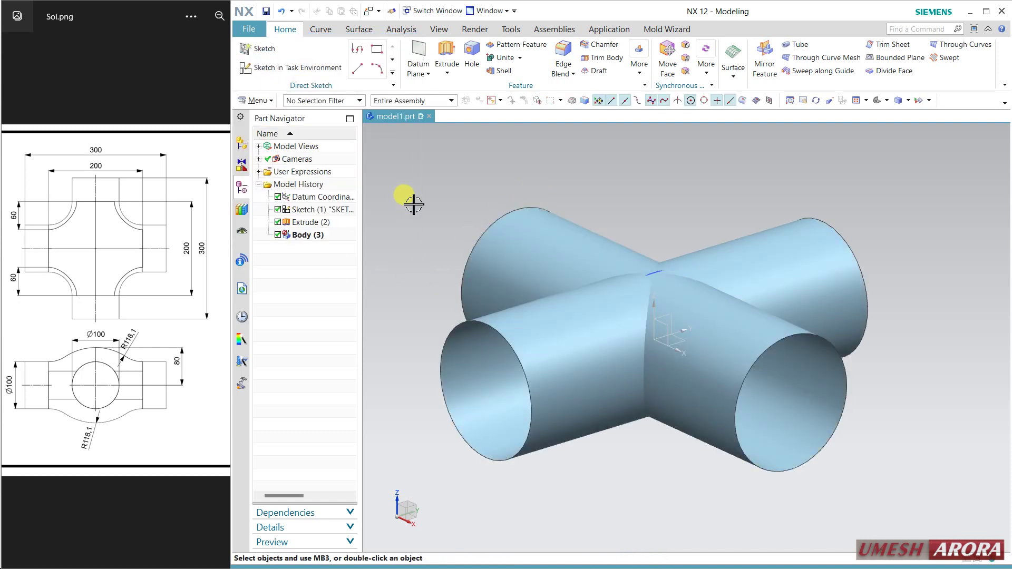
click(310, 236)
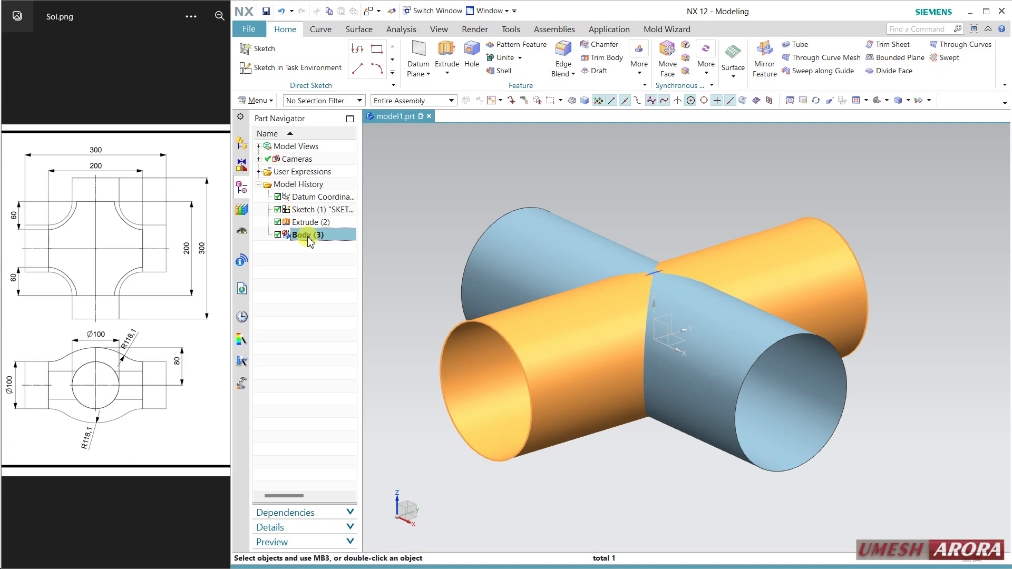
mouse_move(500, 198)
middle_down()
mouse_move(486, 227)
mouse_move(485, 204)
middle_up()
key(Escape)
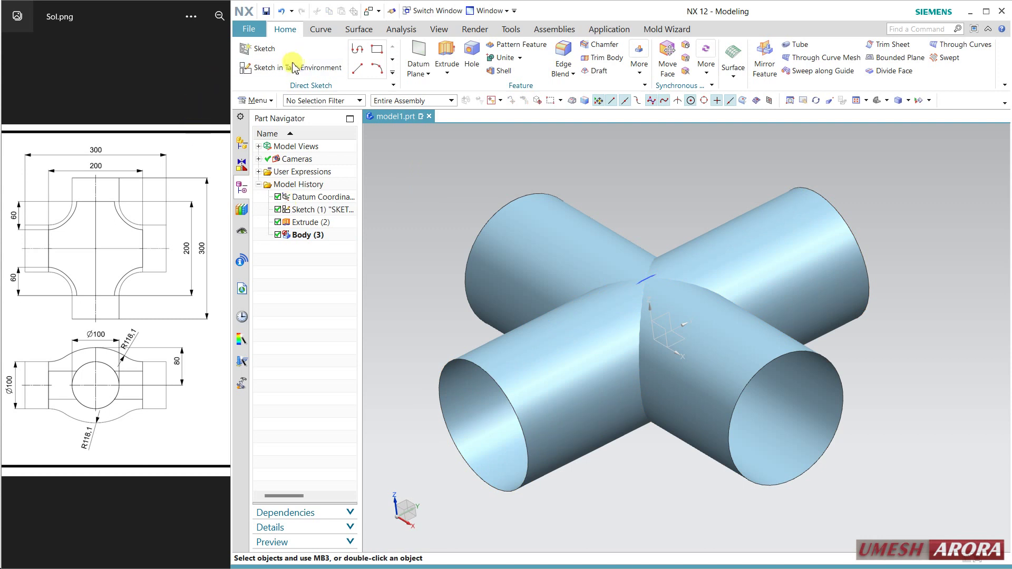
Step: Start a new sketch on the horizontal XY datum plane through the axes of the crossing cylinders
click(258, 69)
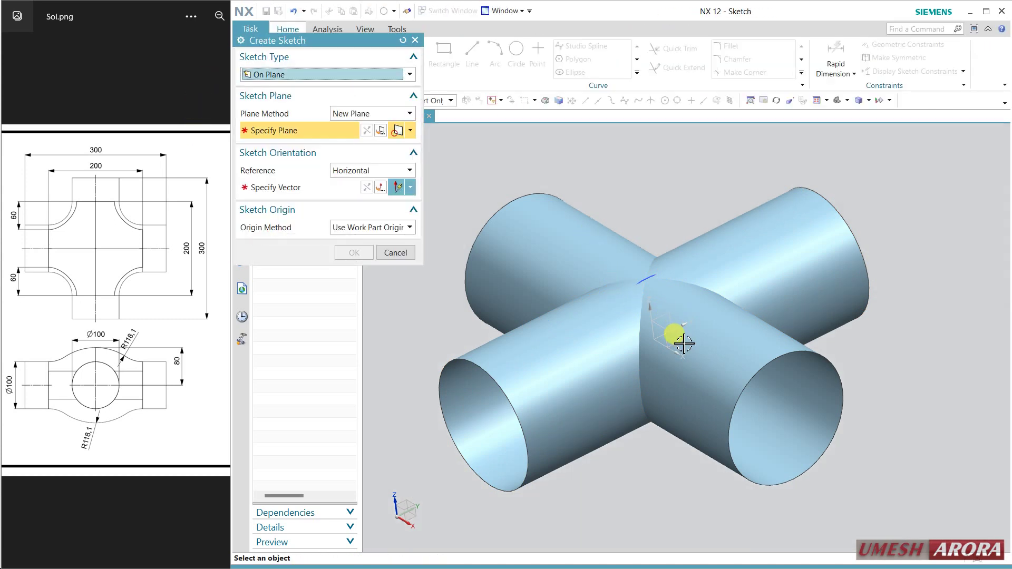
click(674, 339)
click(669, 339)
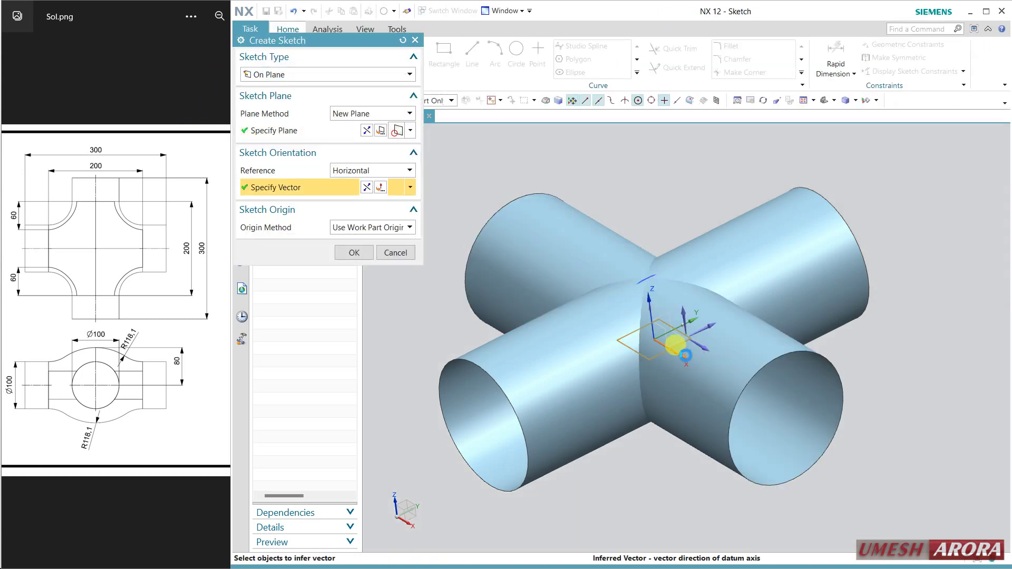
click(354, 253)
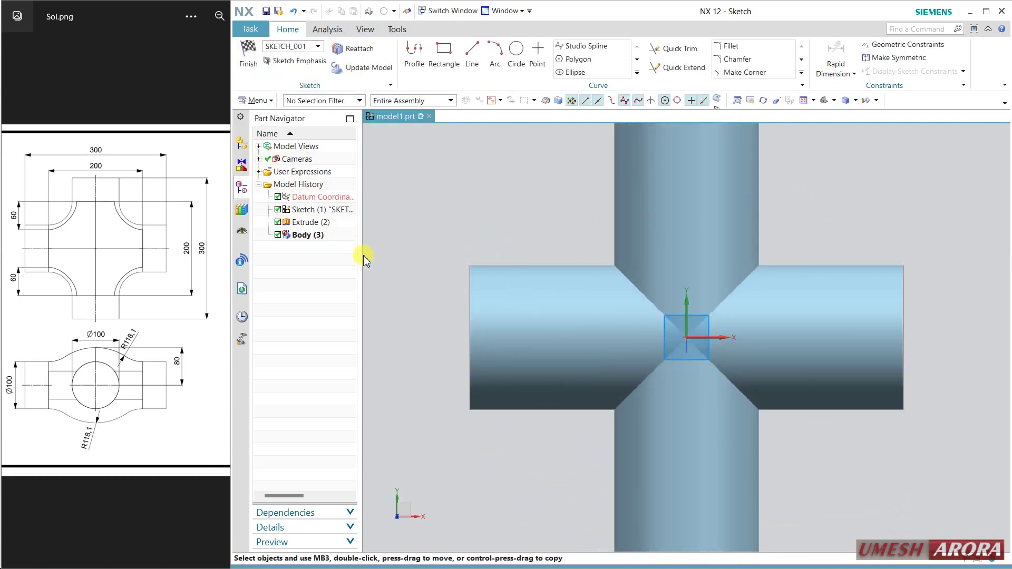
Step: Draw a profile around the crossing: left side in three collinear vertical segments, bottom in three horizontal ones of about 38, 143 and 39 mm
click(443, 64)
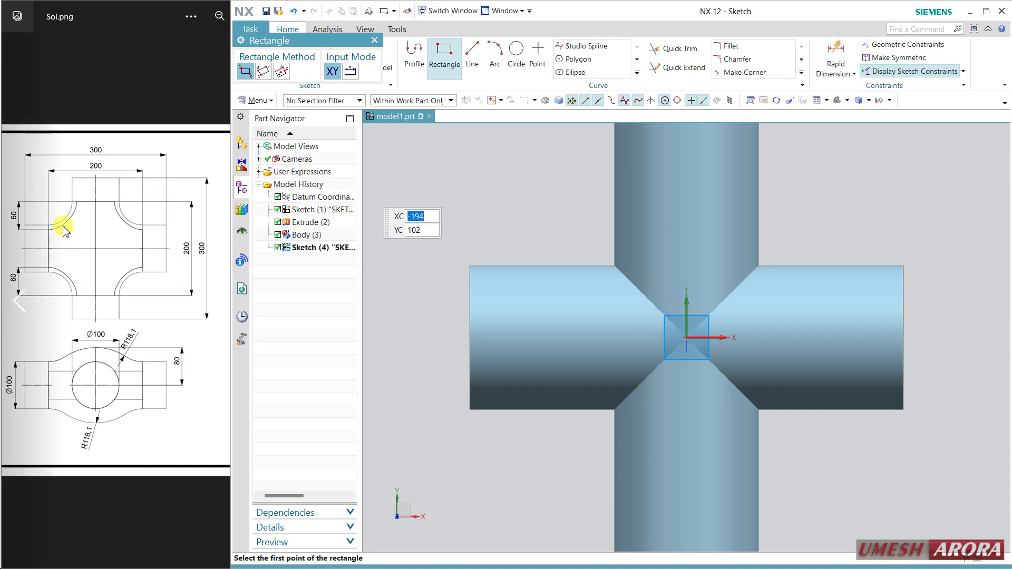
click(415, 53)
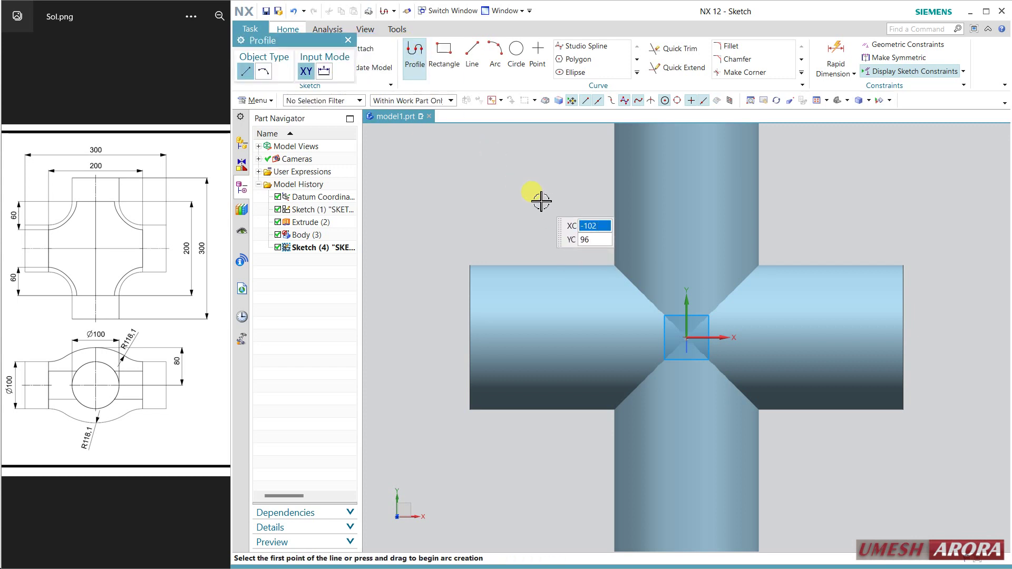
click(538, 198)
click(540, 243)
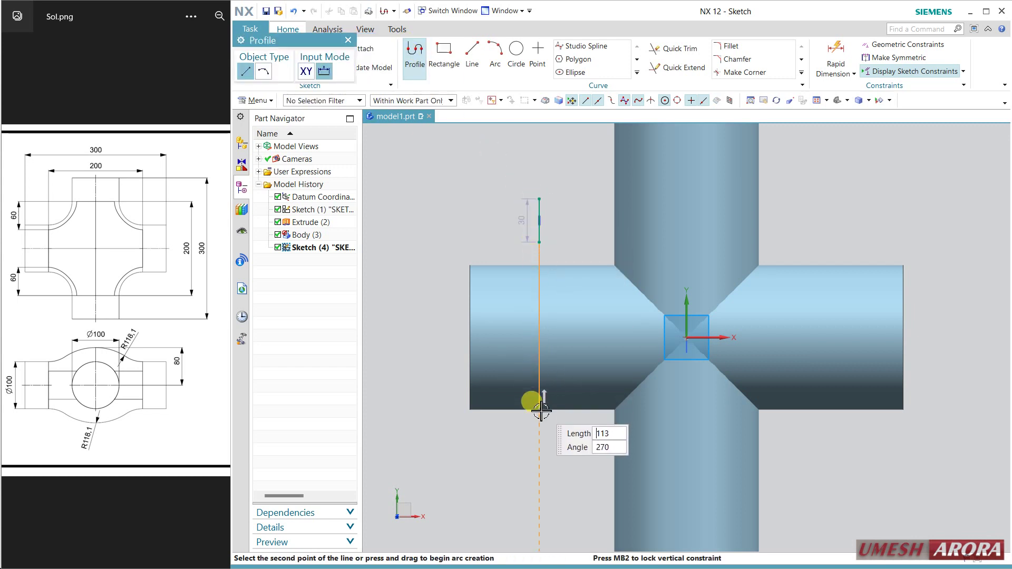
click(539, 426)
click(539, 474)
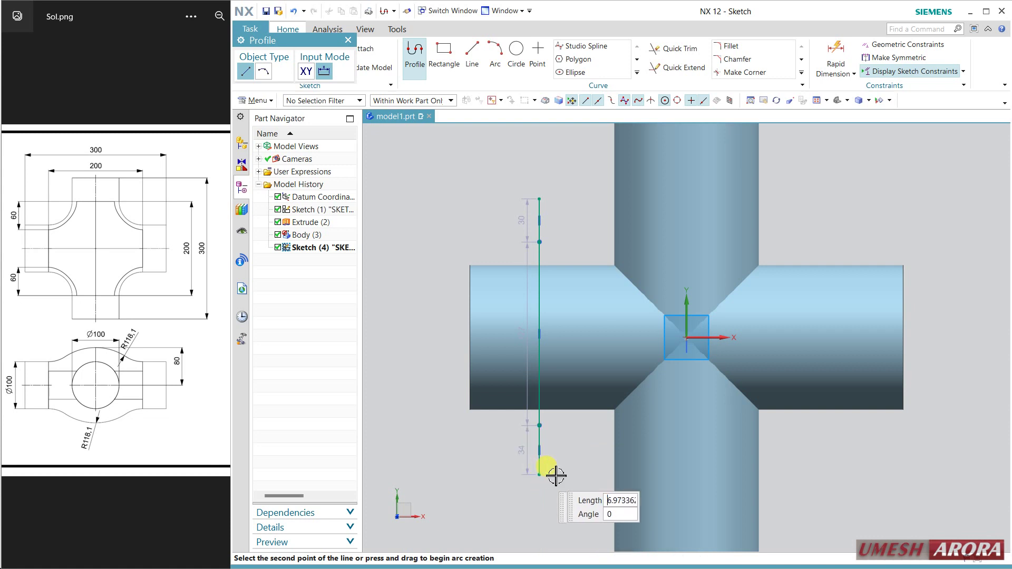
click(594, 474)
click(801, 474)
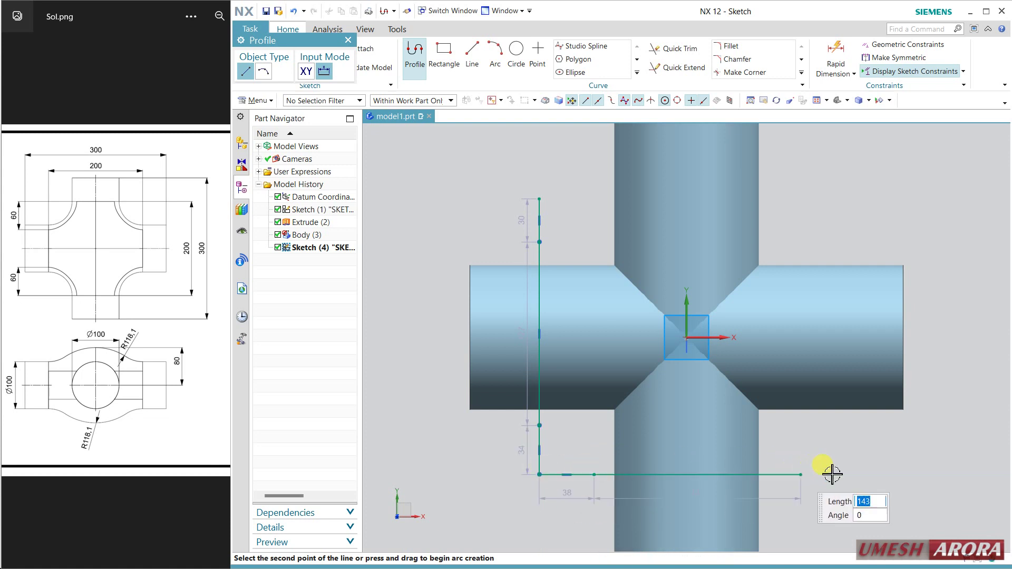
click(857, 475)
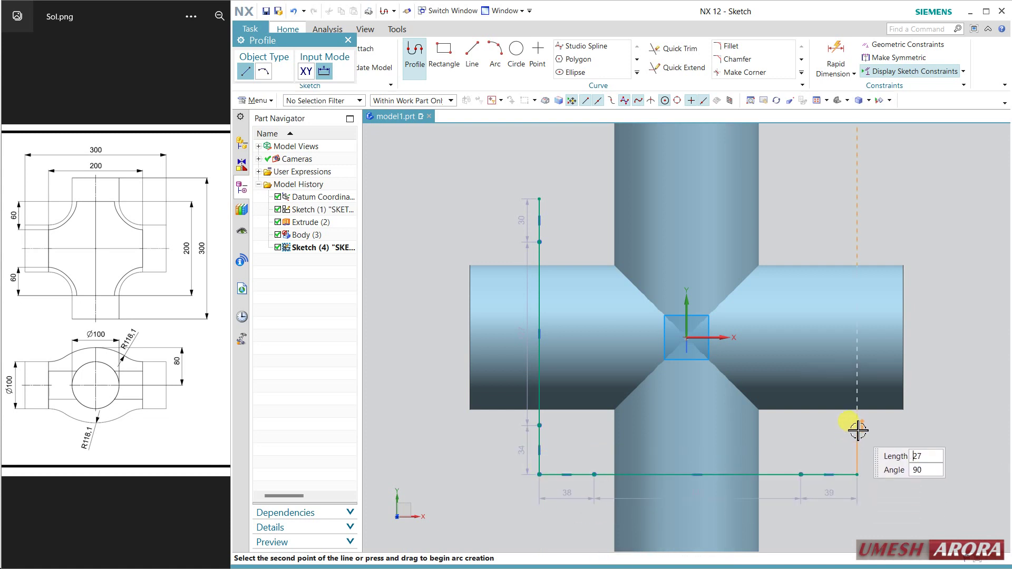
Step: Continue the profile up its right side and across its top, each in three segments, closing it at the starting point
click(860, 417)
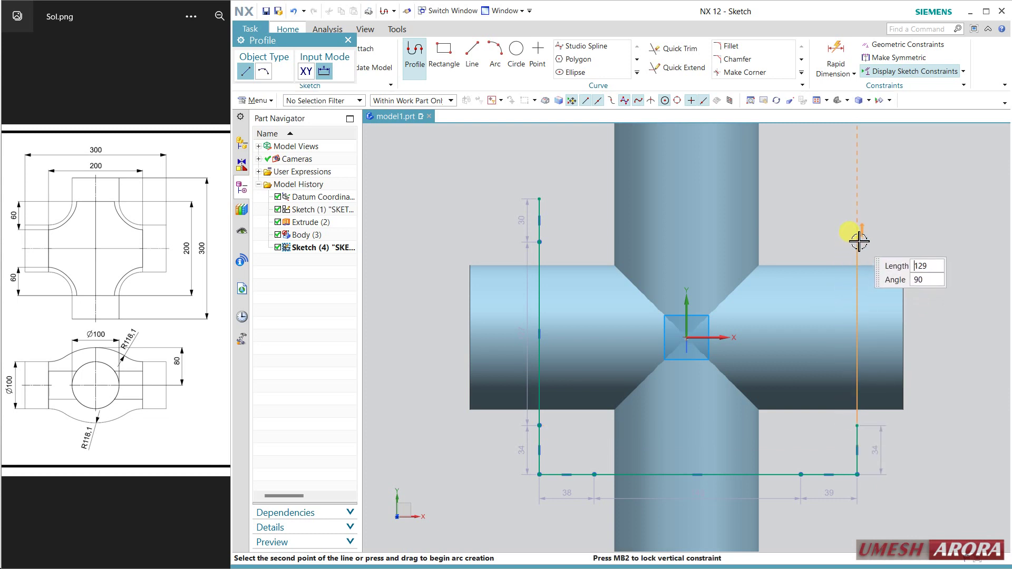
click(856, 196)
click(801, 196)
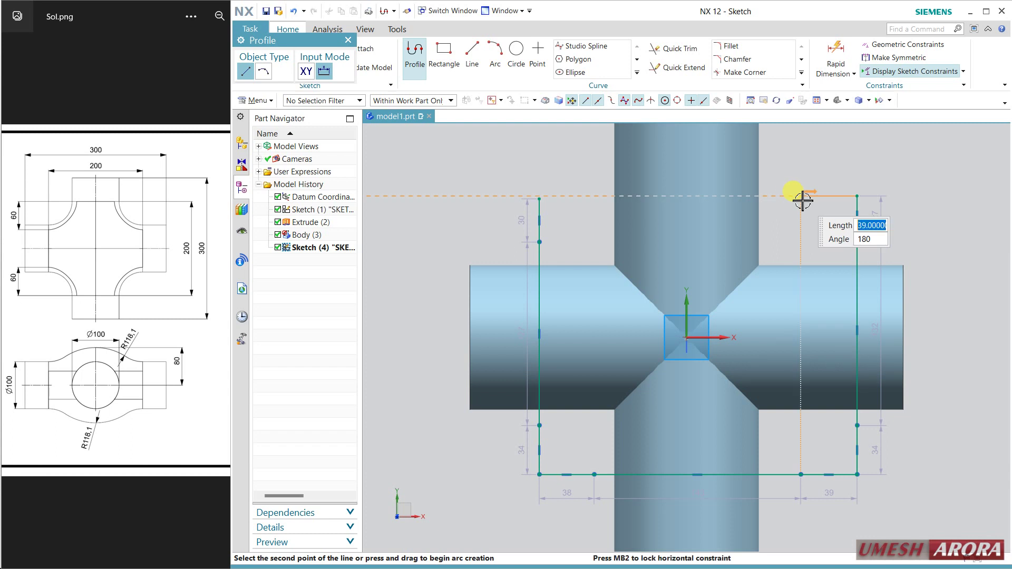
click(594, 196)
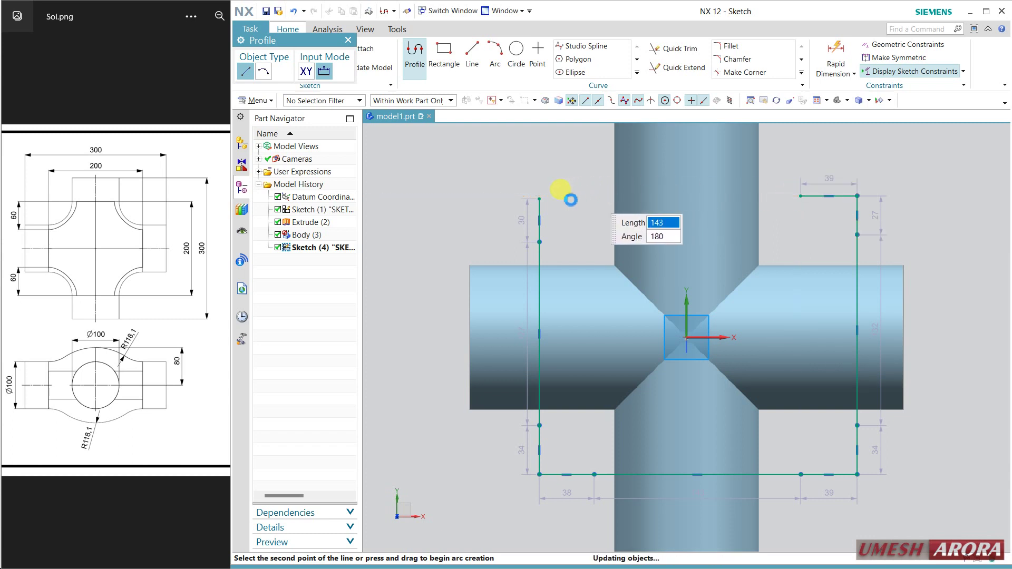
click(540, 198)
key(Escape)
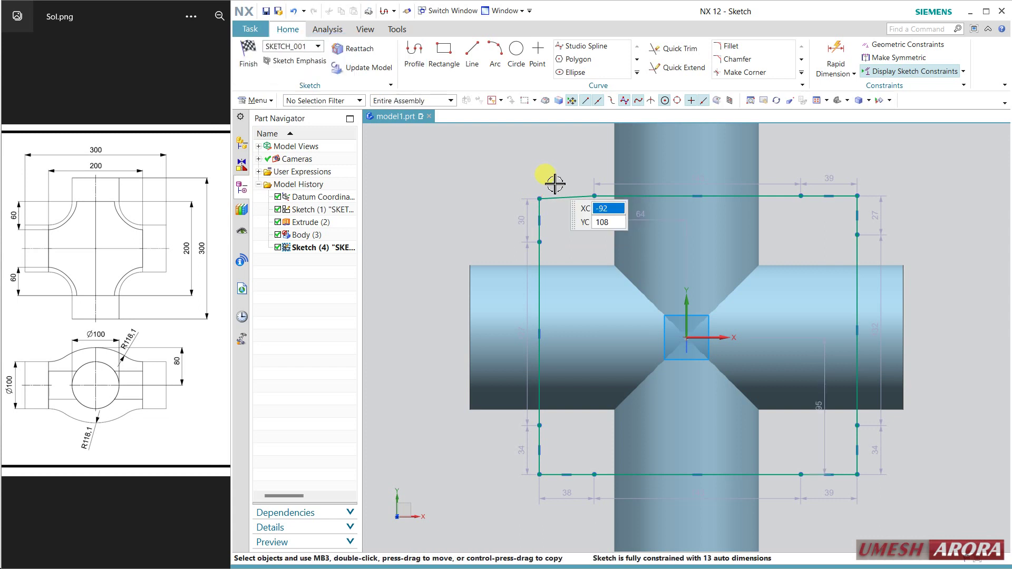
Step: Make the profile's upper-left top segment horizontal and constrain seven short corner segments to equal length, leaving out the lower-right vertical one
right_click(584, 199)
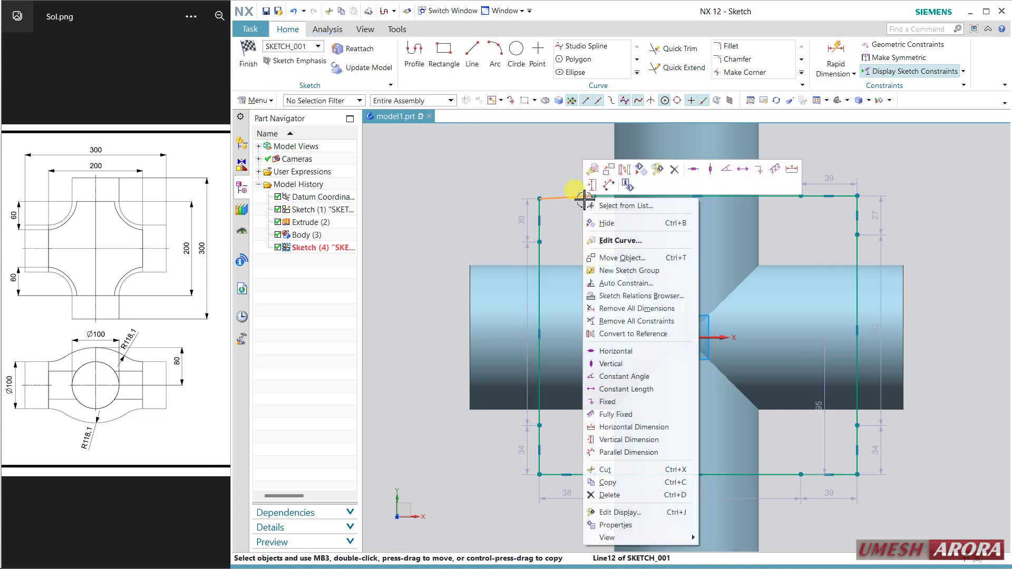
click(697, 169)
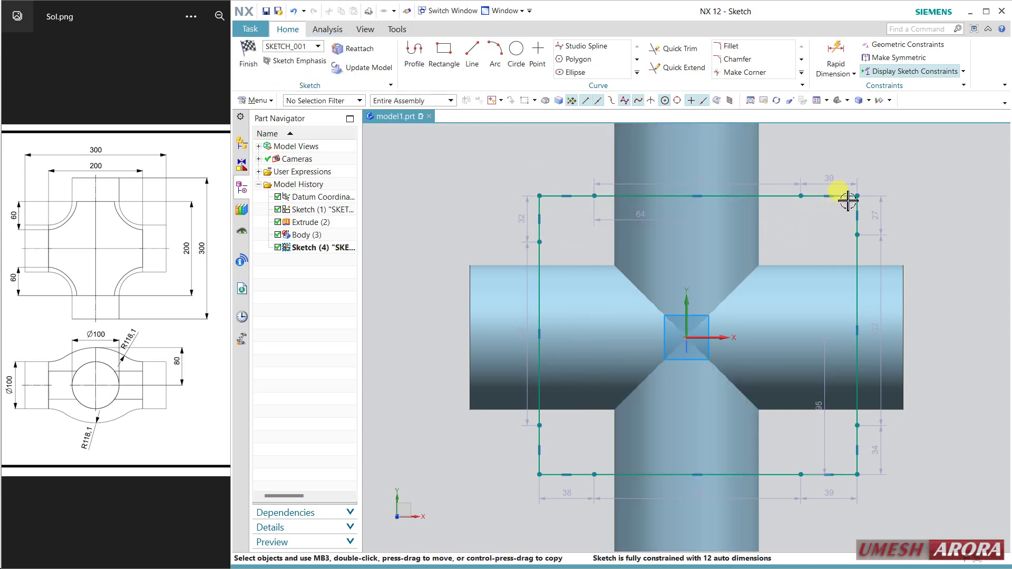
click(842, 199)
click(855, 213)
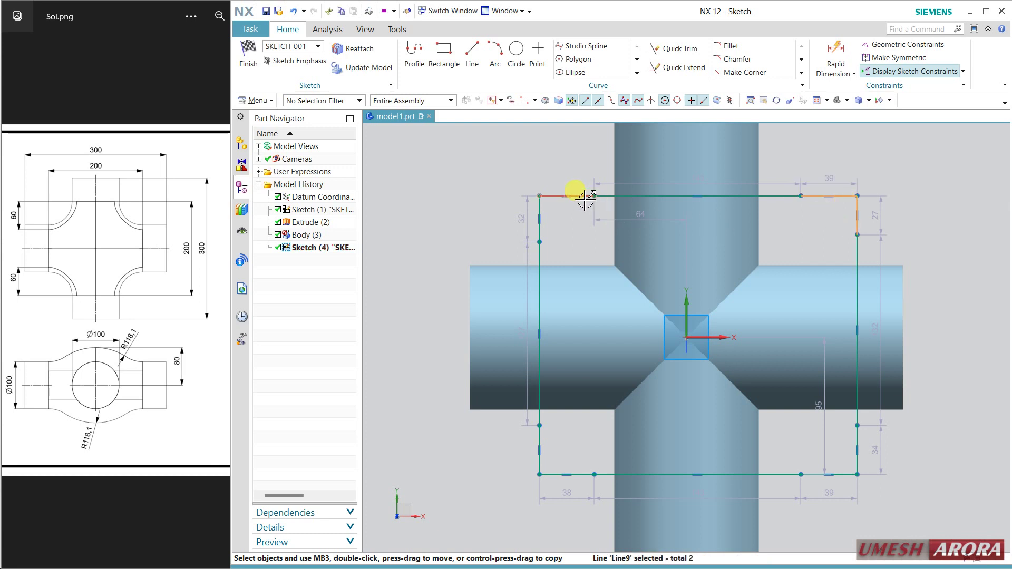
click(540, 219)
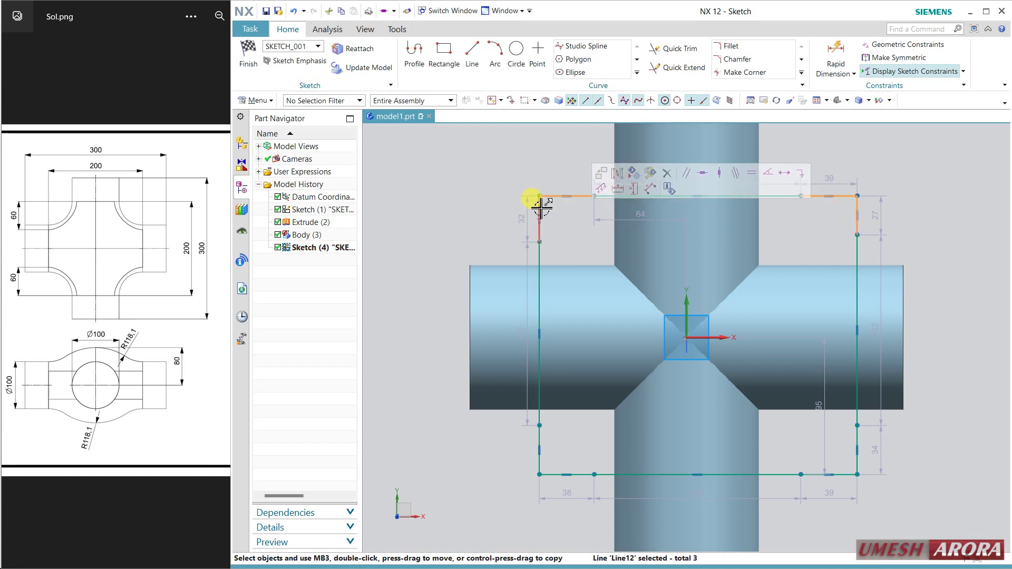
click(548, 442)
click(559, 474)
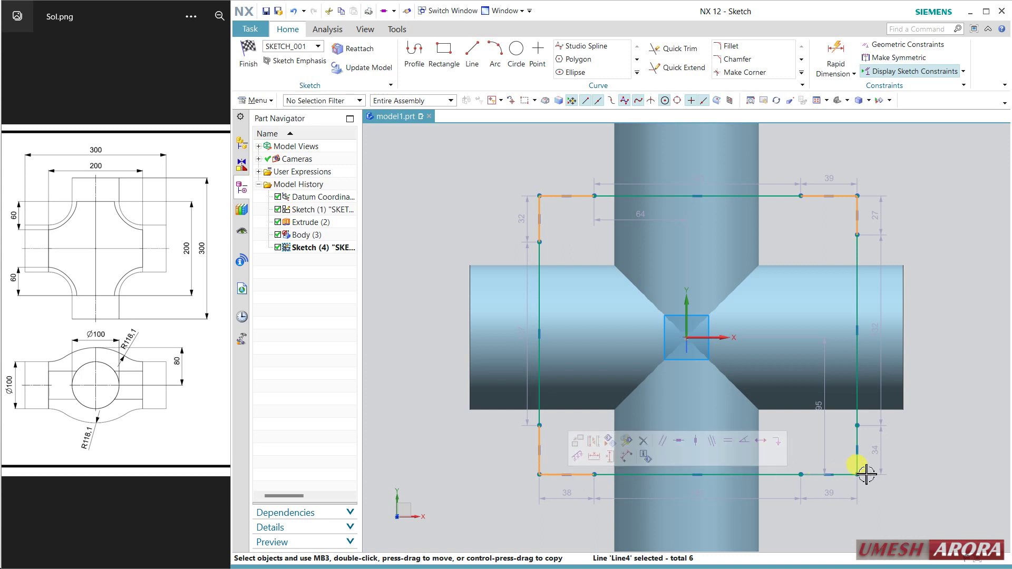
click(843, 475)
click(838, 475)
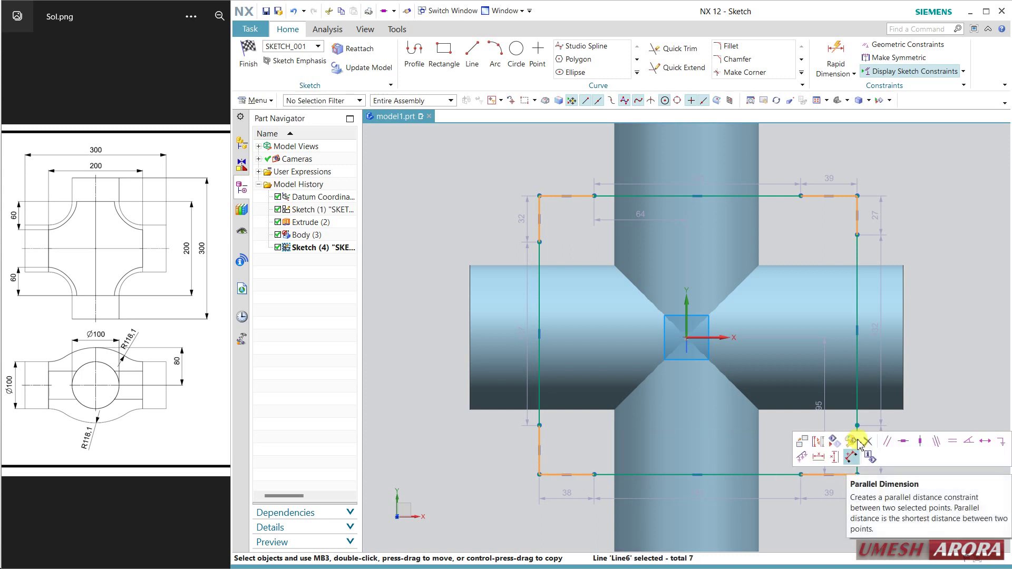
click(954, 446)
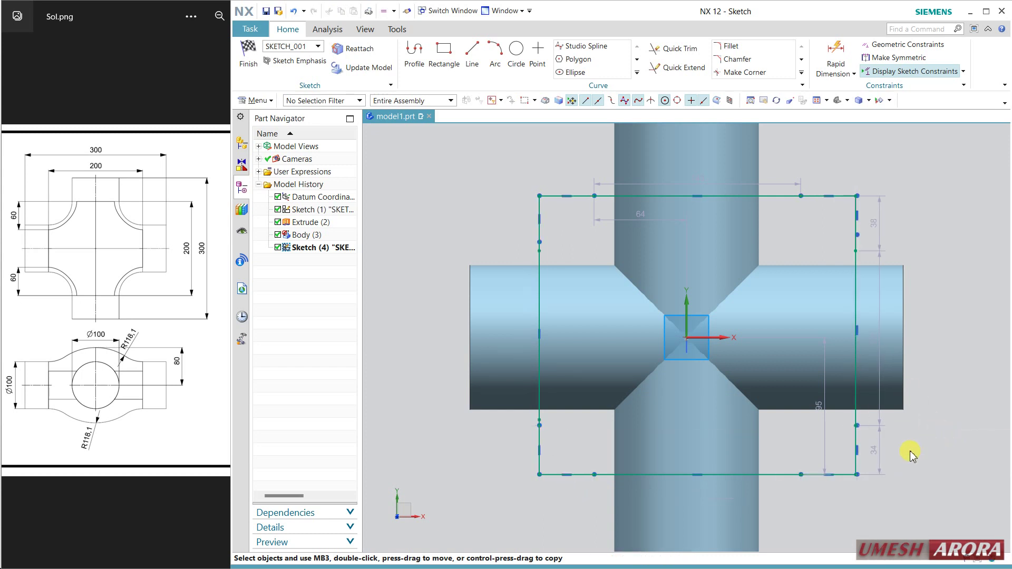
Step: Constrain the short vertical segment at the profile's lower-right corner equal to the adjoining short horizontal segment
click(846, 474)
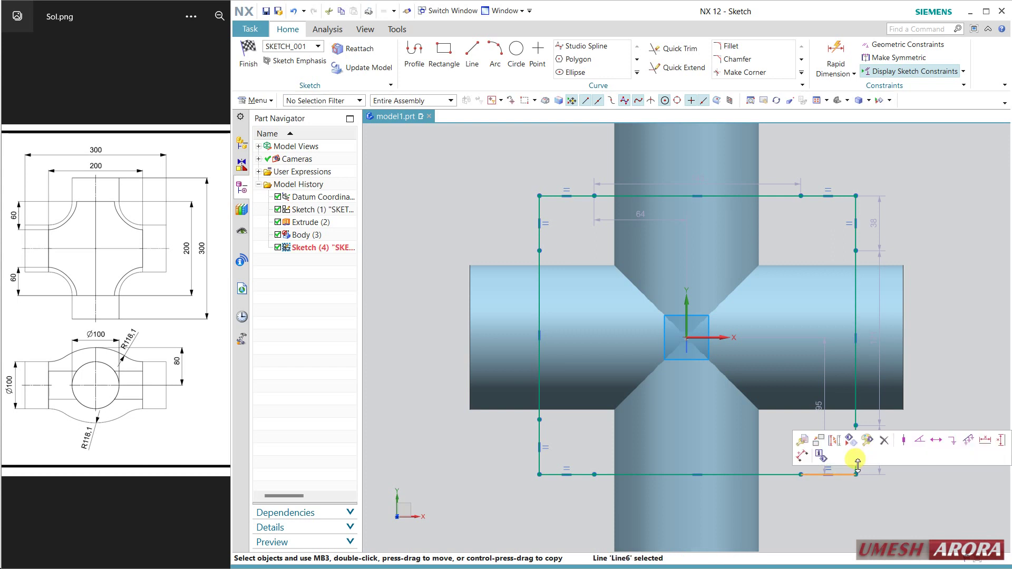
click(855, 462)
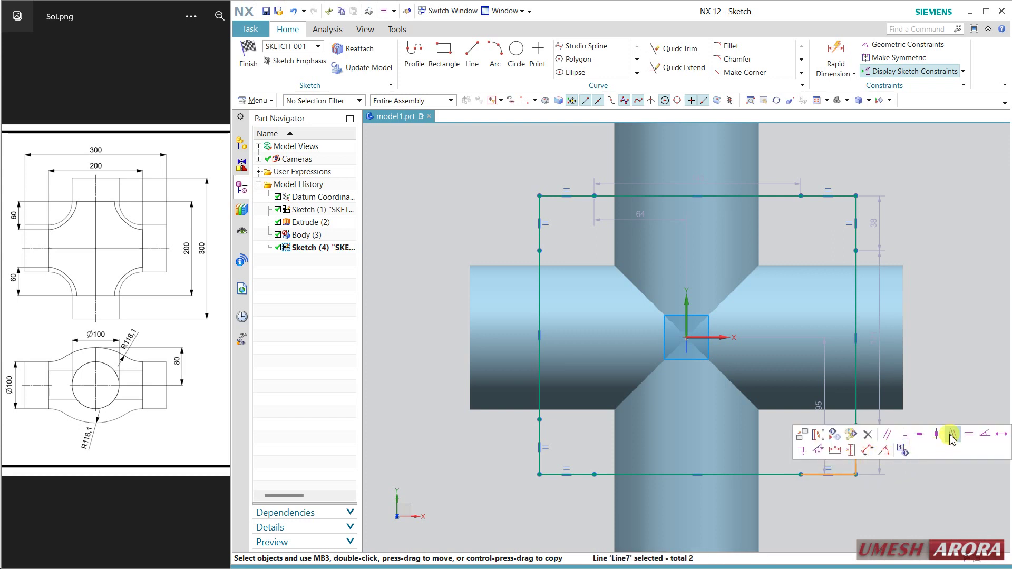
click(968, 435)
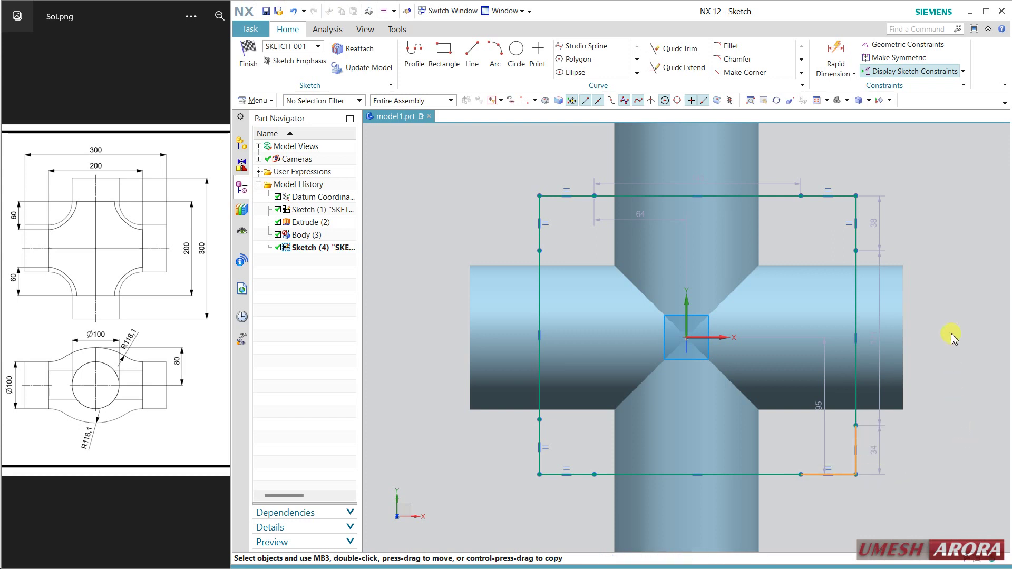
Step: Constrain the four long middle segments of the profile's sides to equal length
click(776, 197)
click(855, 258)
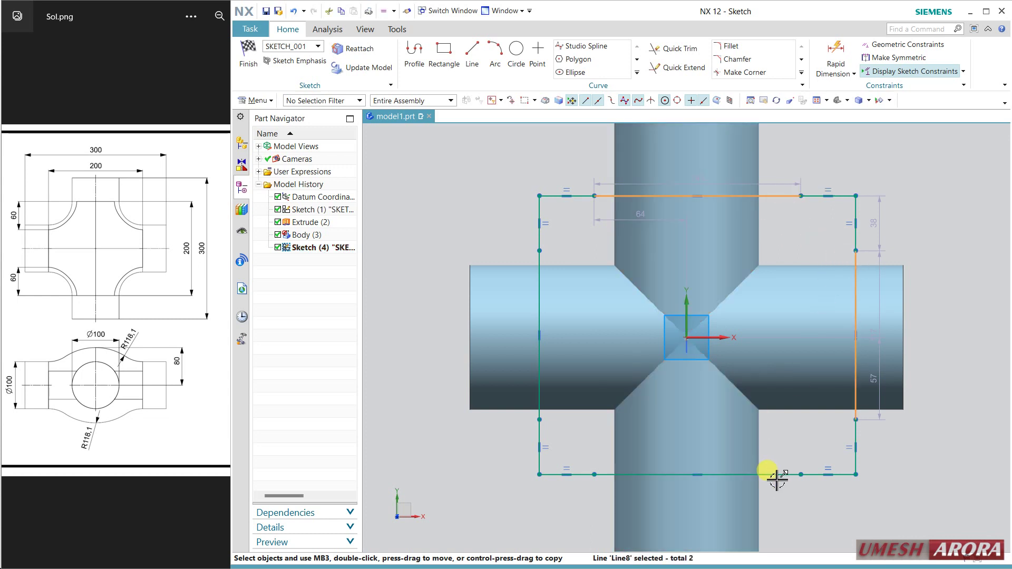
click(771, 475)
click(537, 289)
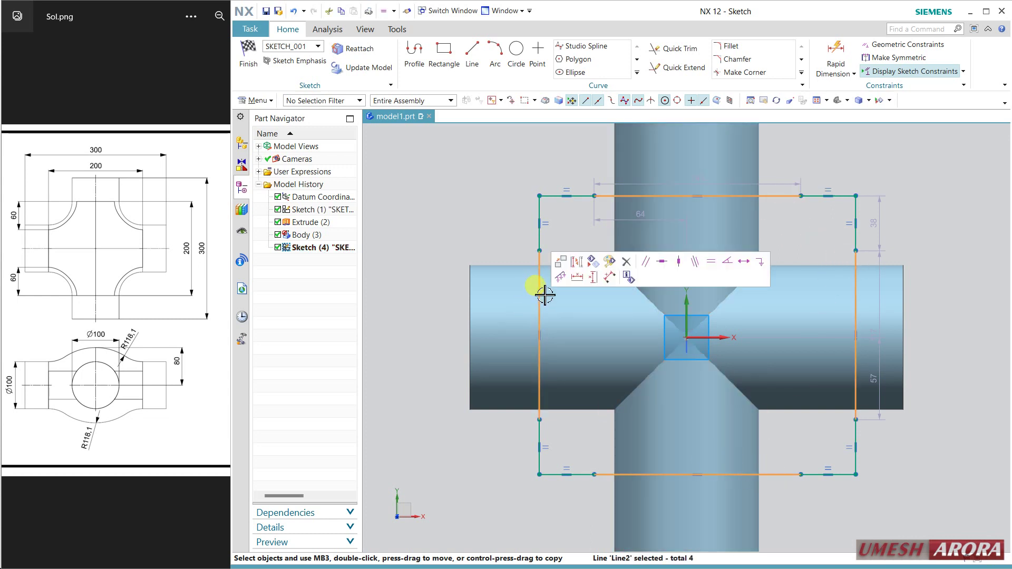
click(707, 263)
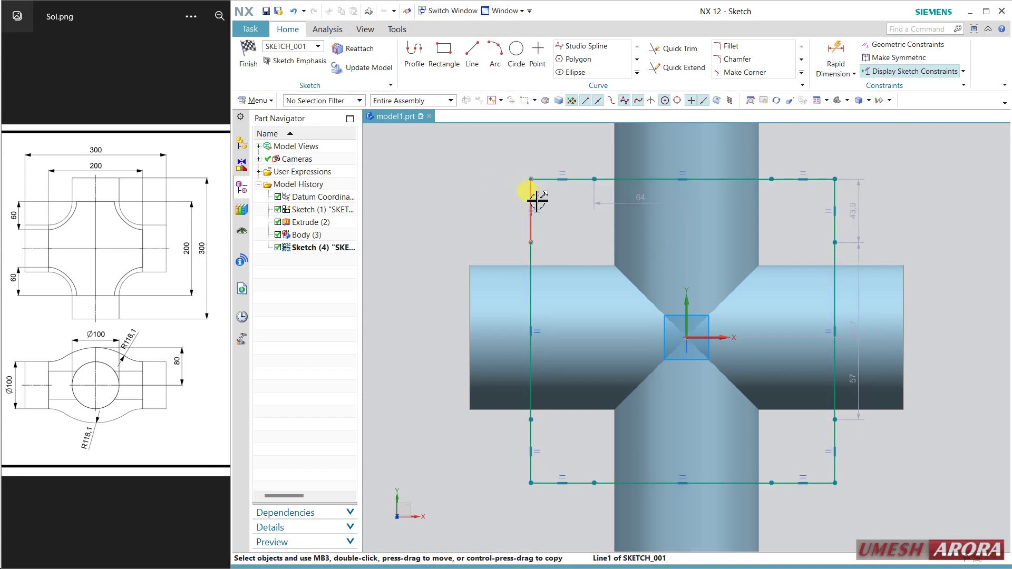
Step: Dimension the short vertical segment at the profile's upper-left corner to 60 mm
click(833, 55)
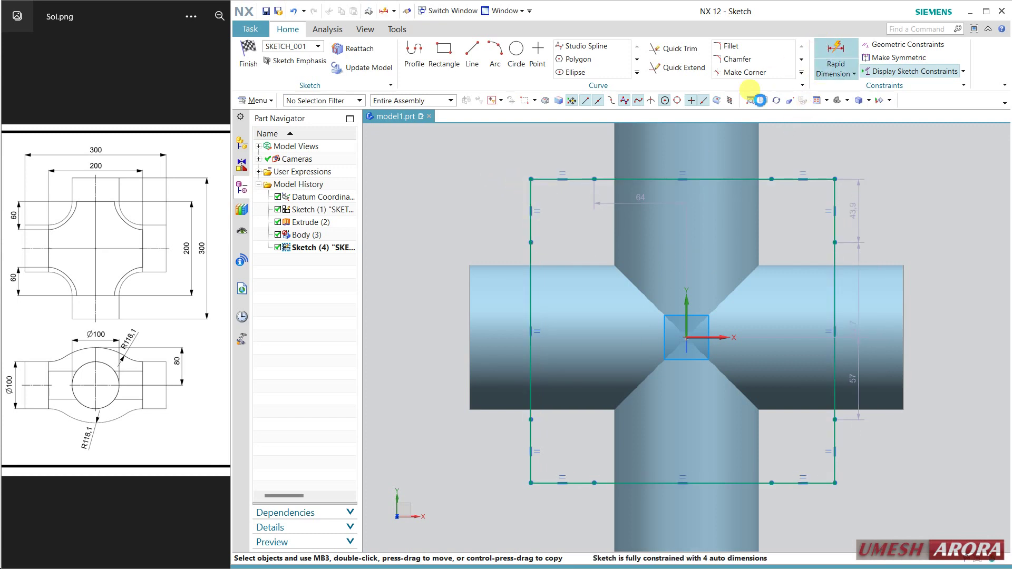
click(531, 196)
click(476, 185)
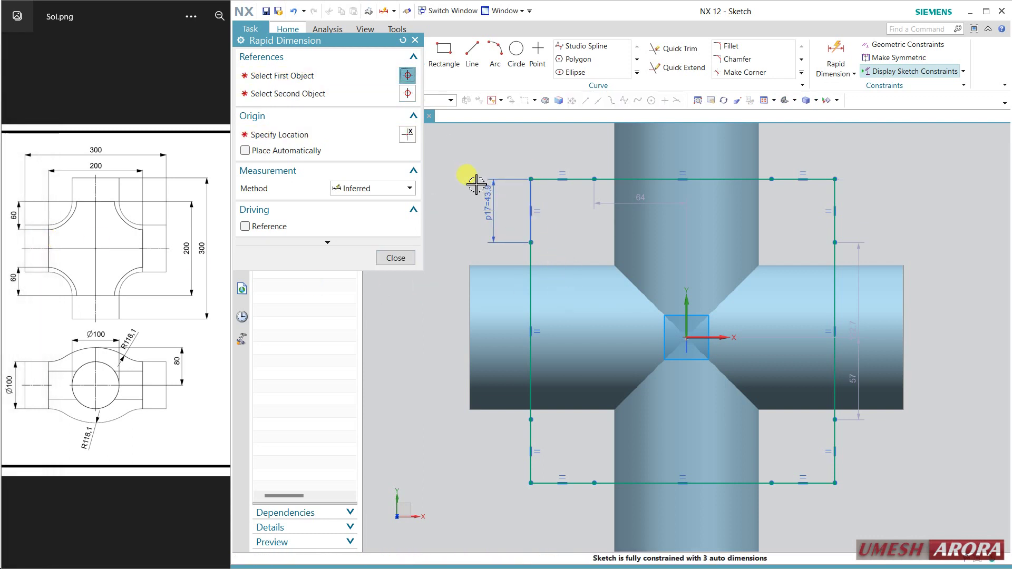
text(60)
key(Return)
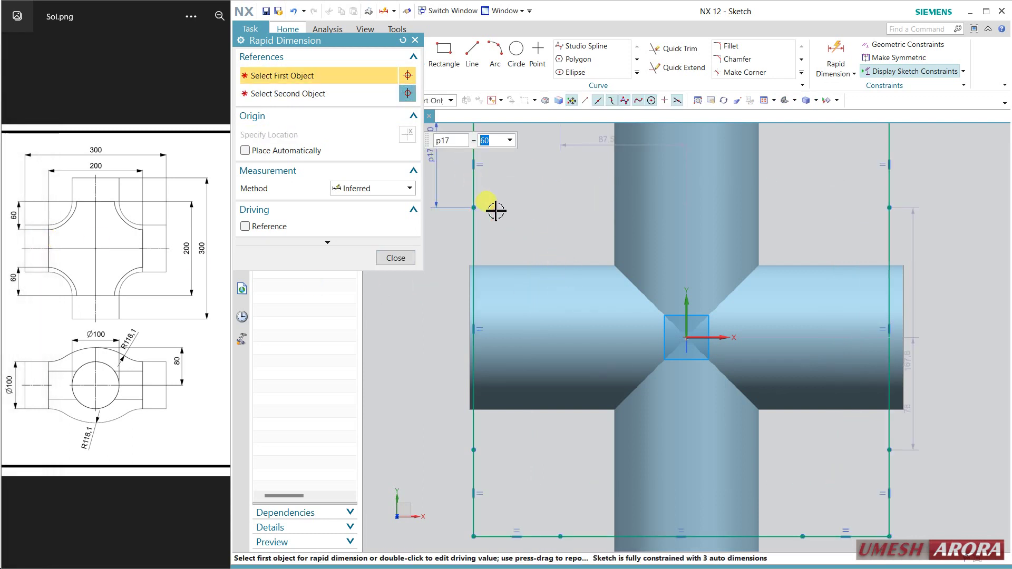
Step: Dimension the profile's overall height between its top and bottom edges to 200 mm
scroll(496, 211, down, 2)
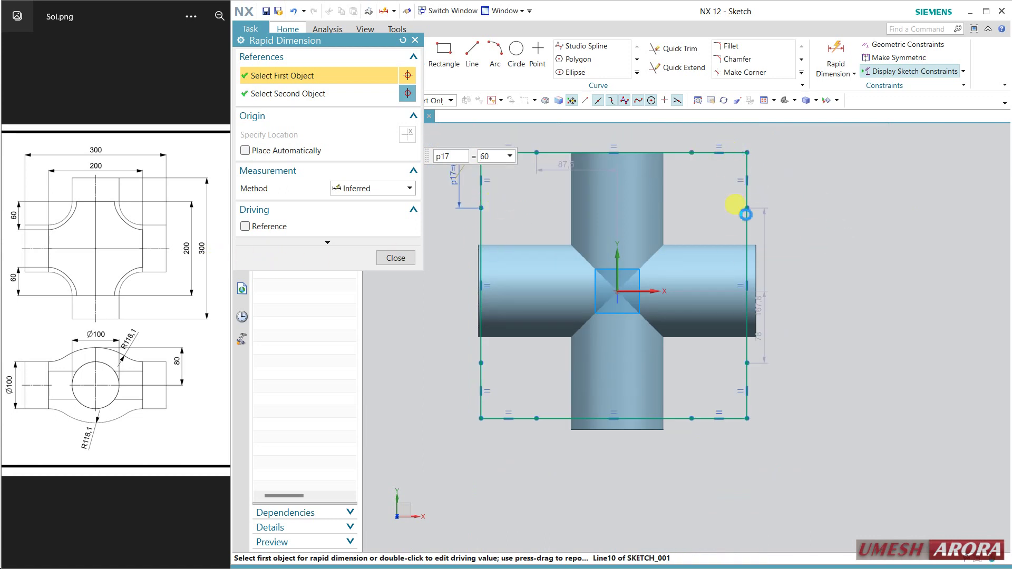
click(744, 210)
click(731, 420)
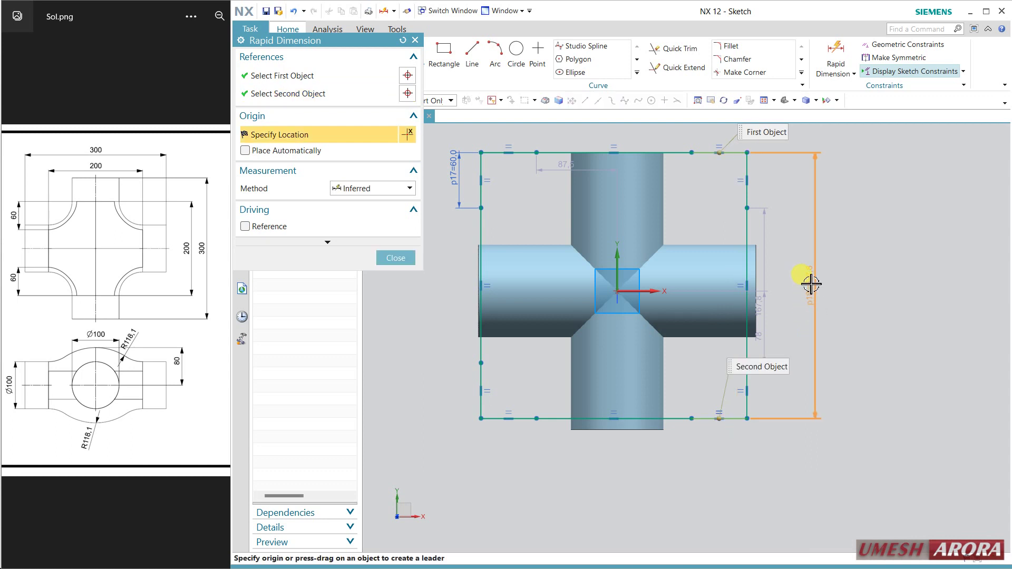
click(850, 269)
text(200)
key(Return)
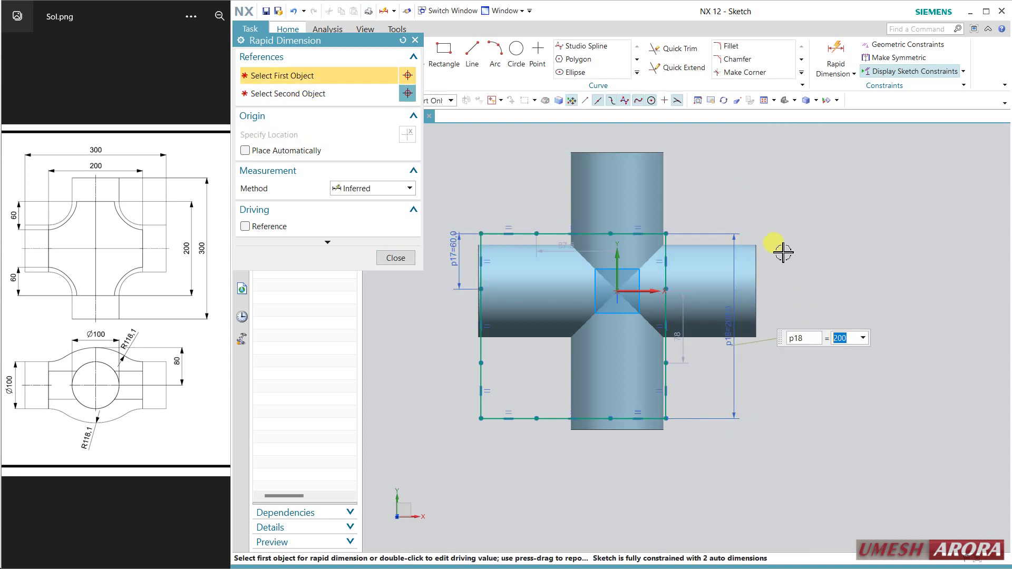
Step: Dimension the horizontal distance from the Y axis to the profile's right side to 100 mm
click(616, 257)
click(652, 161)
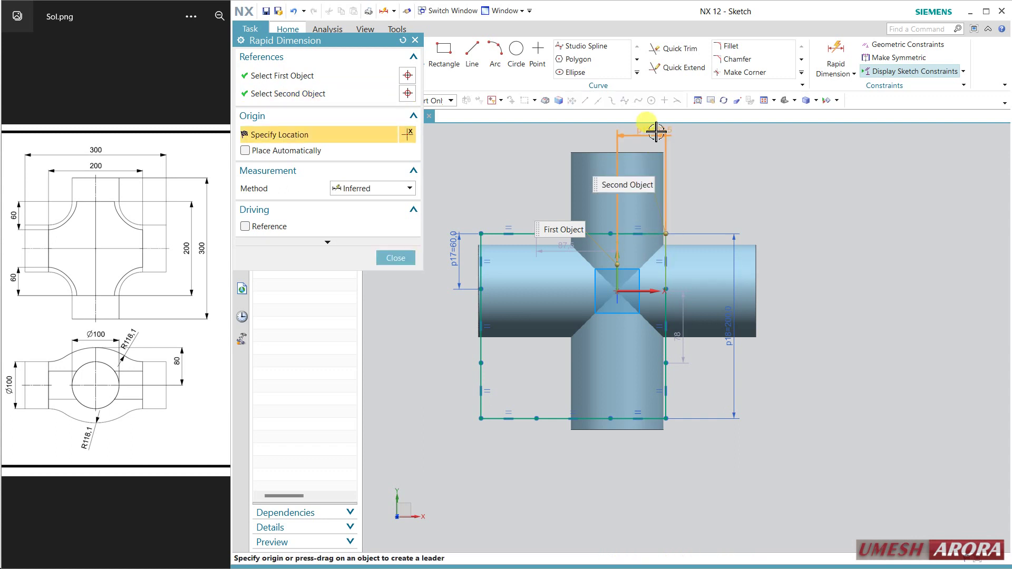
click(657, 131)
text(100)
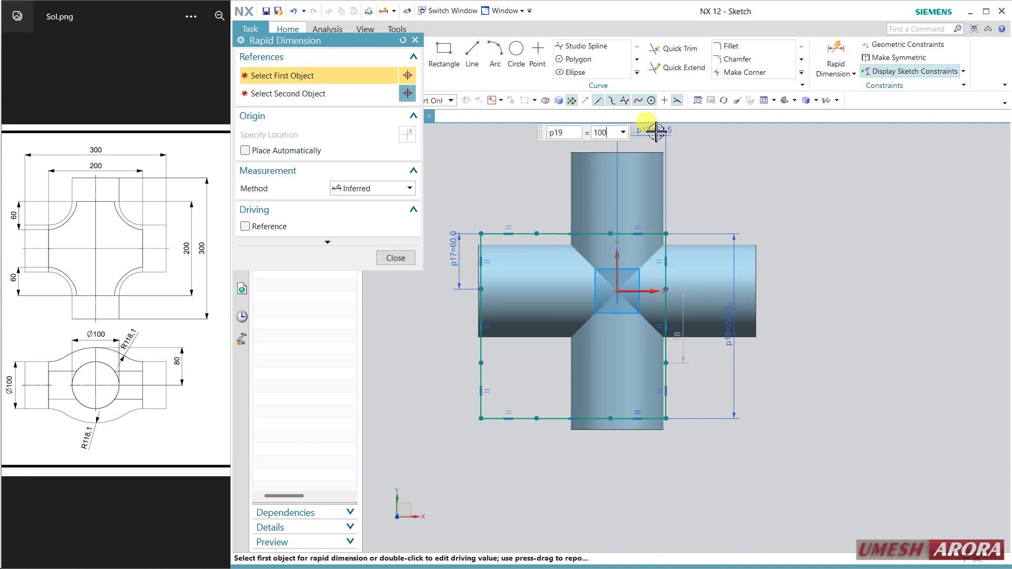
key(Return)
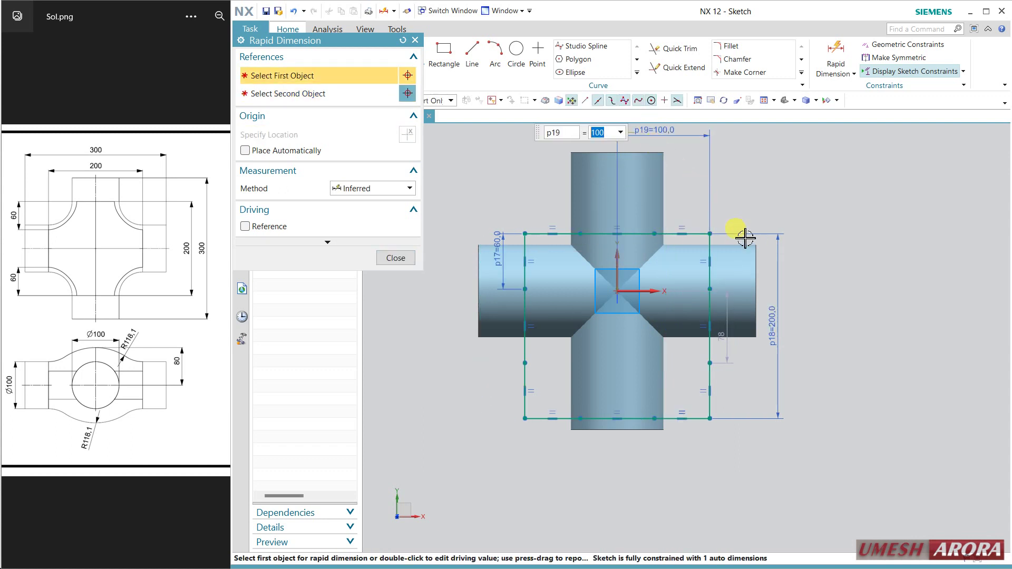
Step: Dimension the vertical distance from the X axis to the profile's top edge to 100 mm and finish the sketch
click(640, 280)
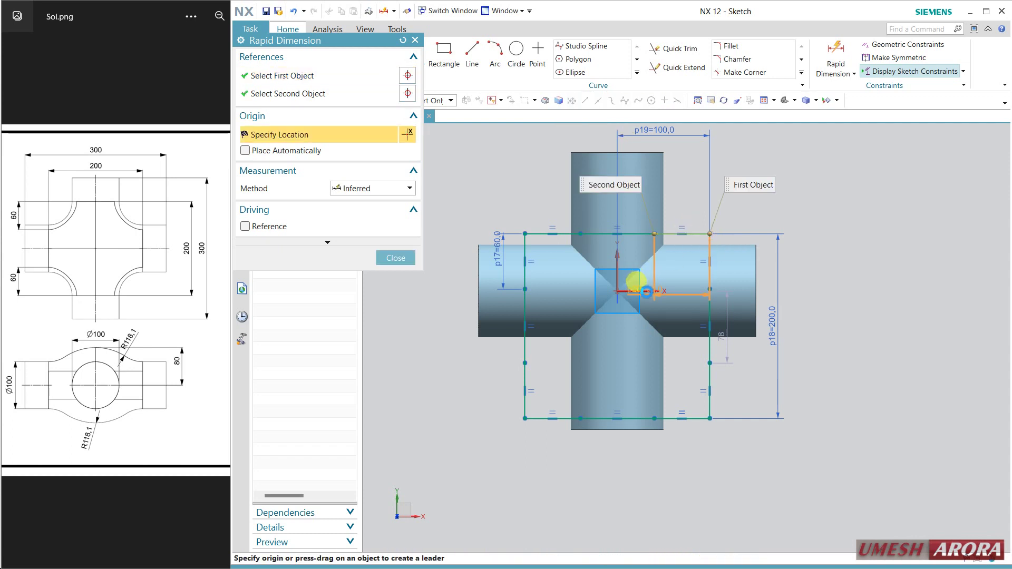
shift+click(634, 289)
click(685, 291)
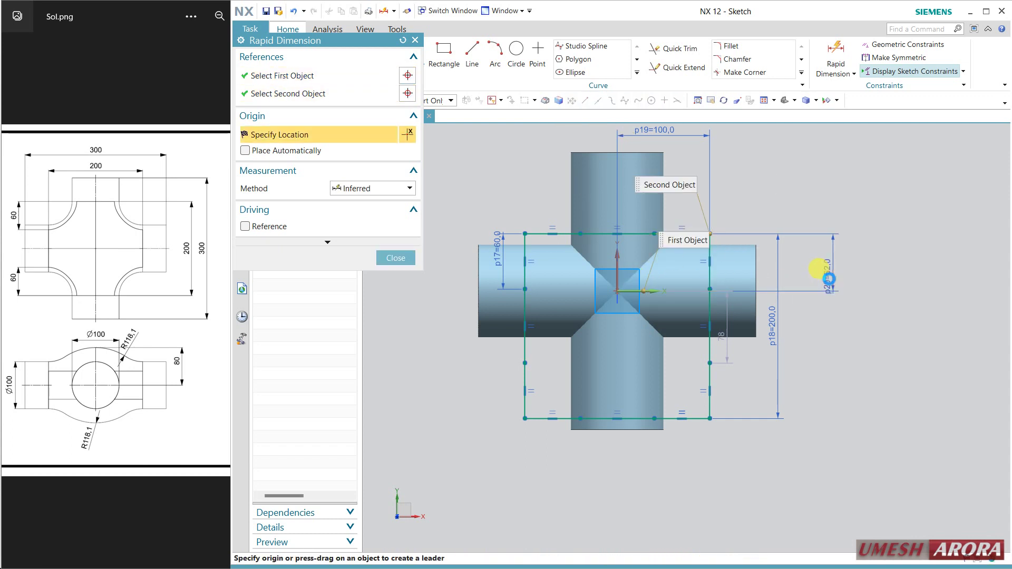
click(829, 278)
text(10)
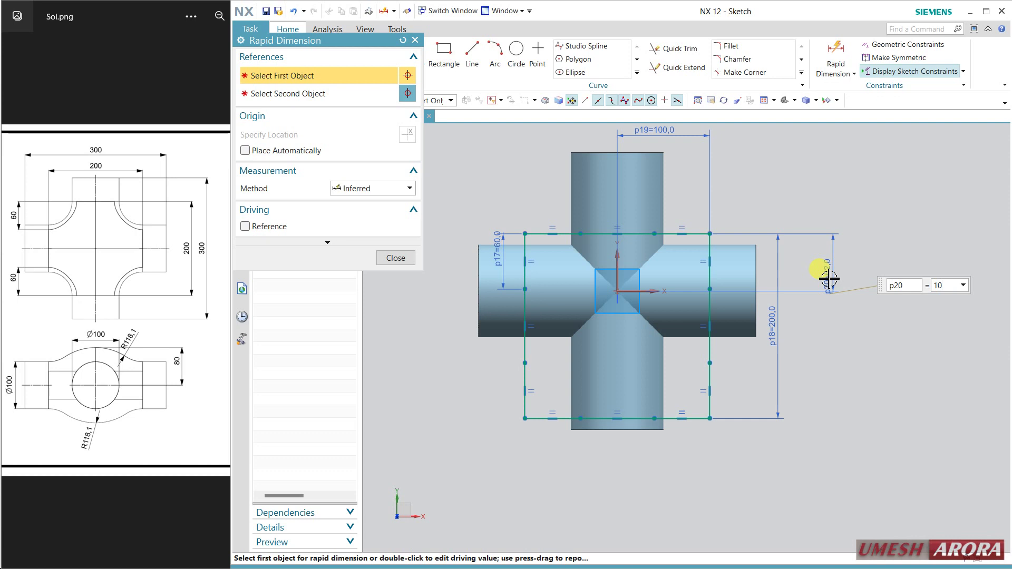
text(0)
key(Return)
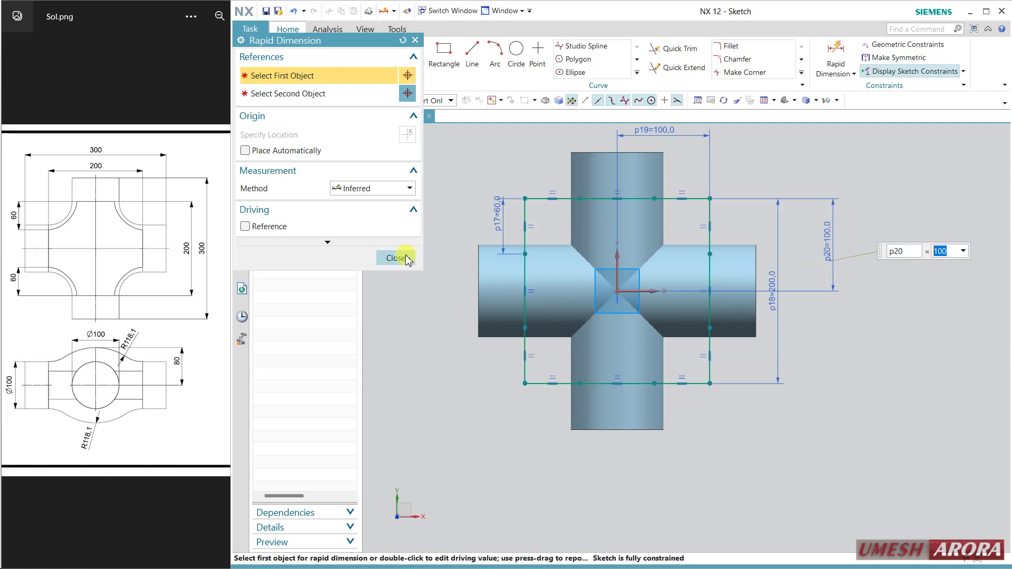
click(396, 258)
mouse_move(633, 326)
middle_down()
mouse_move(715, 385)
mouse_move(824, 406)
mouse_move(868, 374)
mouse_move(877, 384)
mouse_move(865, 379)
middle_up()
key(ctrl+q)
Step: Extrude the square sketch by a symmetric value of 150 mm, subtracting it from the rotated copy of the cylindrical sheet
click(447, 59)
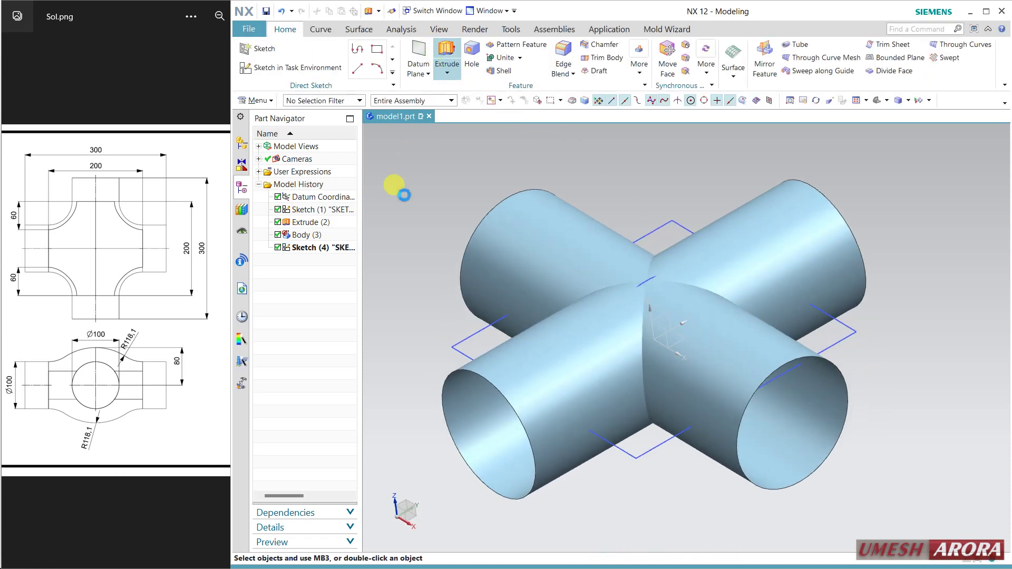
click(659, 227)
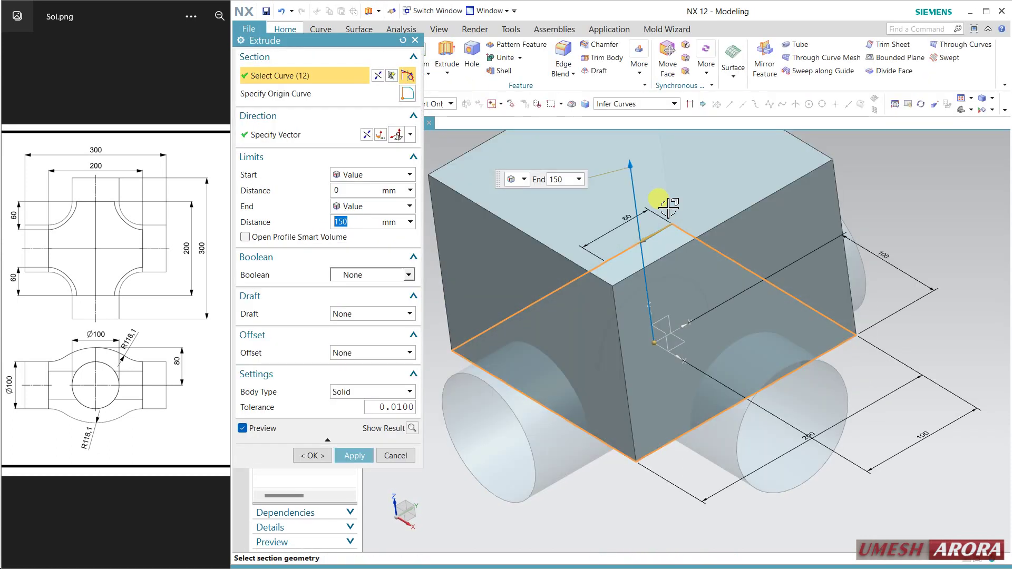
click(372, 275)
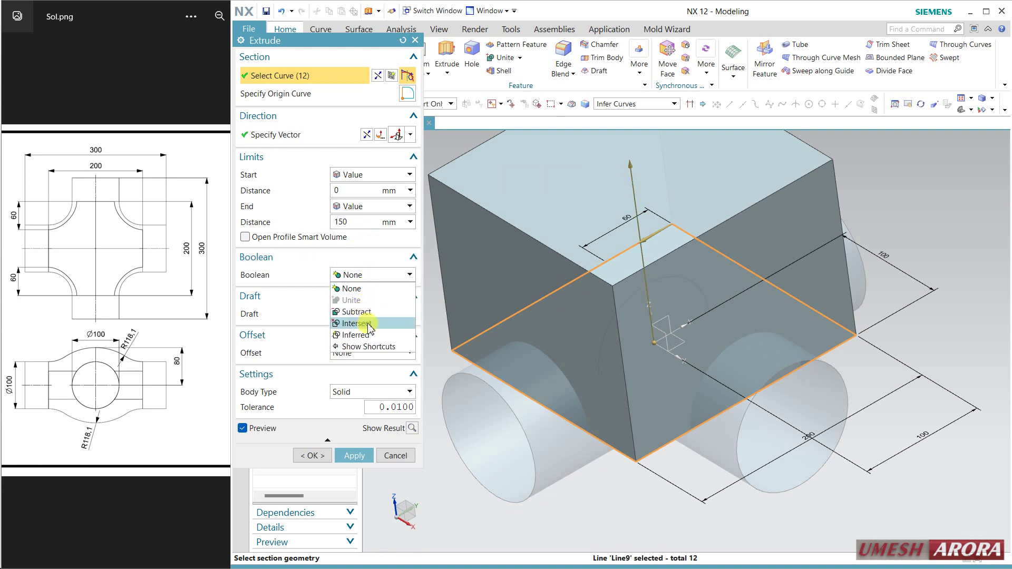
click(359, 311)
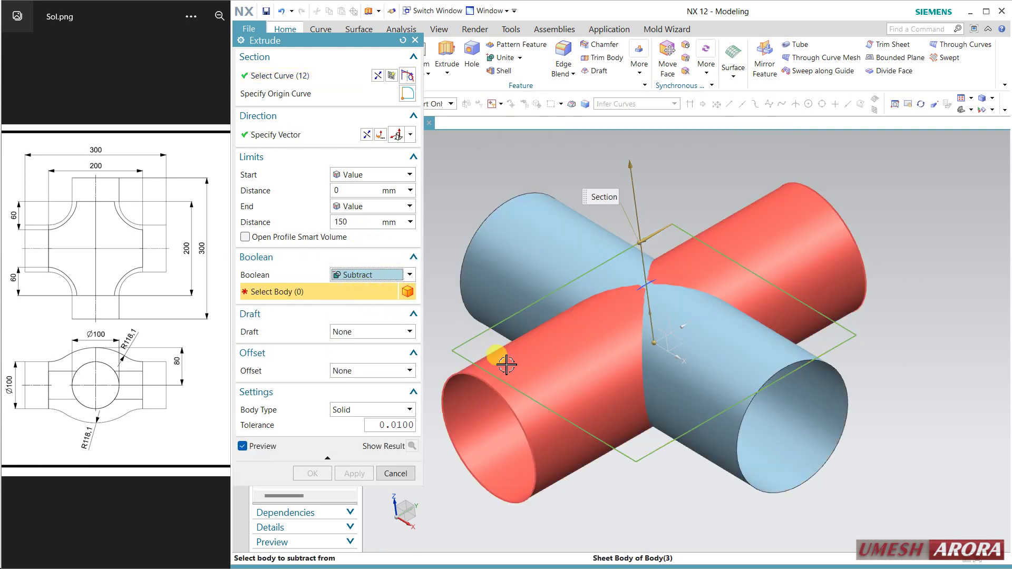
click(506, 364)
click(369, 206)
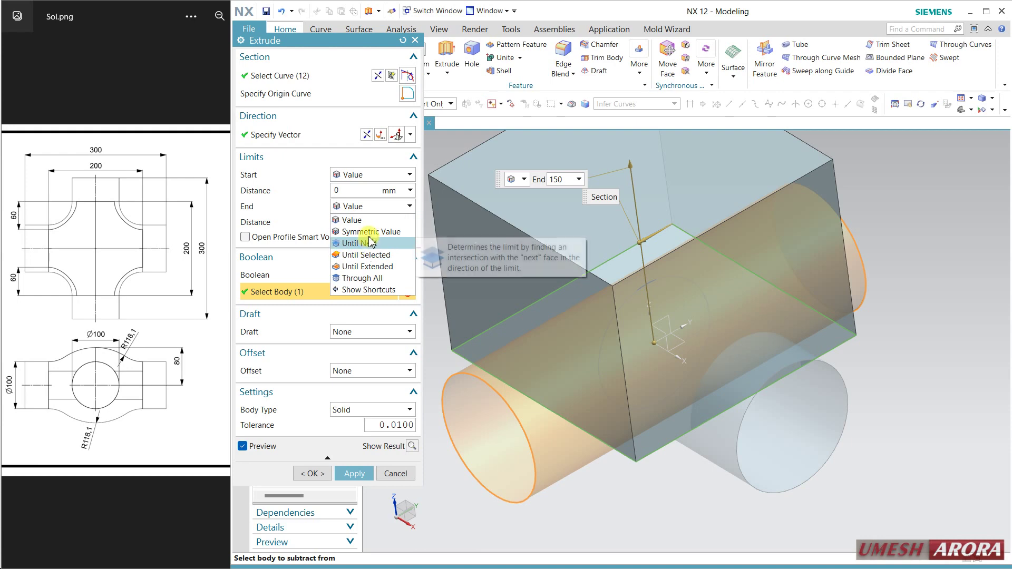
click(371, 231)
click(411, 415)
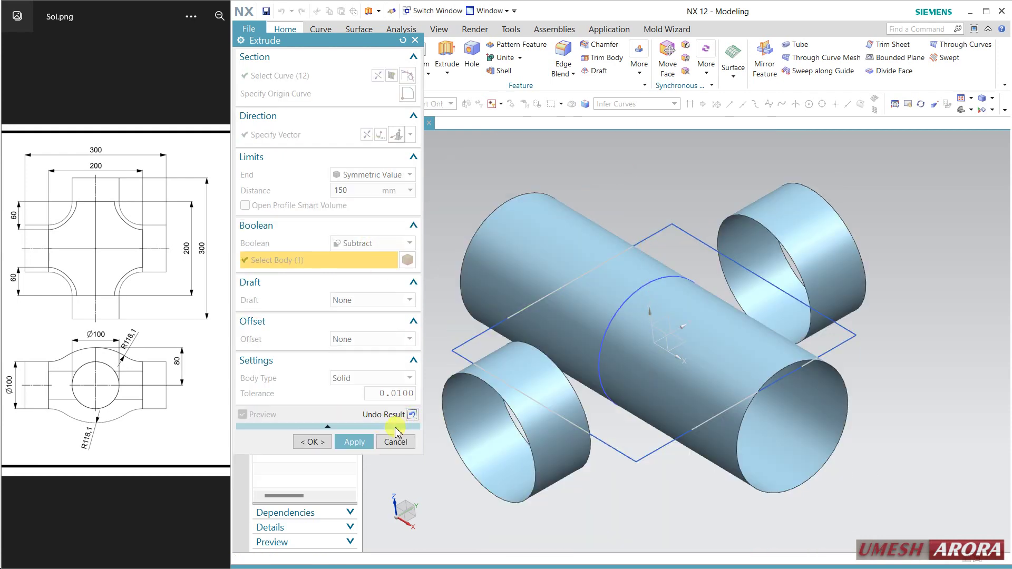
click(313, 442)
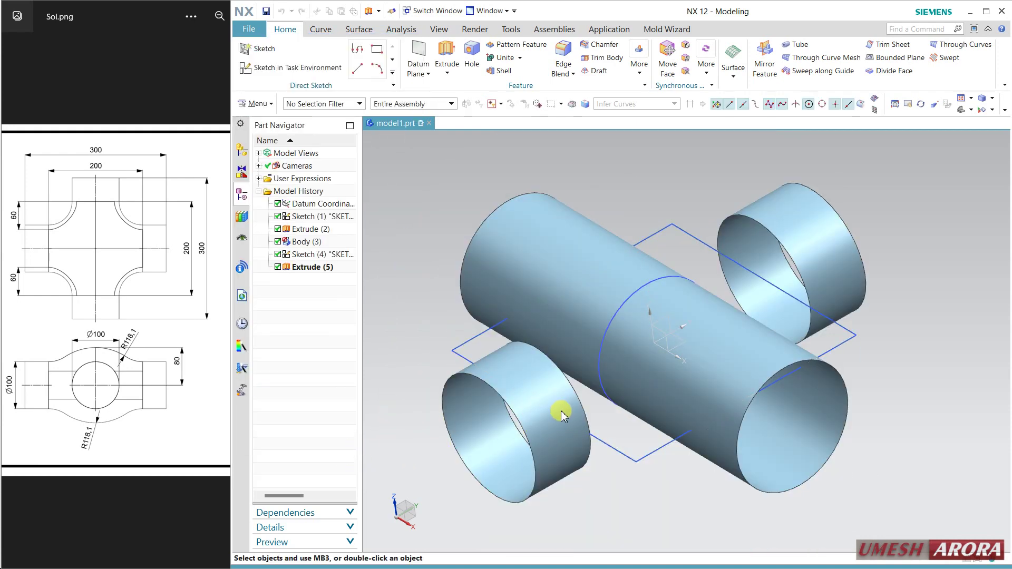
mouse_move(596, 463)
middle_down()
mouse_move(576, 479)
mouse_move(594, 463)
mouse_move(601, 483)
middle_up()
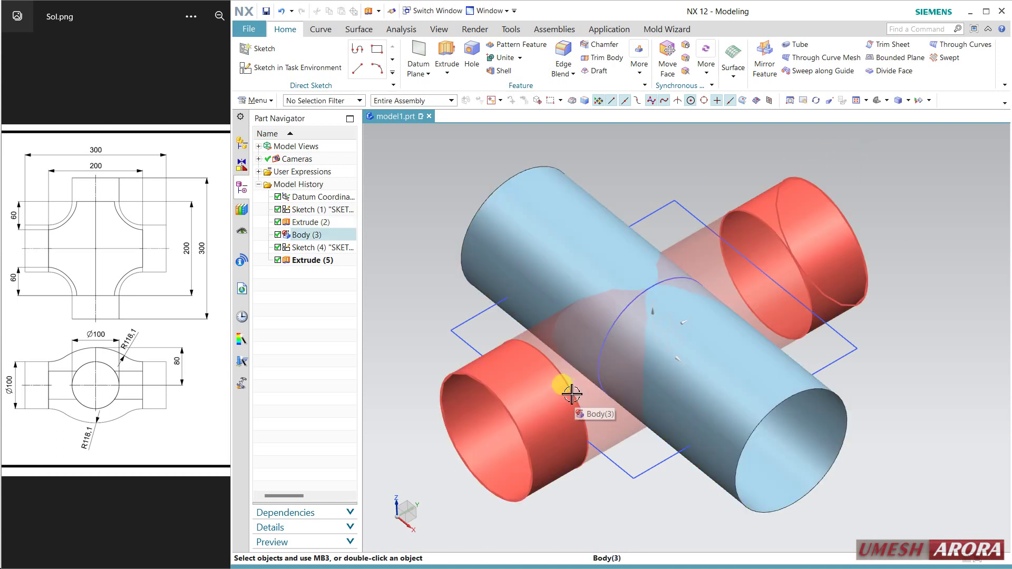
middle_drag(574, 405, 511, 185)
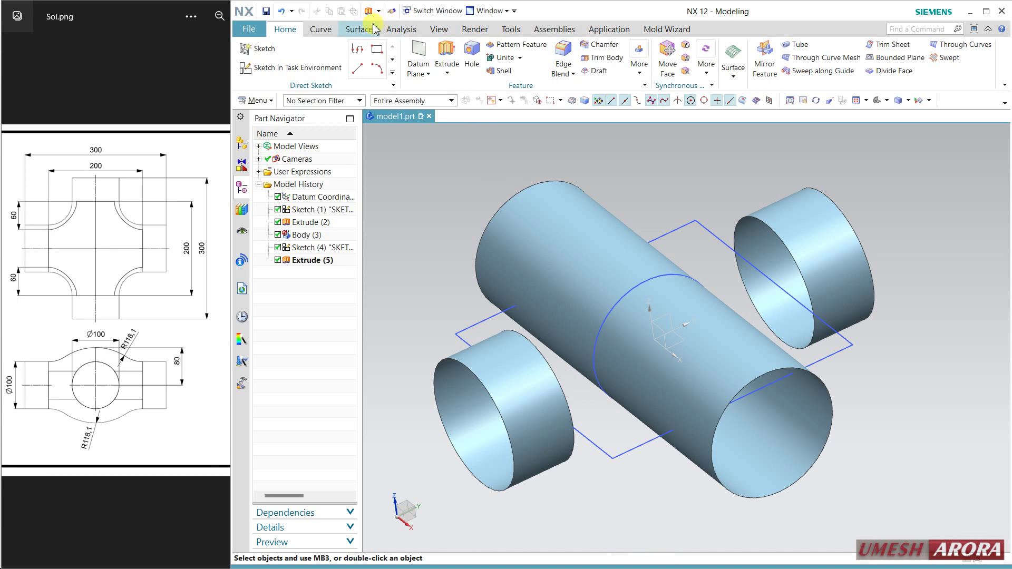
click(321, 29)
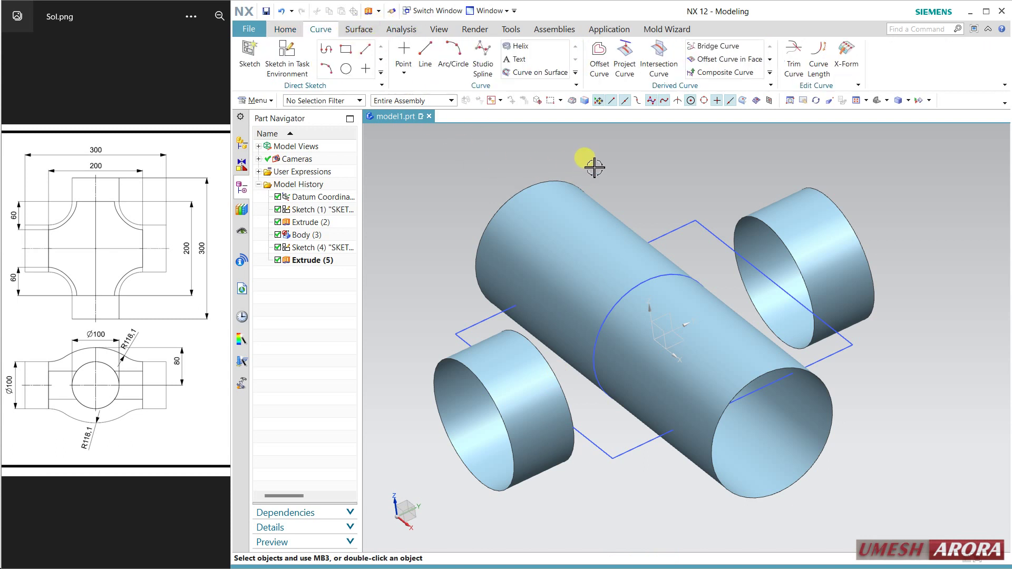
click(723, 73)
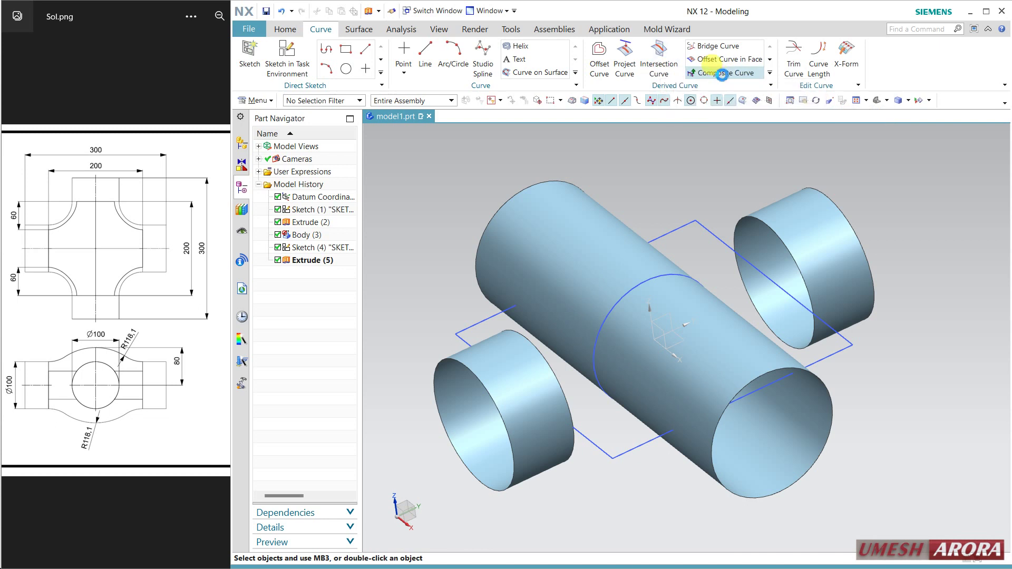
click(558, 388)
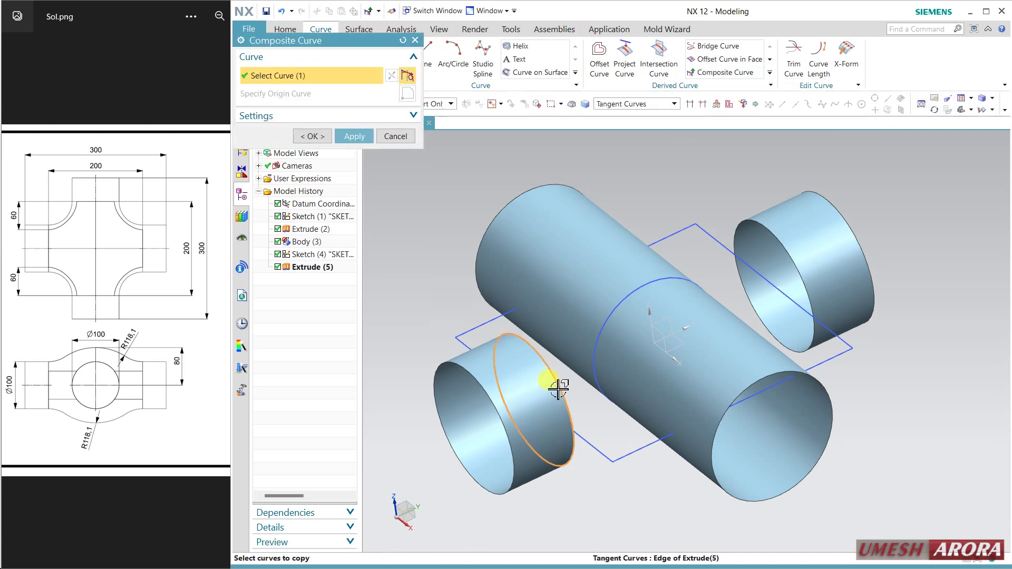
middle_drag(599, 424, 590, 406)
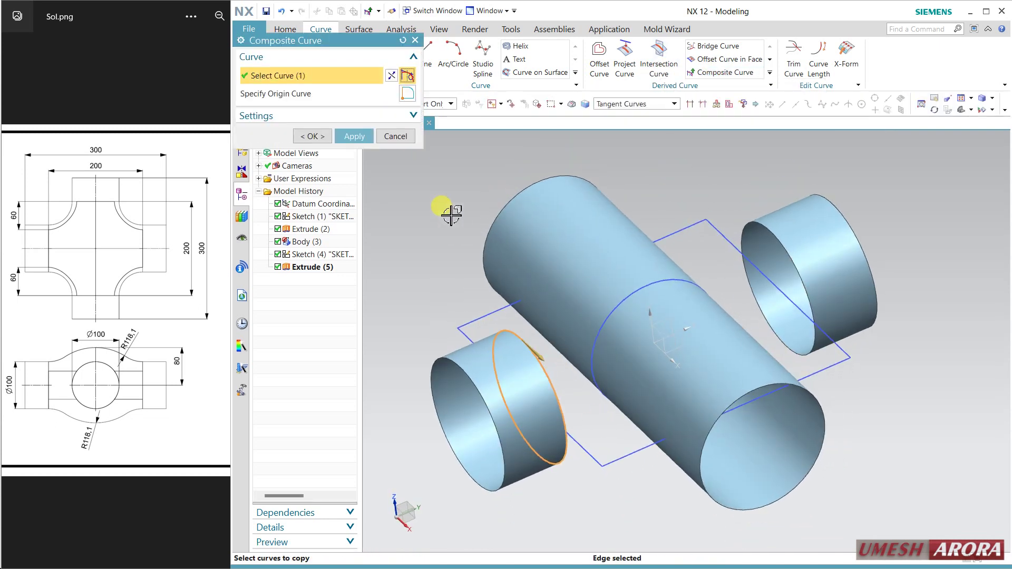
click(390, 137)
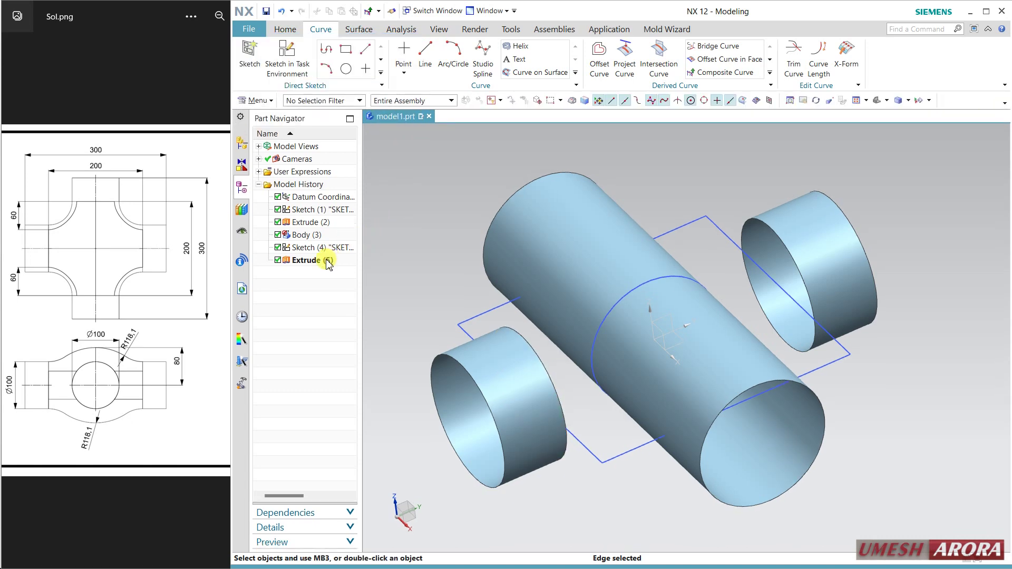
Step: Delete the subtracting extrusion of the square sketch from the model history
right_click(327, 262)
click(416, 247)
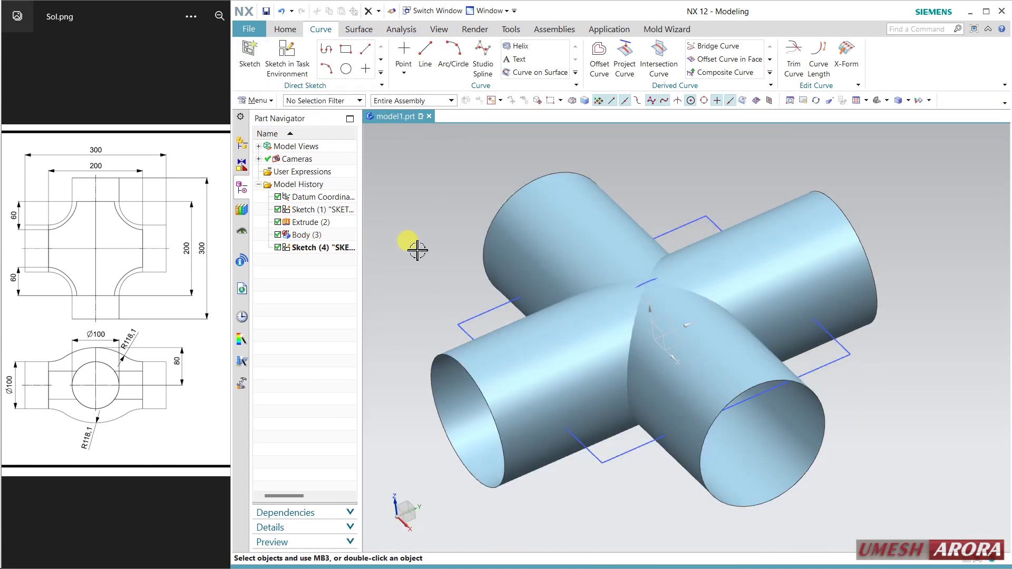
middle_drag(461, 265, 465, 274)
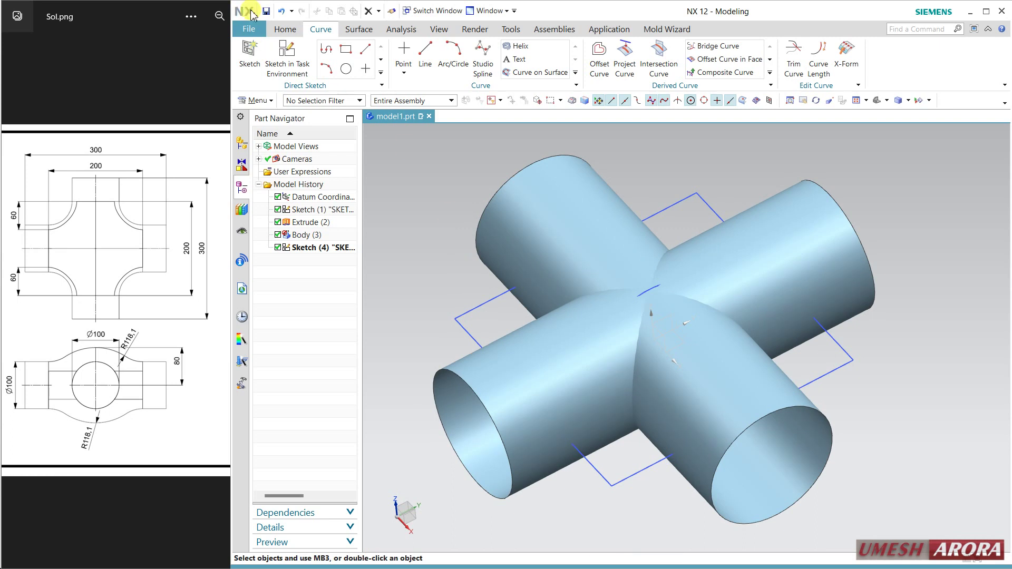
Step: Extrude one corner segment of the square sketch as a sheet with a symmetric value of 150 mm and Boolean None
click(283, 30)
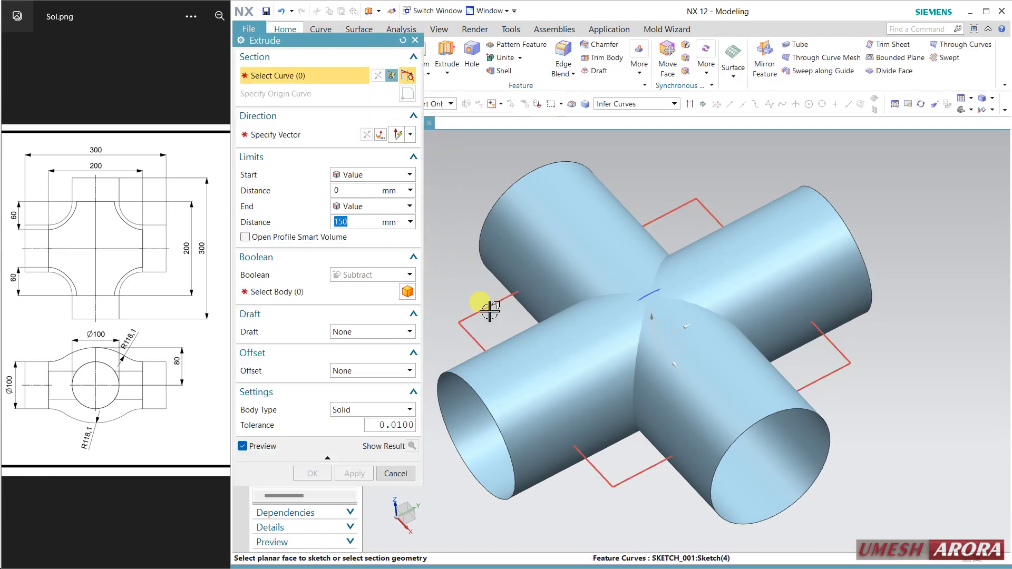
click(615, 108)
click(611, 115)
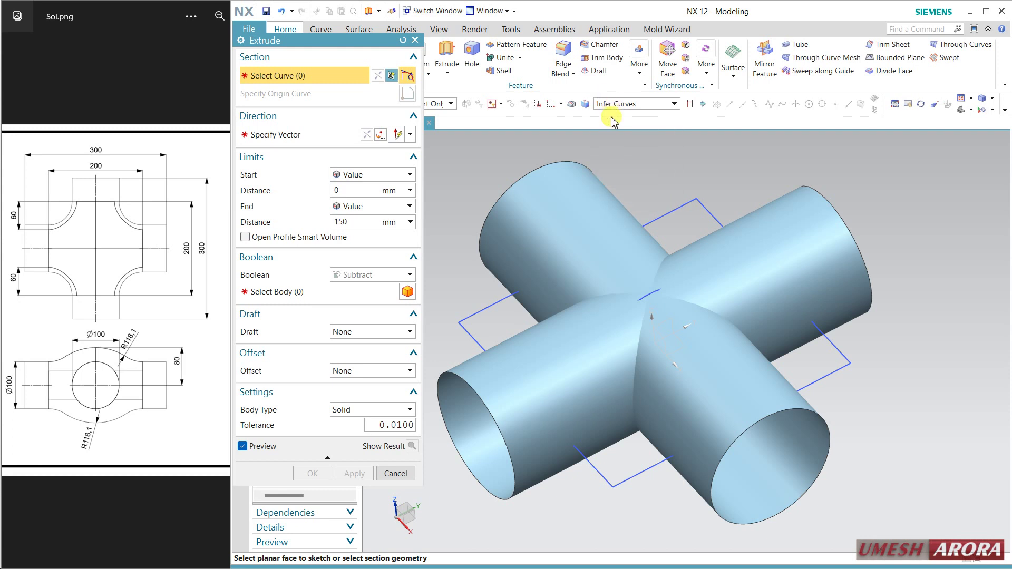
click(483, 308)
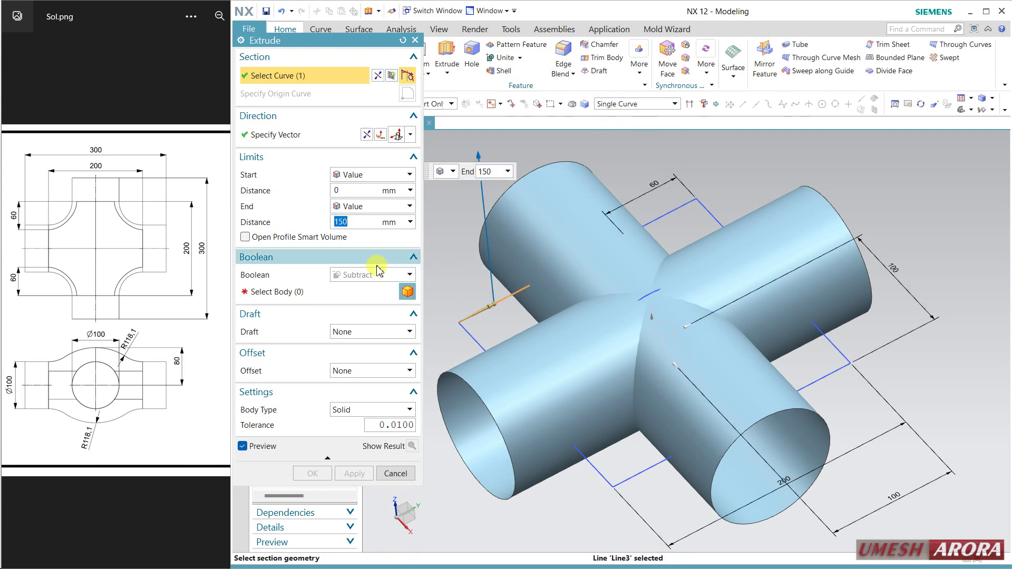
click(354, 278)
click(353, 288)
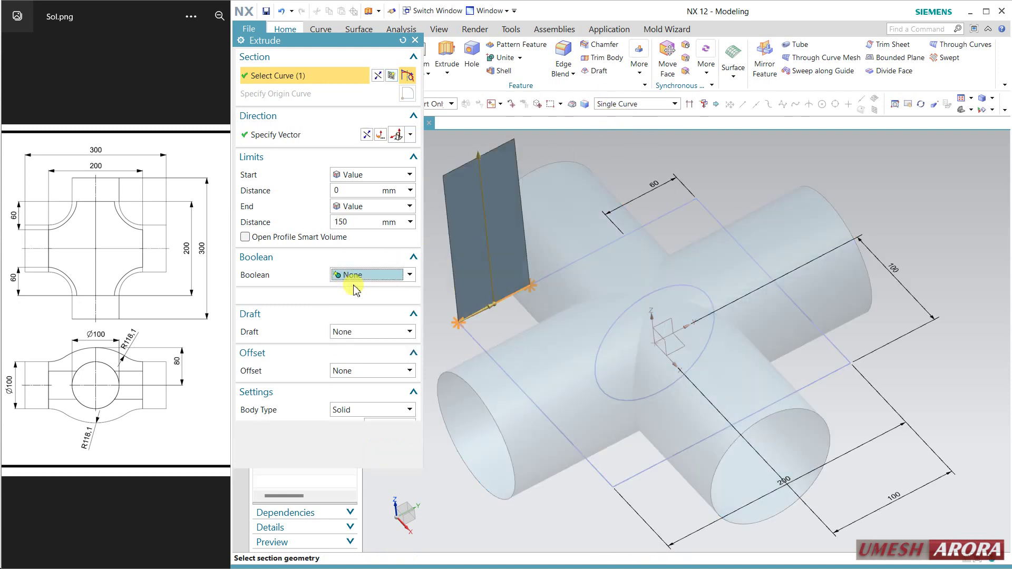
click(382, 209)
click(388, 230)
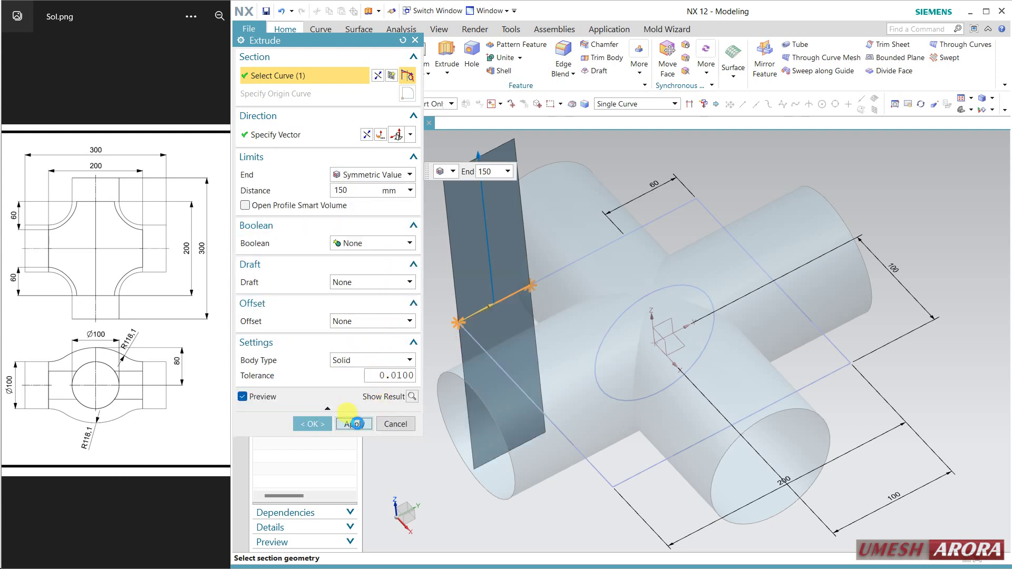
click(356, 424)
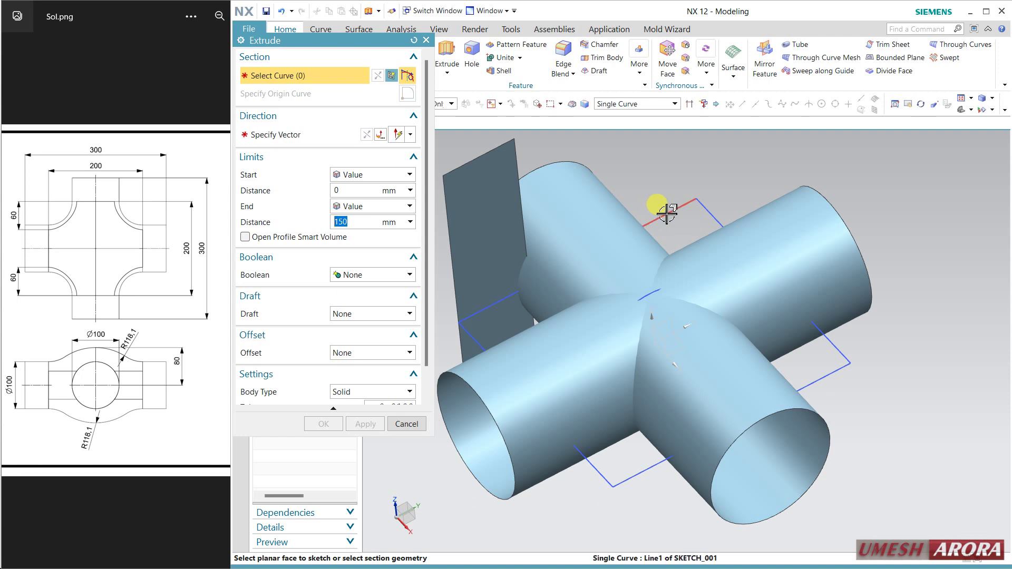
Step: Extrude the two segments meeting at the square's rear corner by a symmetric value of 150 mm
click(667, 214)
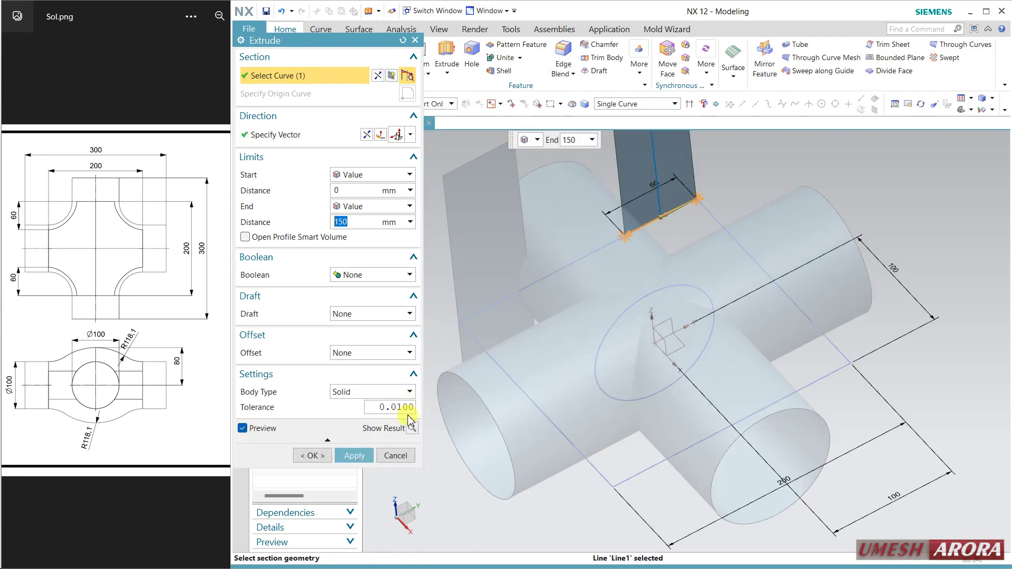
click(712, 212)
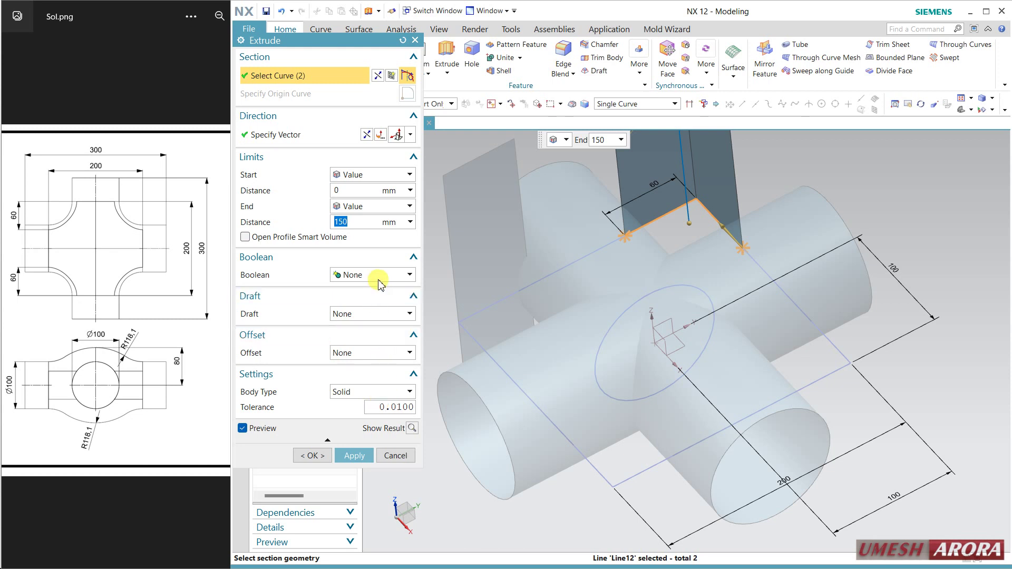
click(363, 206)
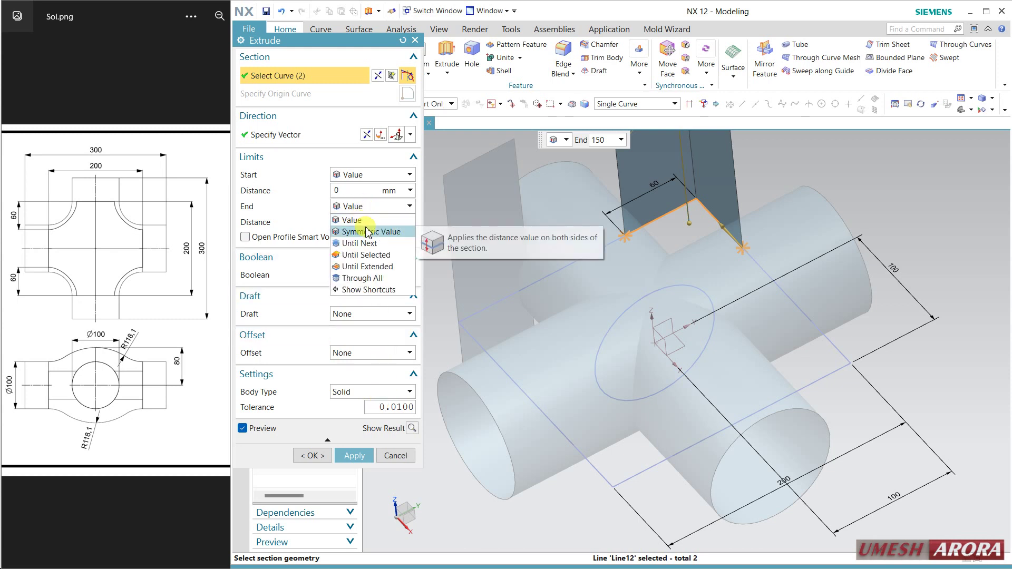
click(368, 222)
click(412, 398)
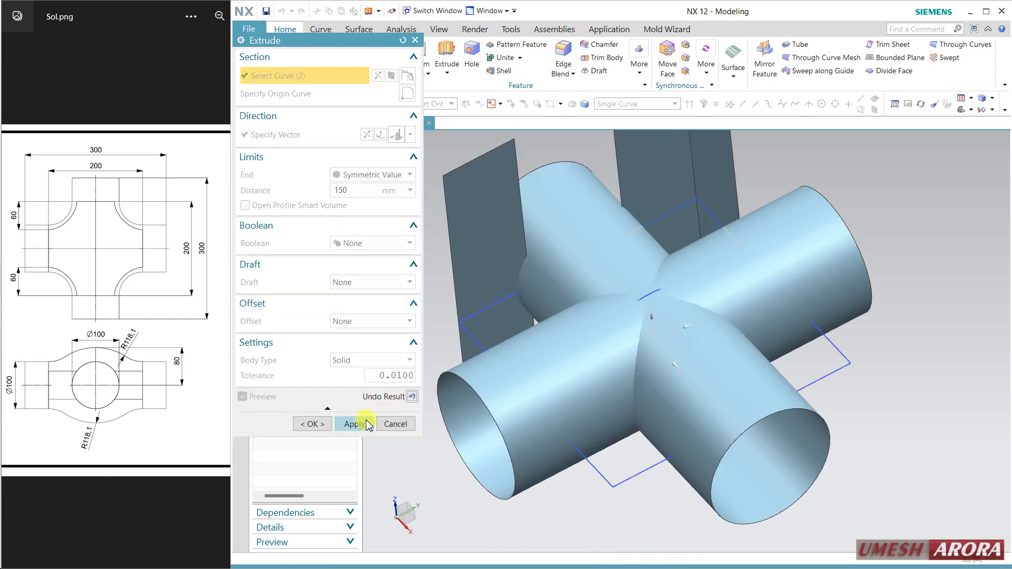
middle_click(657, 274)
Step: Select the two outer segments of the square's next side as the extrusion section, leaving its middle segment out
mouse_move(743, 185)
middle_down()
mouse_move(707, 156)
mouse_move(685, 213)
mouse_move(716, 215)
mouse_move(737, 192)
mouse_move(758, 201)
mouse_move(728, 175)
middle_up()
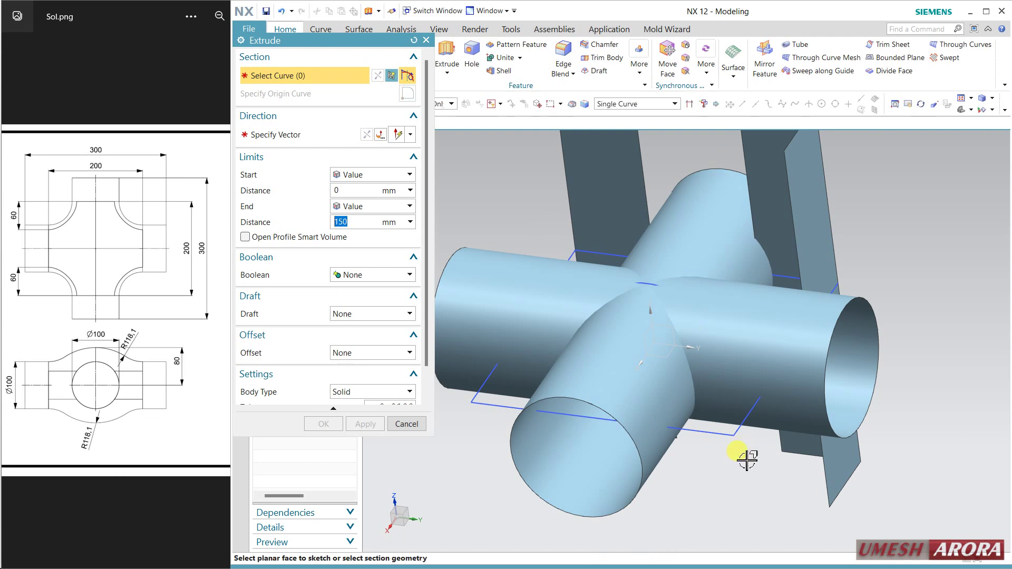
click(583, 418)
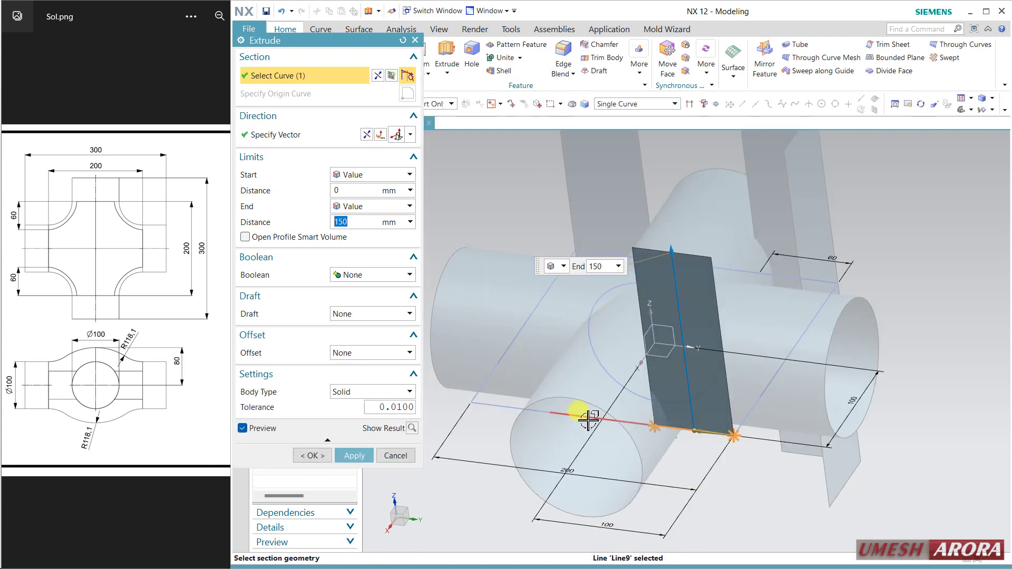
click(505, 411)
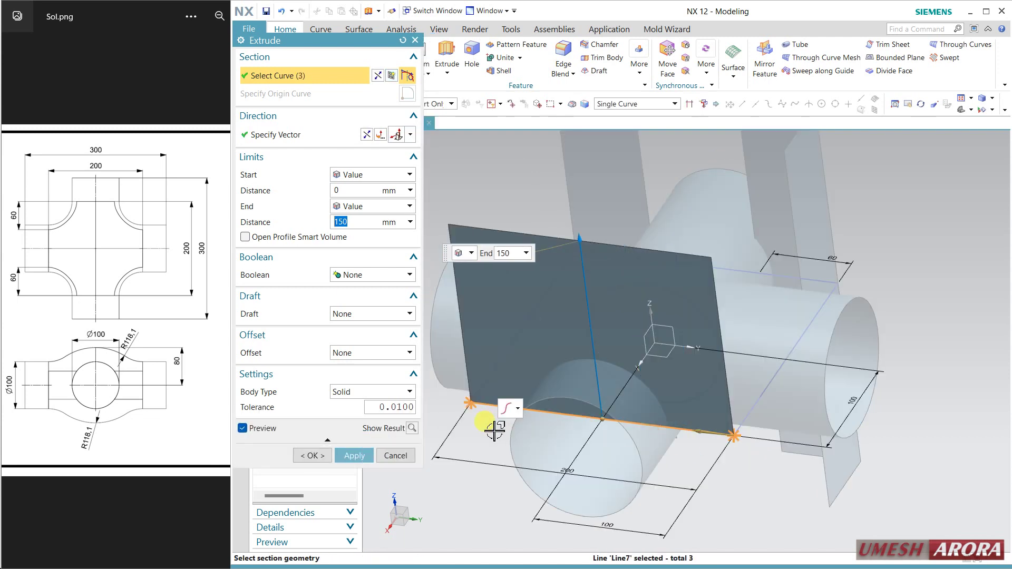
click(410, 429)
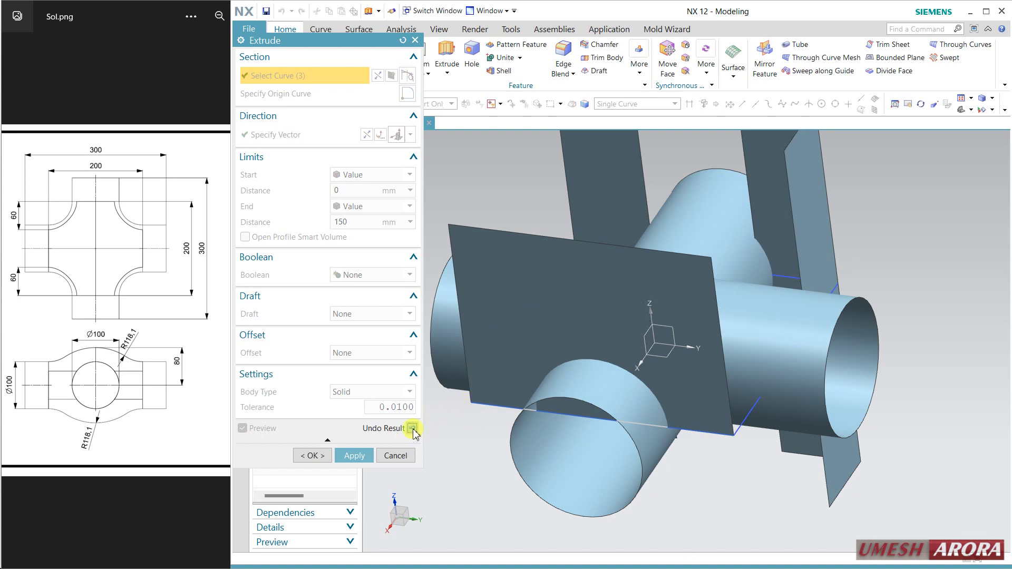
click(412, 428)
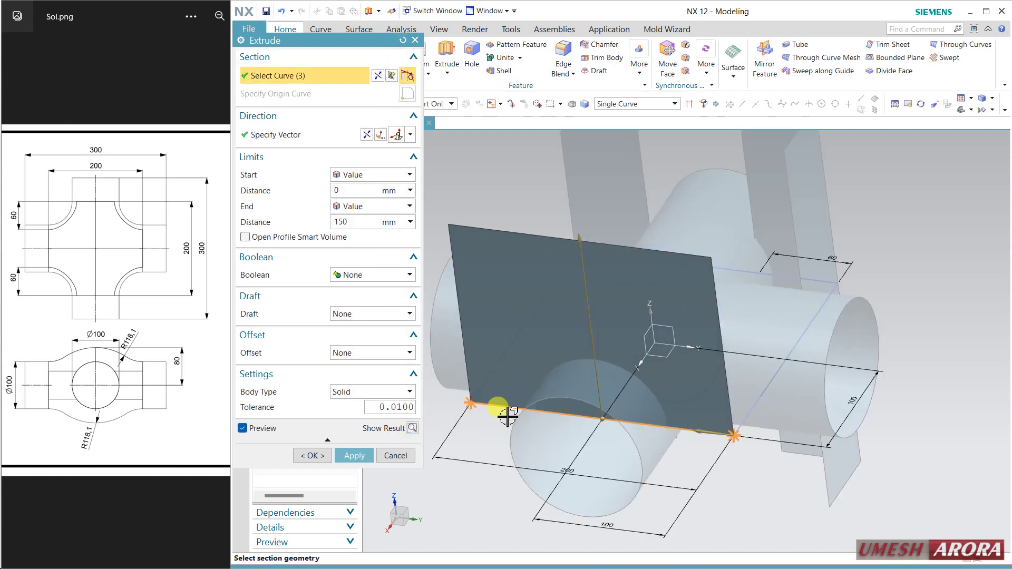
shift+click(554, 427)
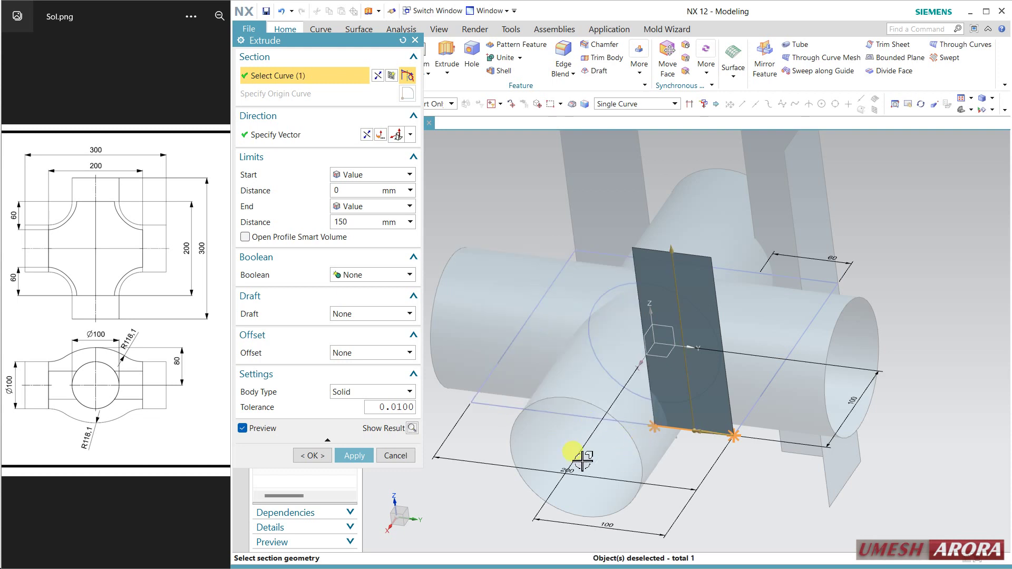
click(500, 412)
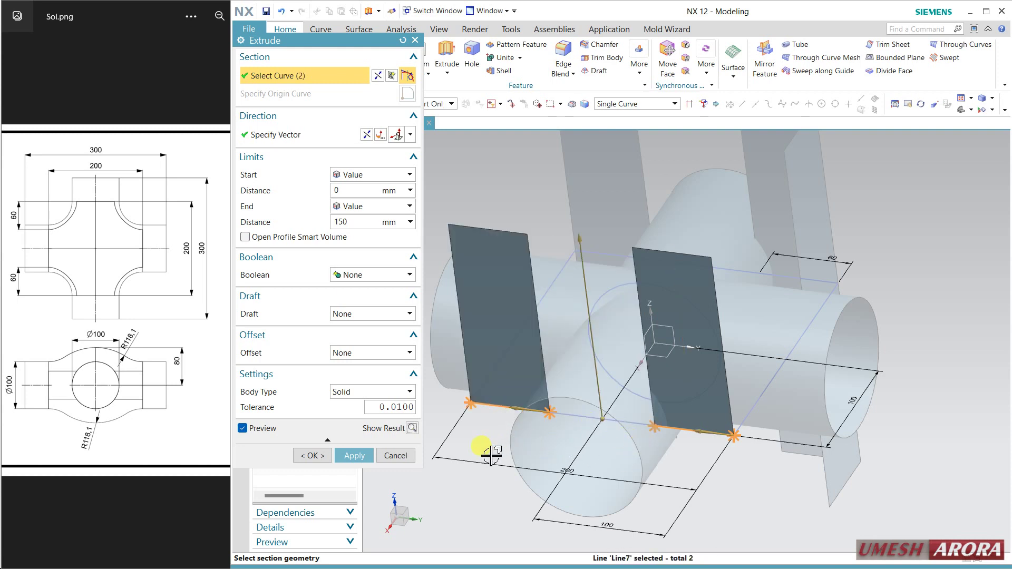
Step: Add the three remaining corner segments to the section and extrude all five by a symmetric value of 150 mm
middle_drag(486, 450, 746, 446)
click(725, 443)
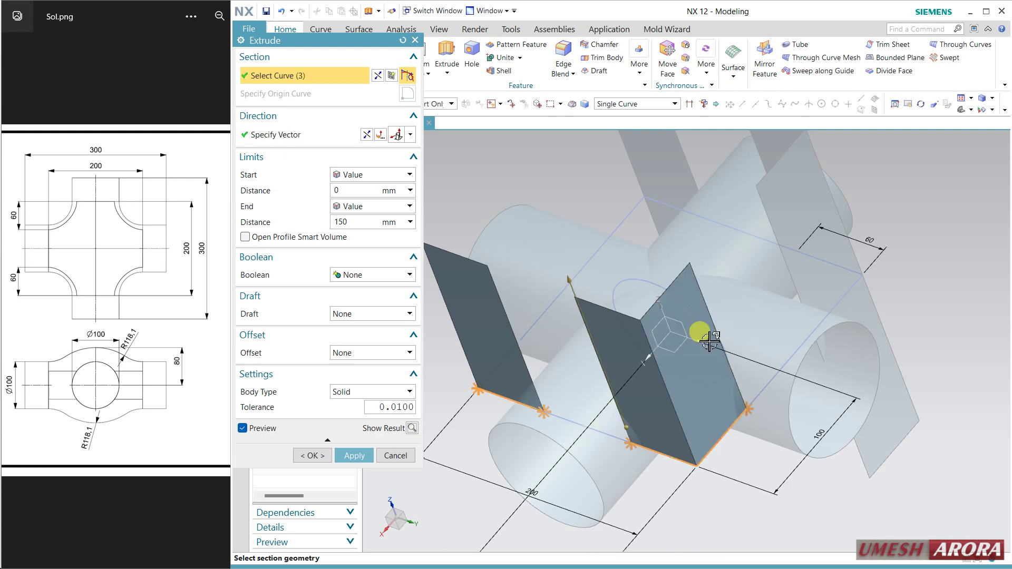
click(629, 219)
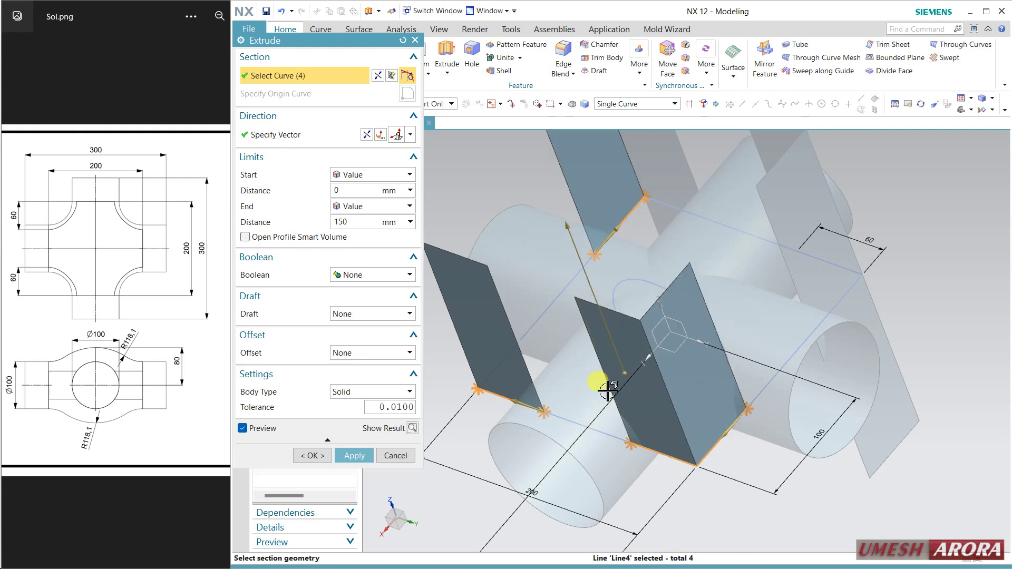
middle_drag(605, 389, 532, 360)
click(502, 338)
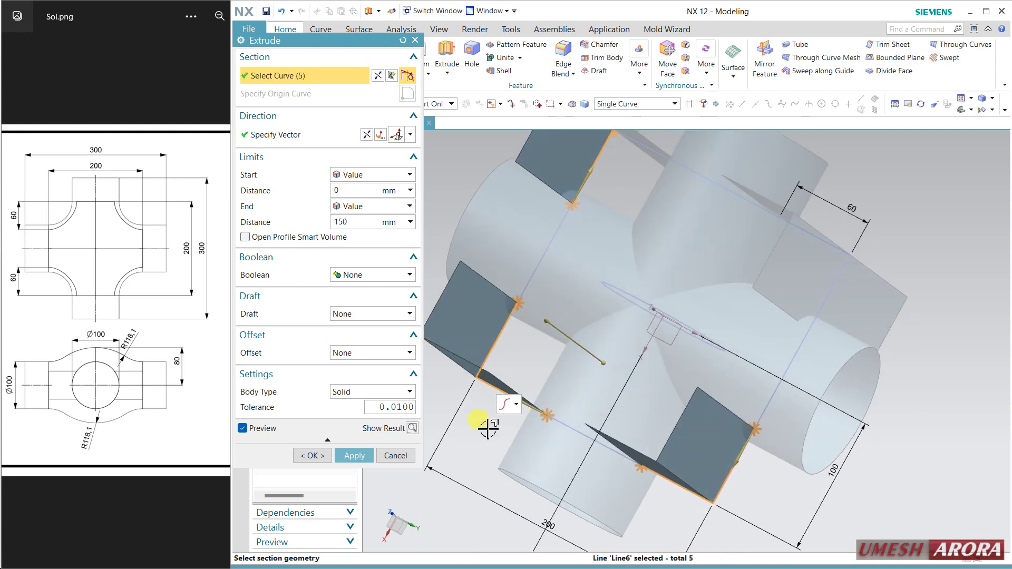
click(370, 207)
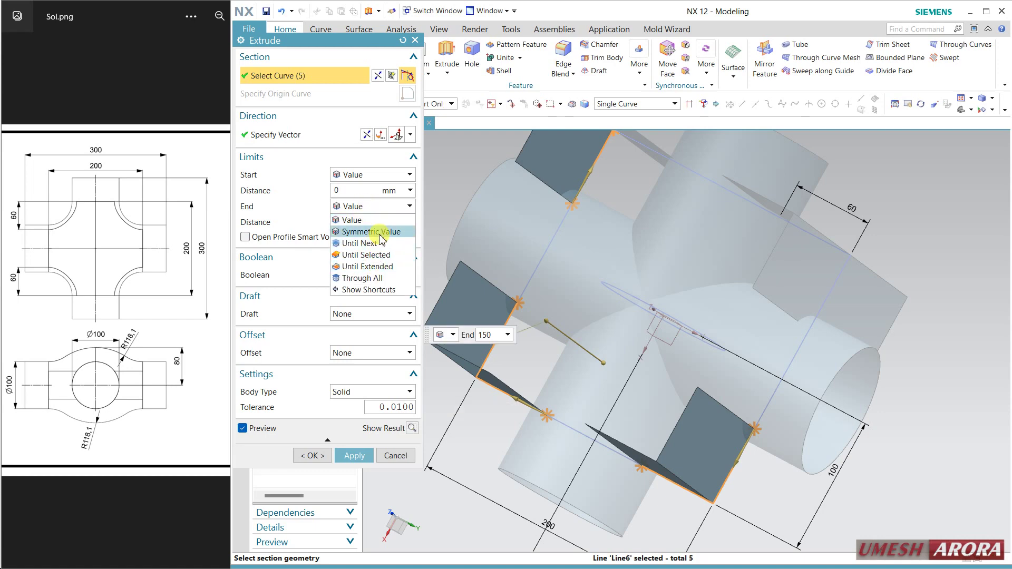
click(363, 220)
middle_drag(566, 352, 620, 331)
click(354, 424)
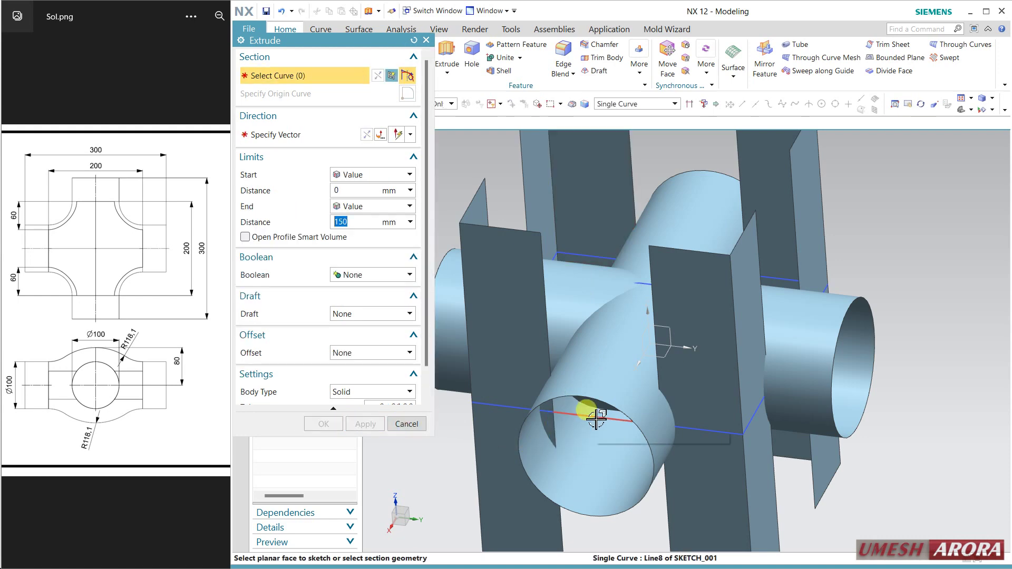
Step: Extrude the middle segments of three sides of the square from 0 to 150 mm with Boolean None
click(627, 422)
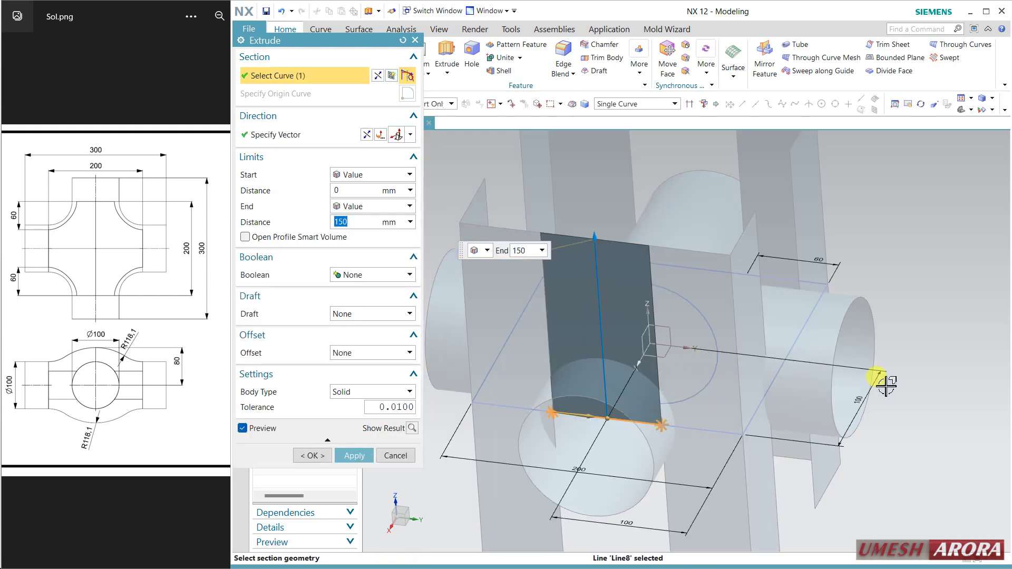
middle_drag(885, 386, 815, 390)
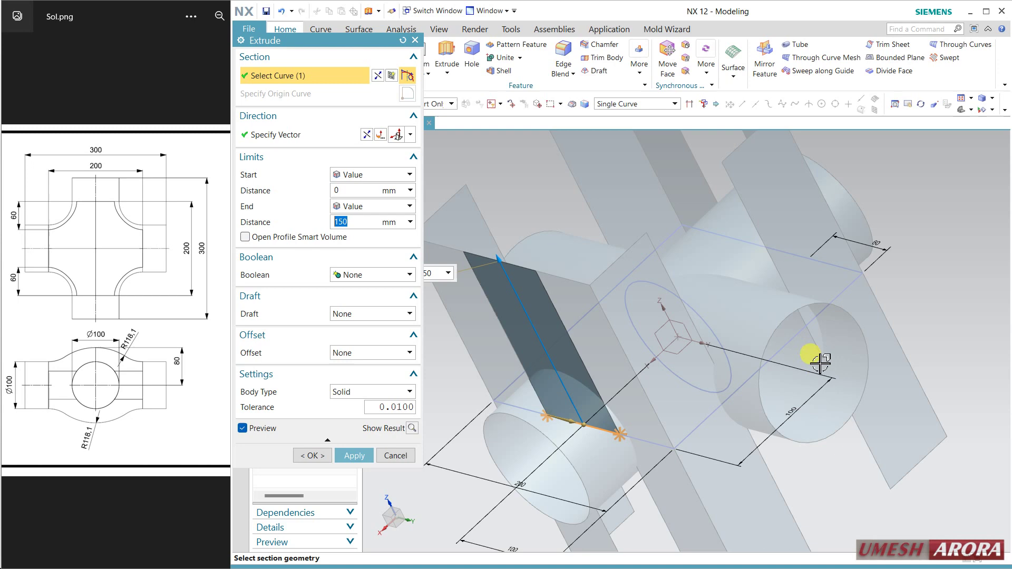
click(799, 342)
mouse_move(908, 295)
middle_down()
mouse_move(935, 323)
mouse_move(889, 341)
mouse_move(877, 368)
mouse_move(795, 294)
middle_up()
click(738, 257)
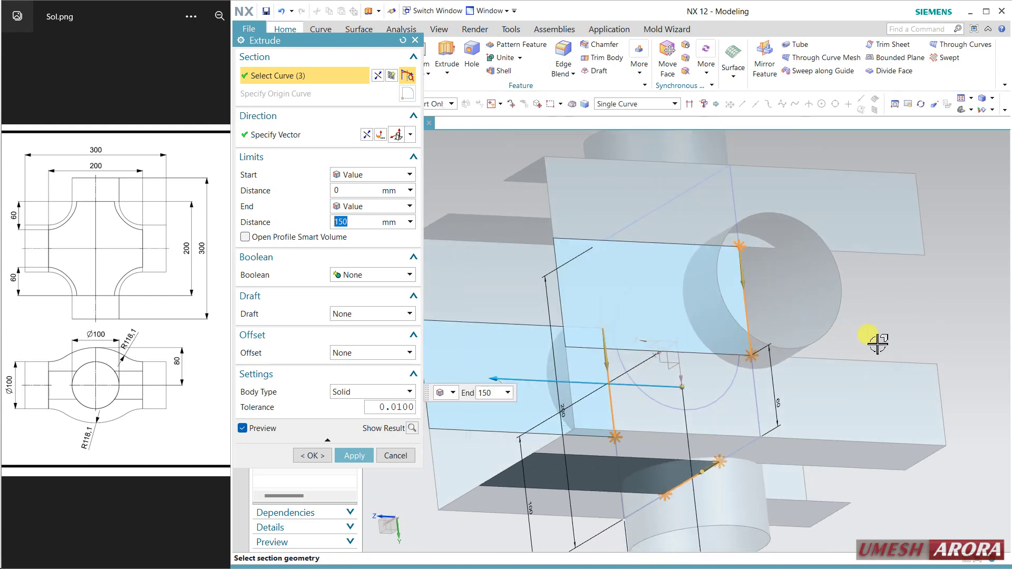
middle_click(878, 342)
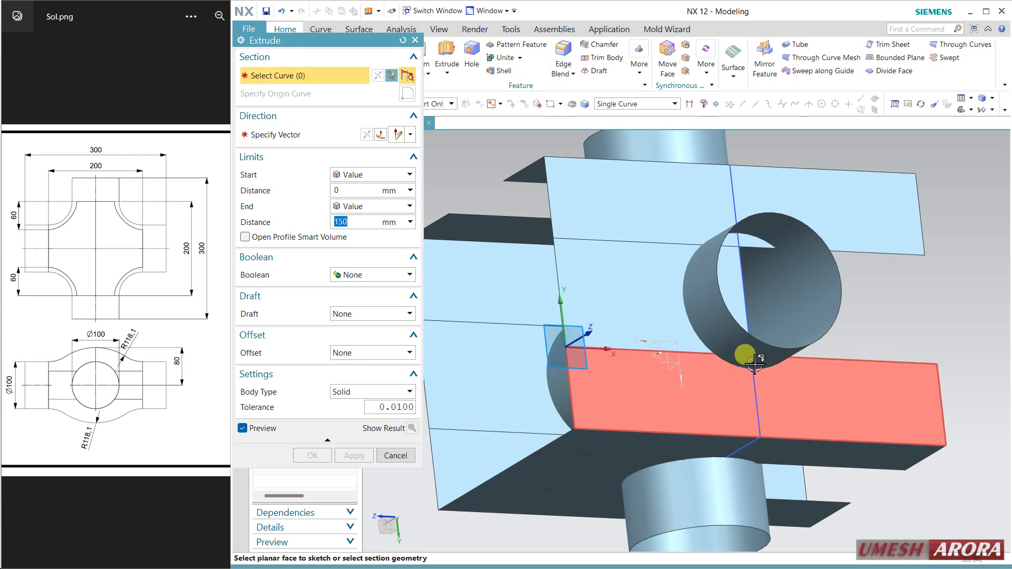
click(396, 455)
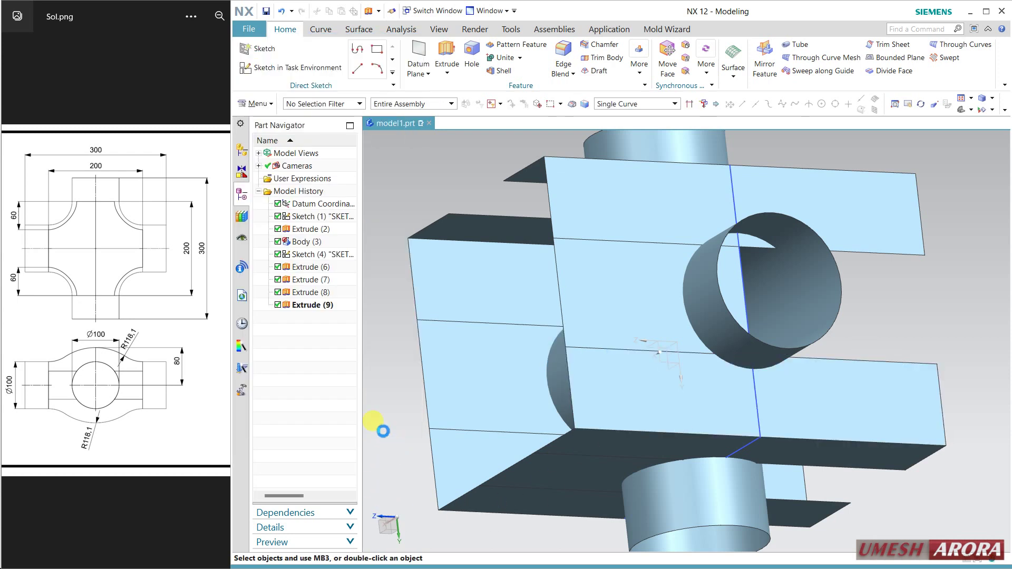
Step: Edit the last extrusion to include the square's fourth middle segment and extend all four by a symmetric value of 150 mm
double_click(312, 298)
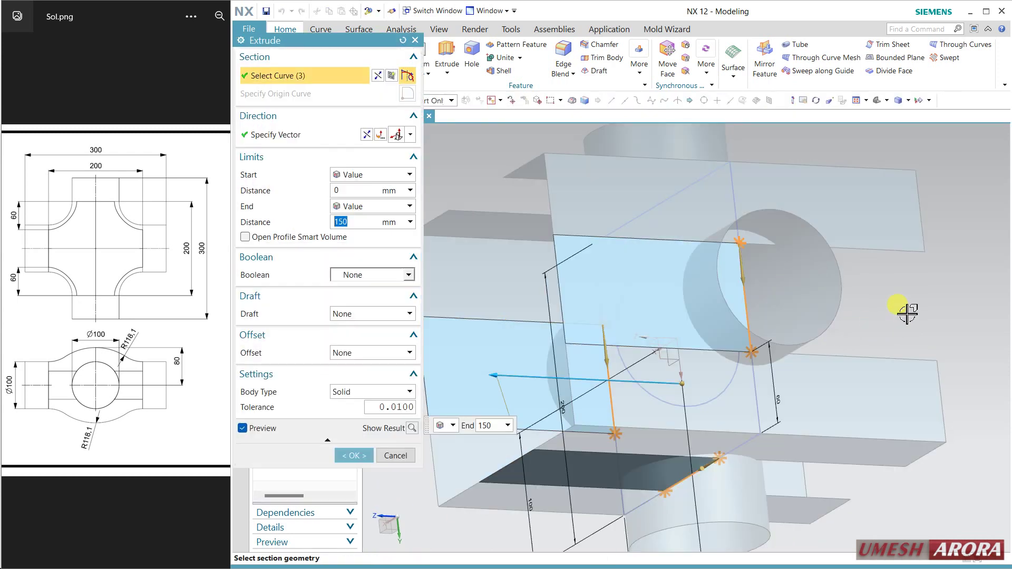
middle_drag(907, 314, 695, 314)
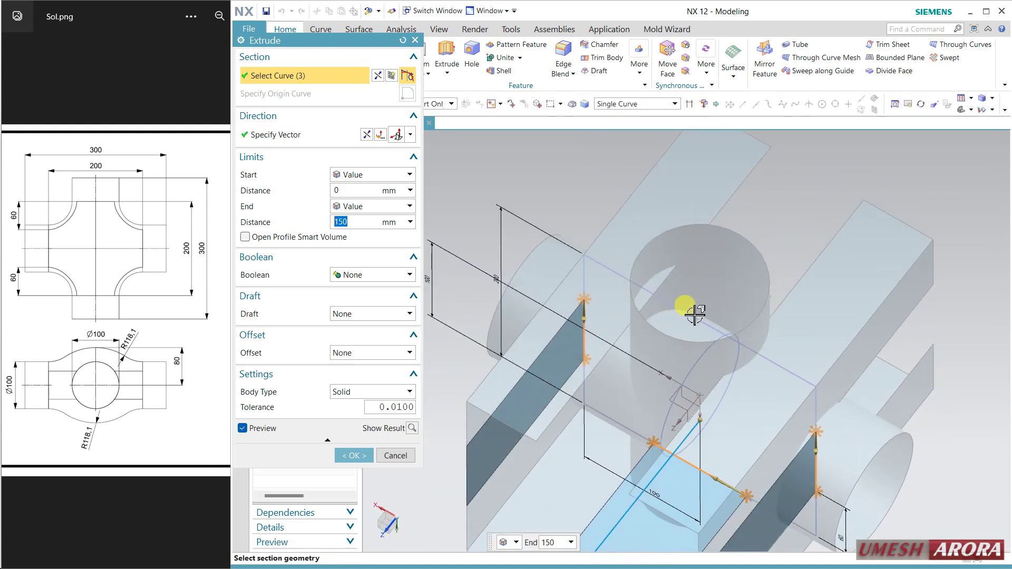
click(690, 313)
click(370, 206)
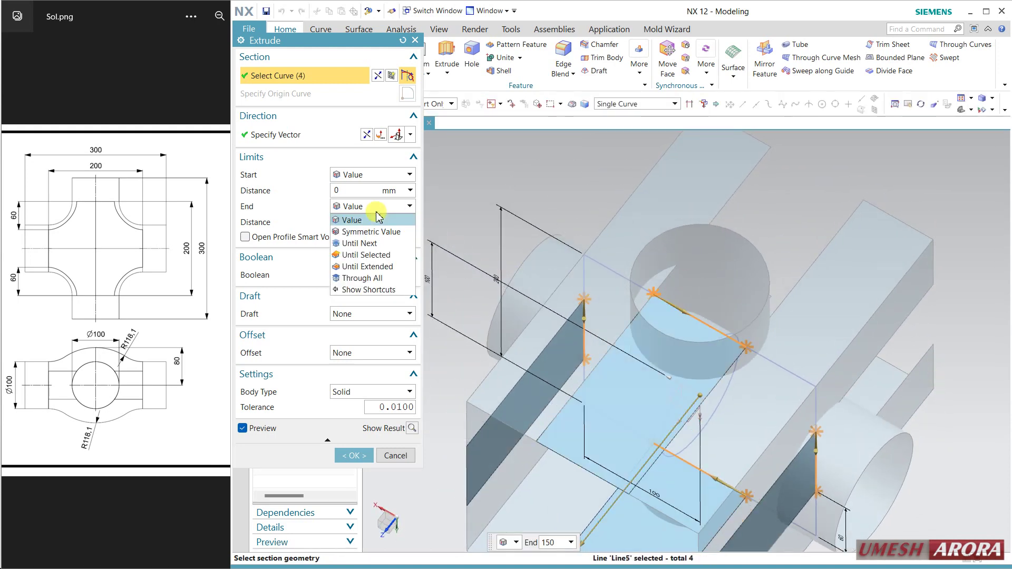
click(371, 228)
click(353, 424)
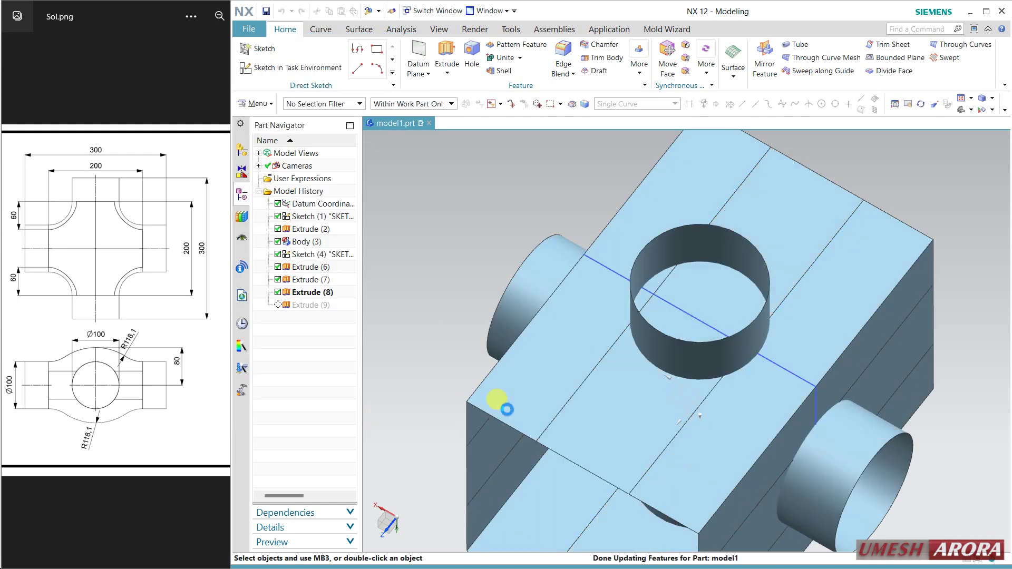
middle_drag(501, 406, 638, 278)
scroll(488, 298, up, 2)
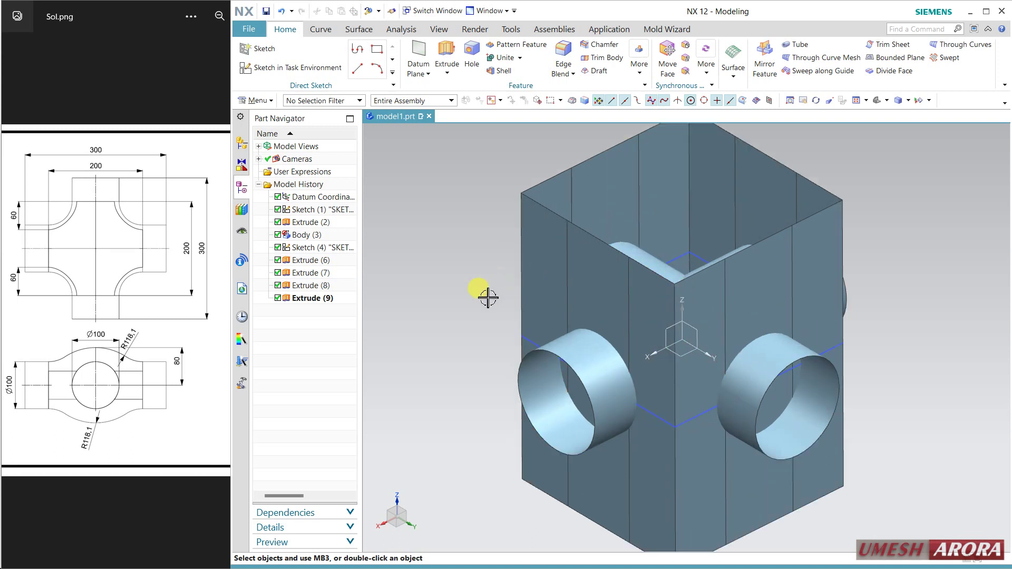
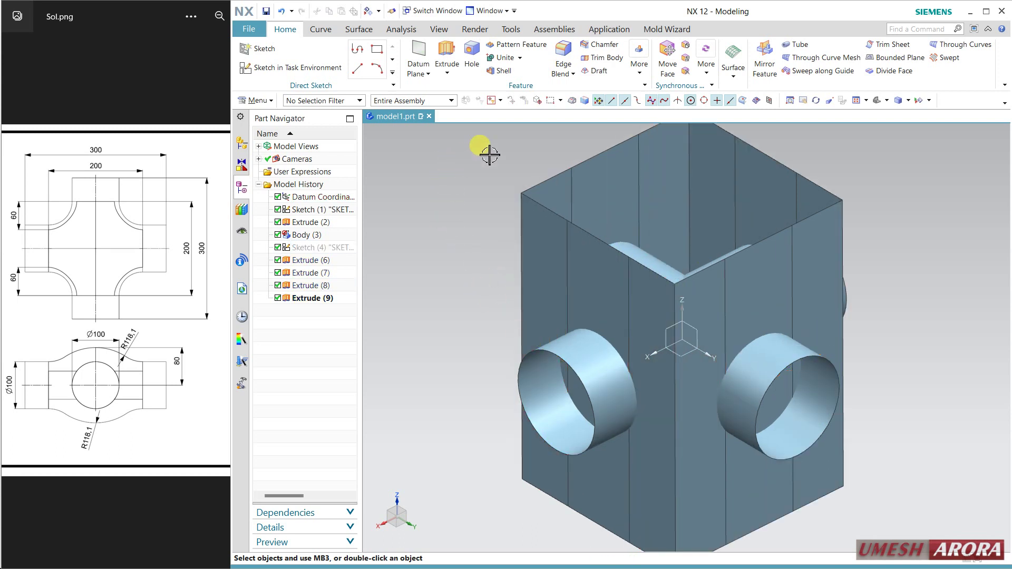
Step: Create an intersection curve between the middle sheet on the square's X side and the cylinder running along X
click(352, 31)
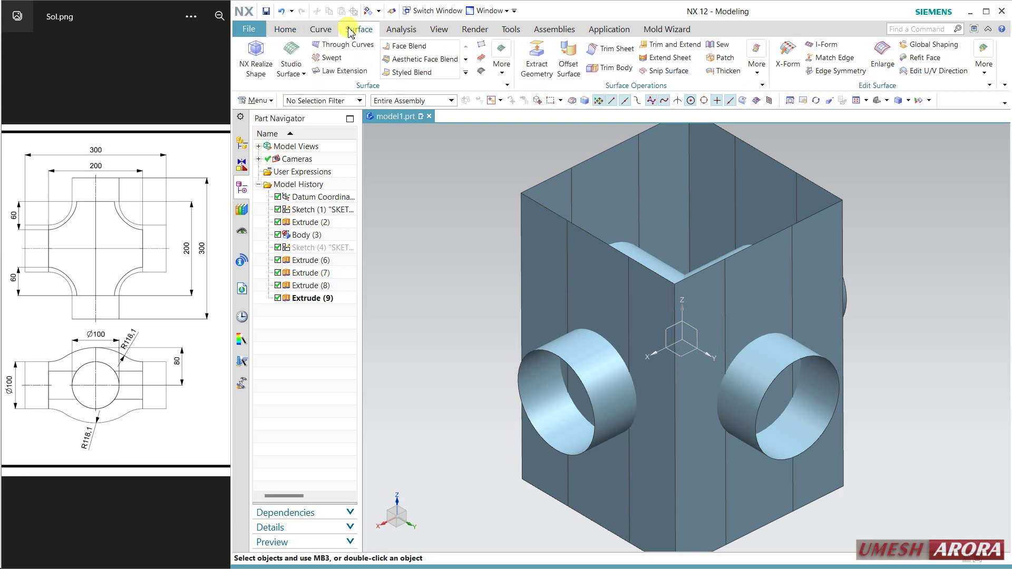
click(319, 29)
click(659, 58)
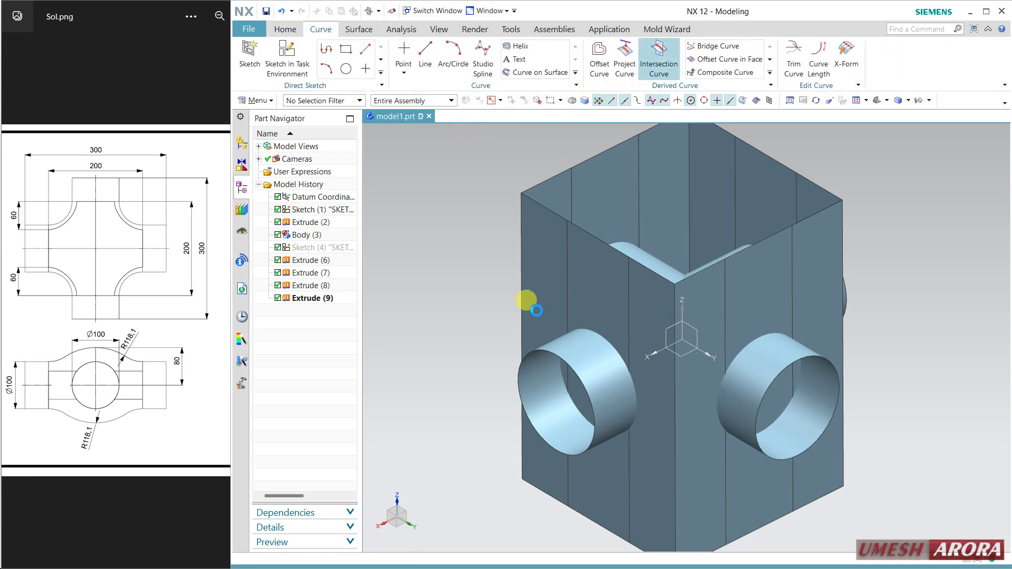
scroll(590, 282, up, 2)
click(584, 267)
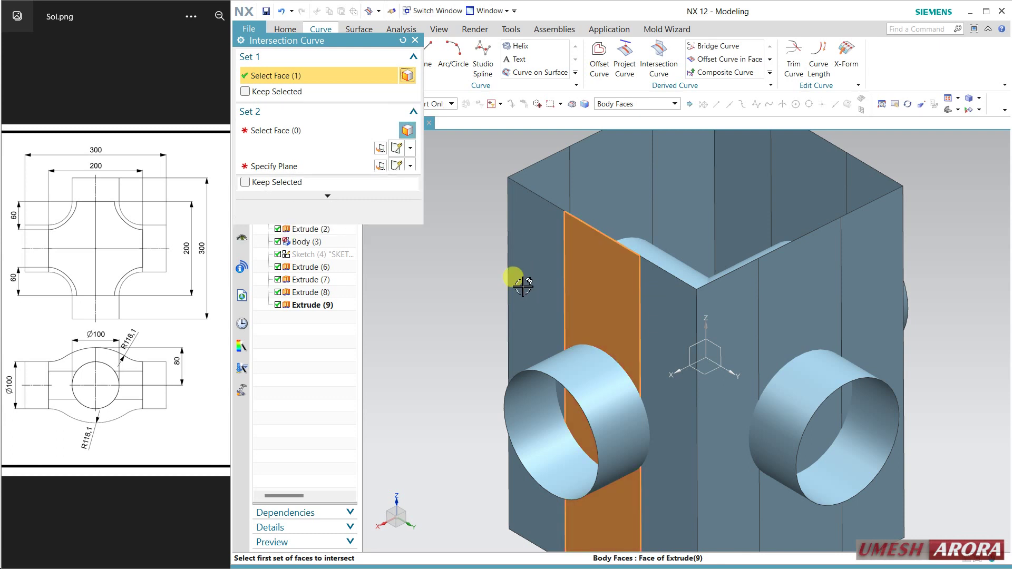
click(304, 138)
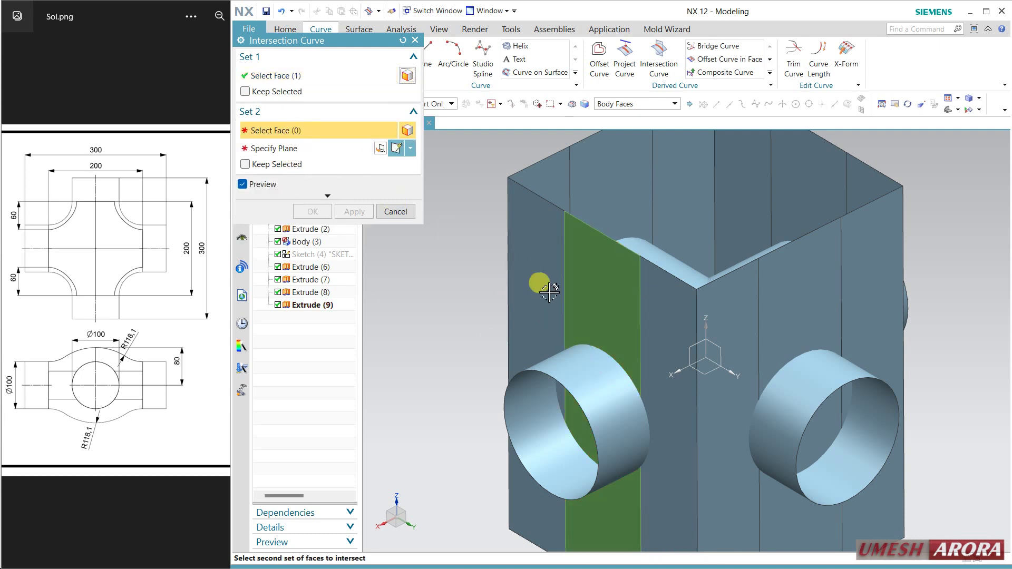
click(576, 361)
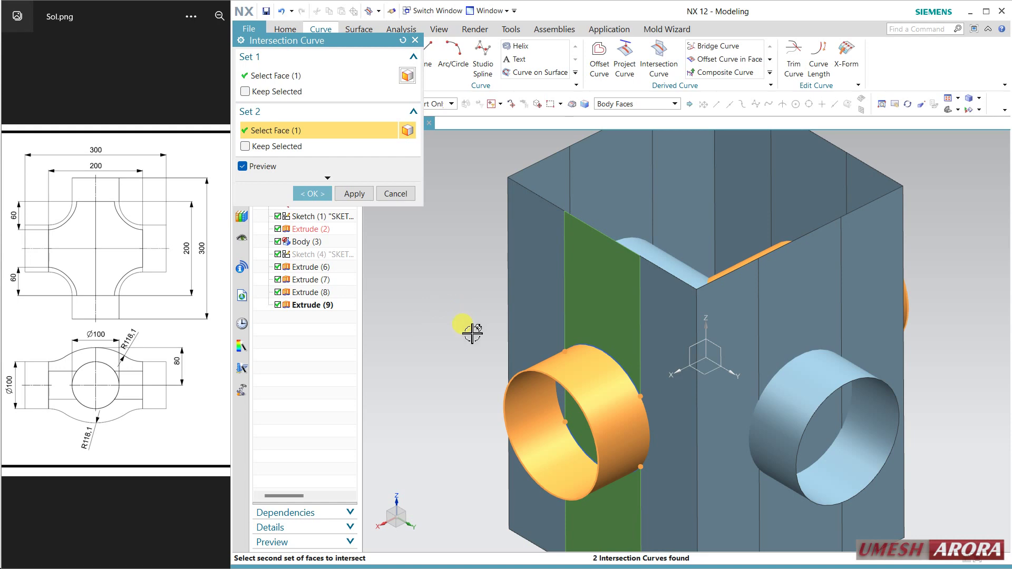
mouse_move(473, 333)
middle_down()
mouse_move(461, 362)
mouse_move(461, 339)
middle_up()
click(354, 194)
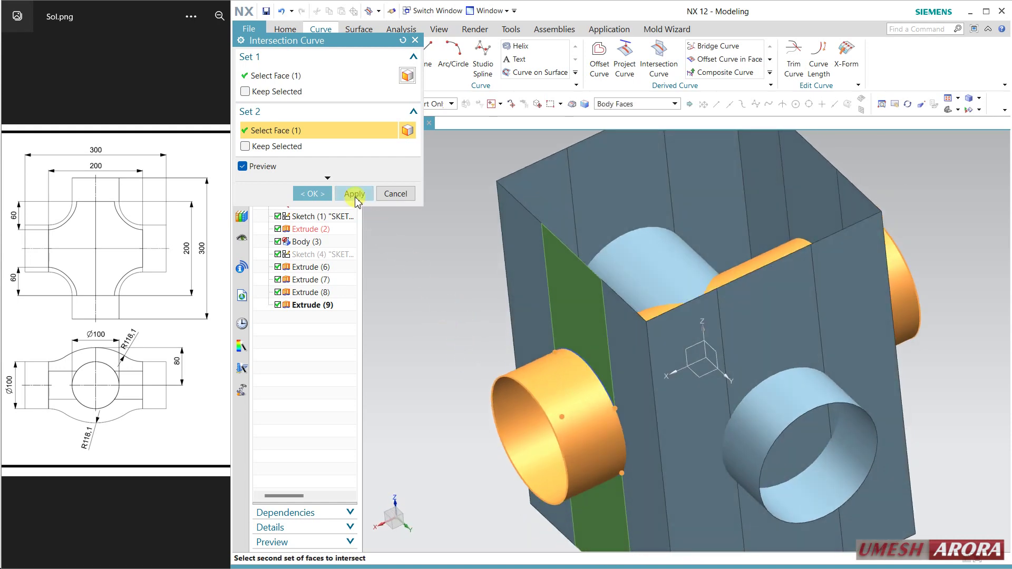
click(354, 195)
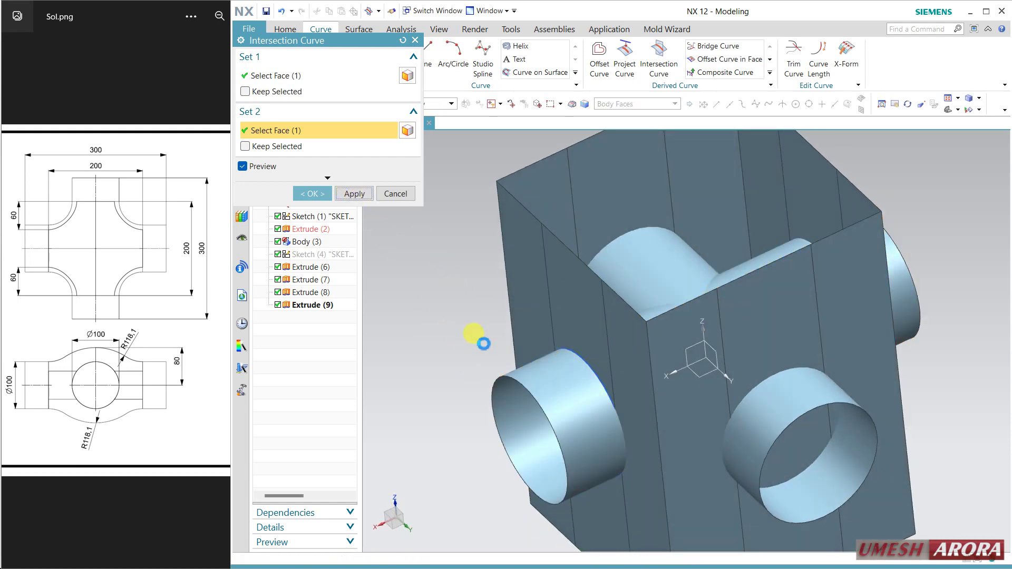
mouse_move(458, 334)
middle_down()
mouse_move(458, 374)
mouse_move(460, 330)
middle_up()
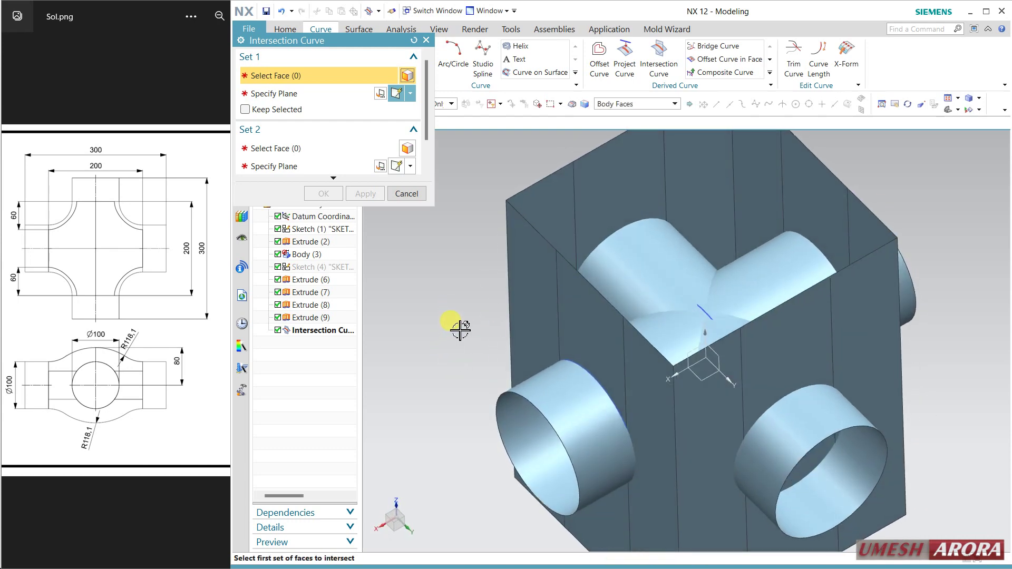
click(405, 194)
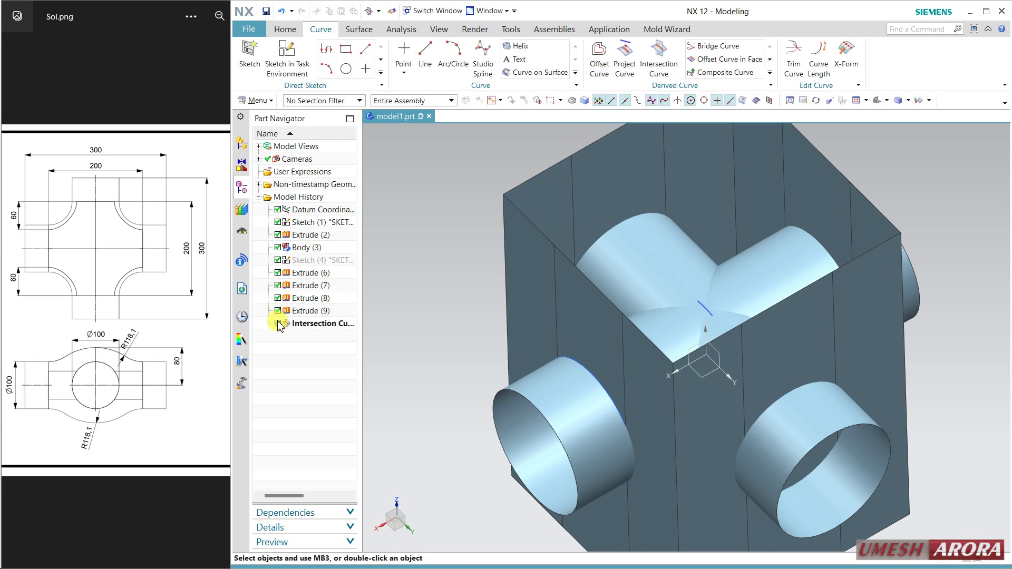
Step: Show the square sketch and extrude its connected curves by a symmetric value of 150 mm, subtracting from the cylinder along X
right_click(338, 258)
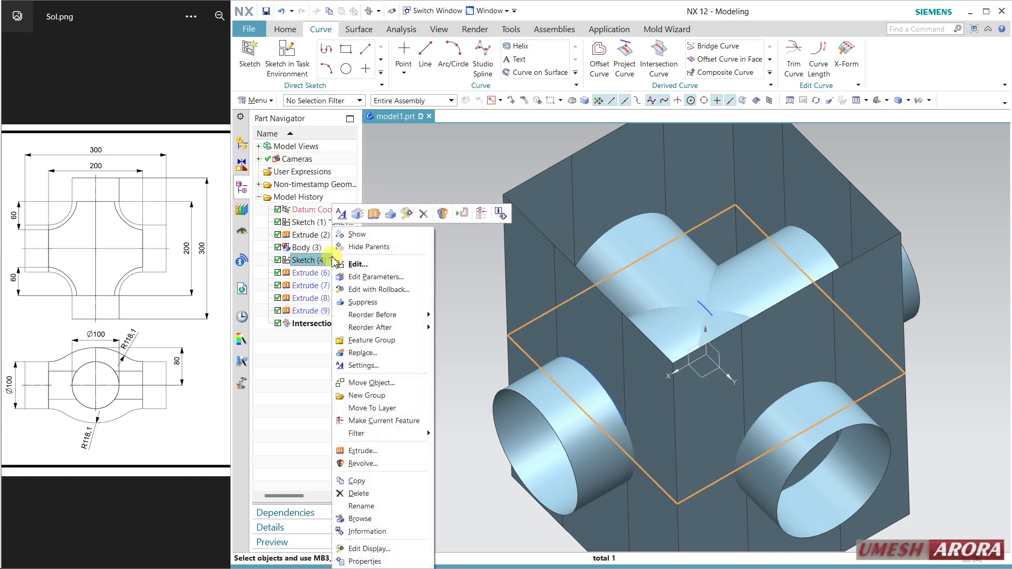
click(337, 165)
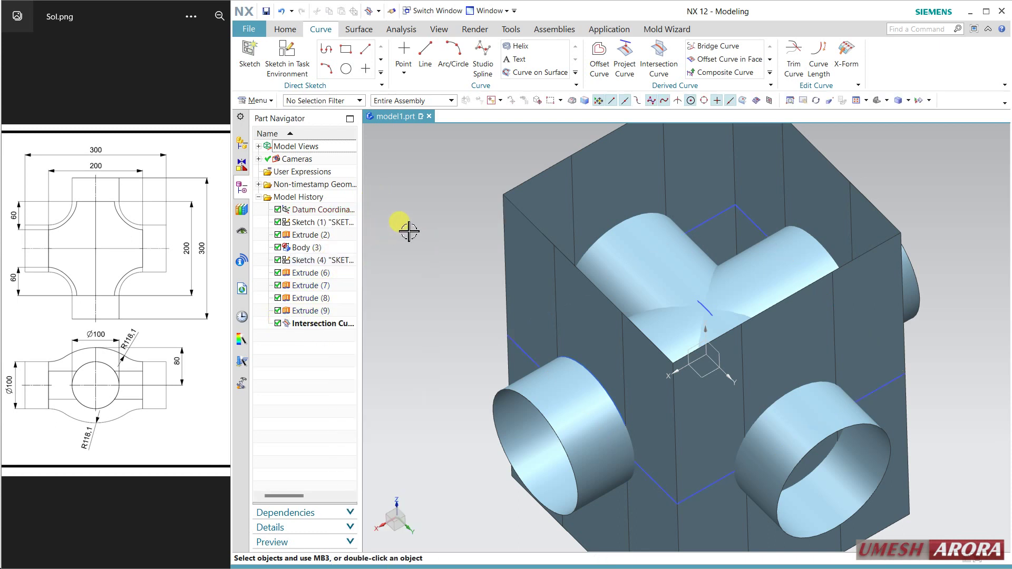
click(291, 32)
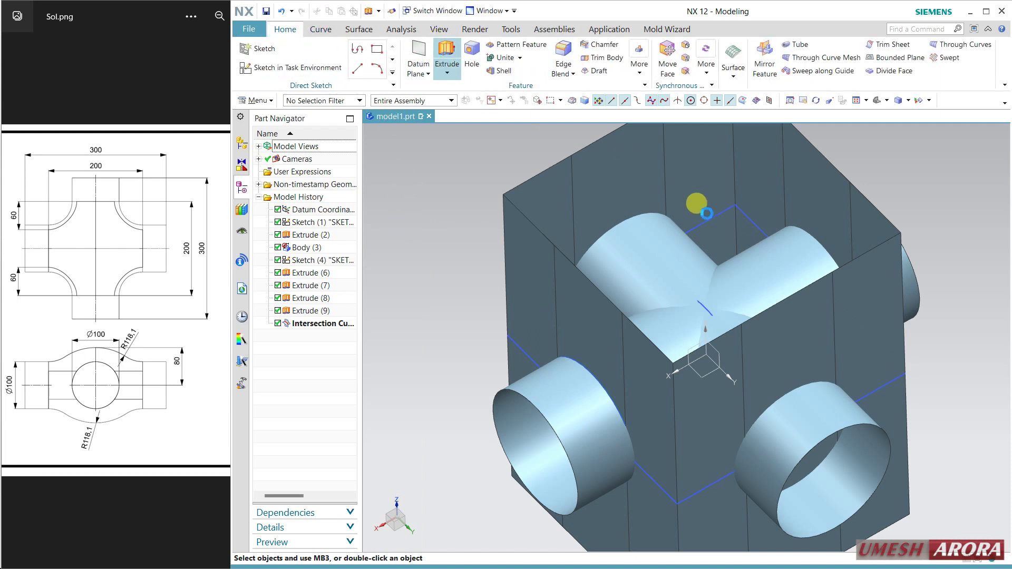
click(625, 104)
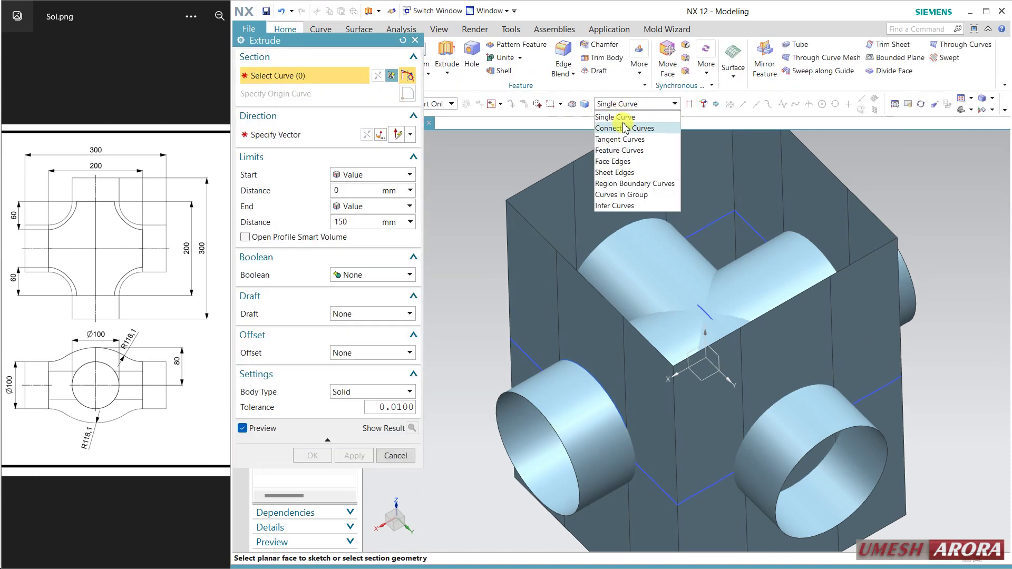
click(625, 128)
click(690, 229)
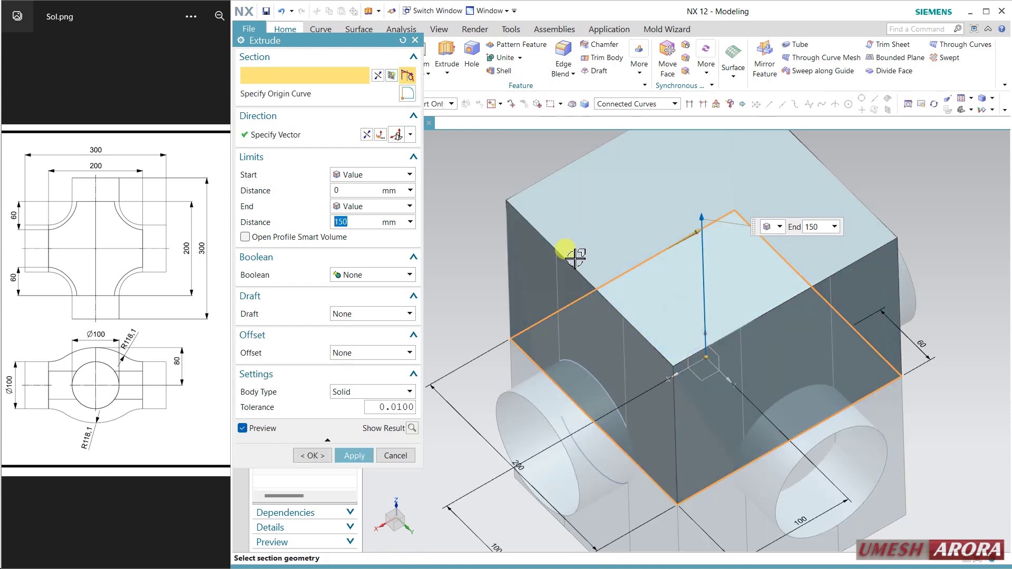
click(364, 207)
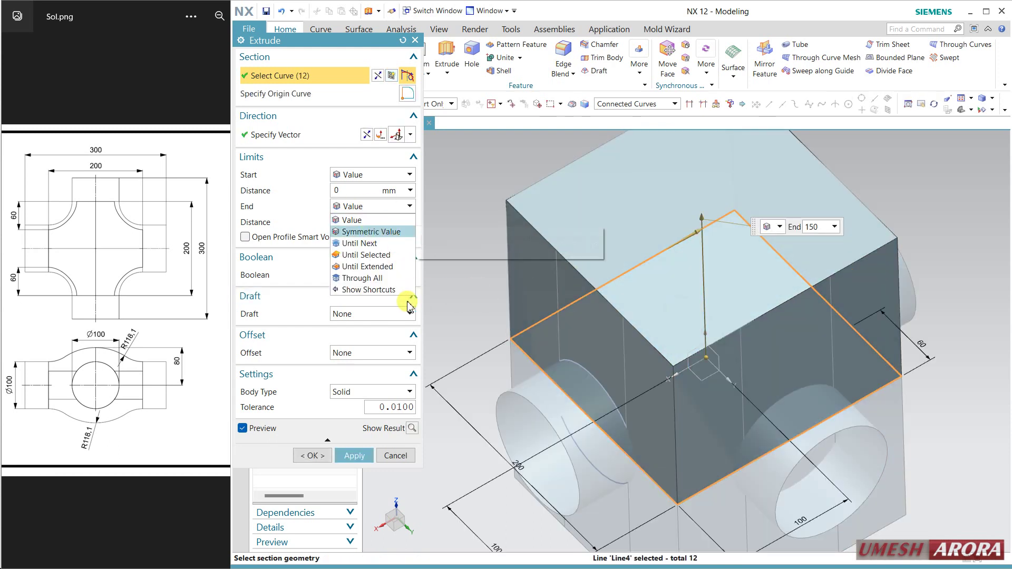
click(371, 232)
click(369, 243)
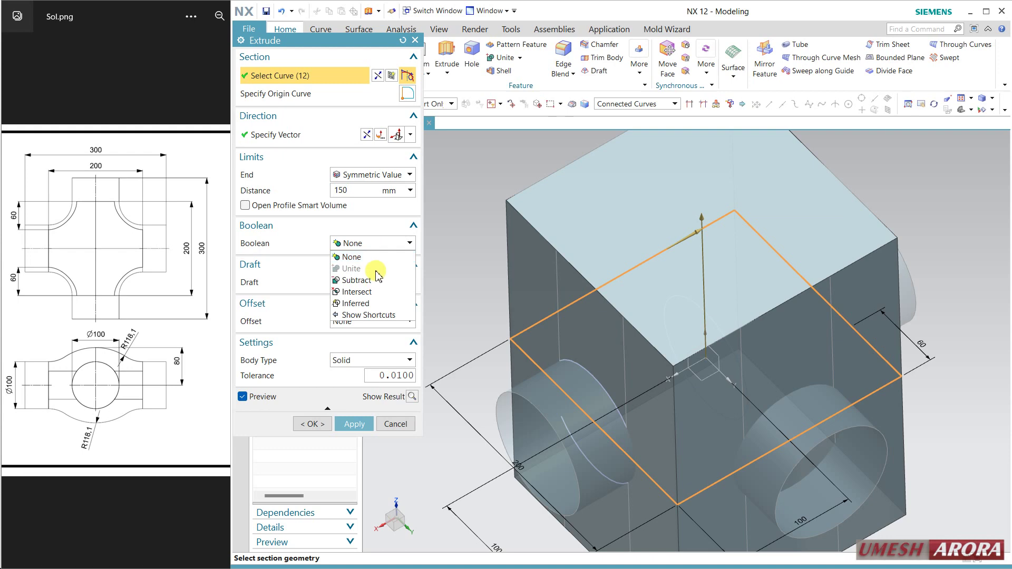
click(378, 284)
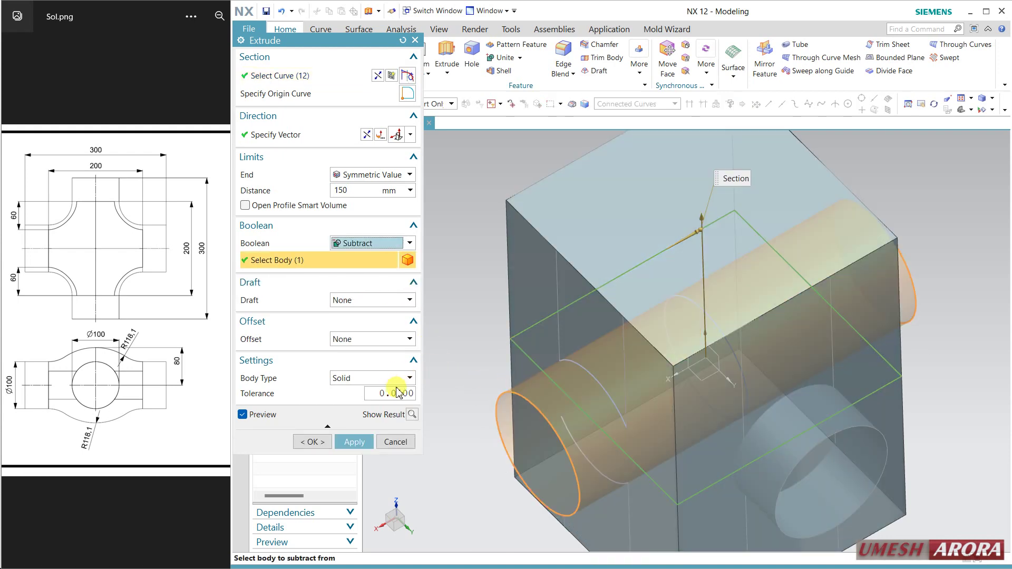
click(352, 443)
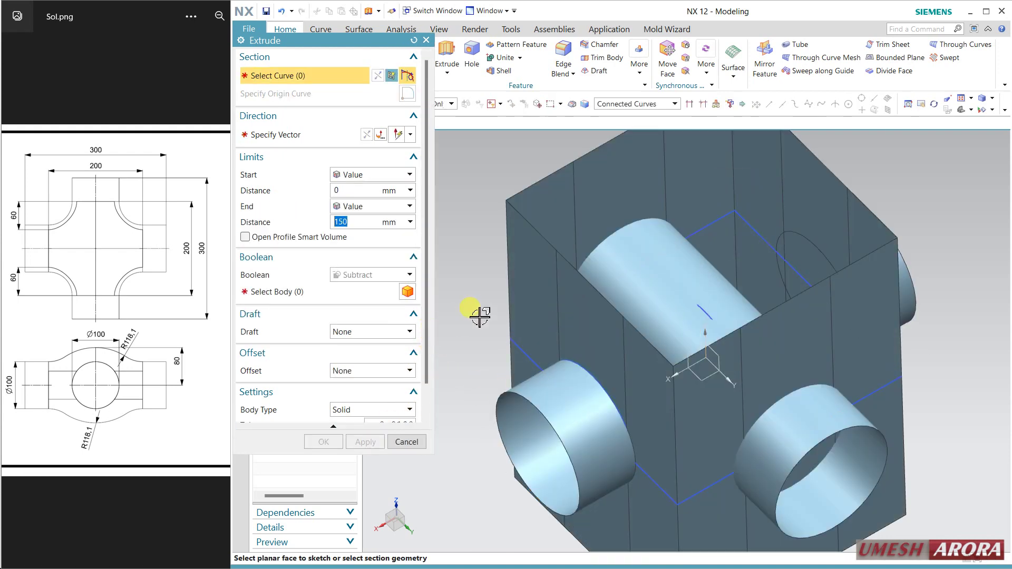
Step: Extrude the whole square again by a symmetric value of 150 mm, subtracting it from the cylinder along Y
click(701, 228)
click(314, 291)
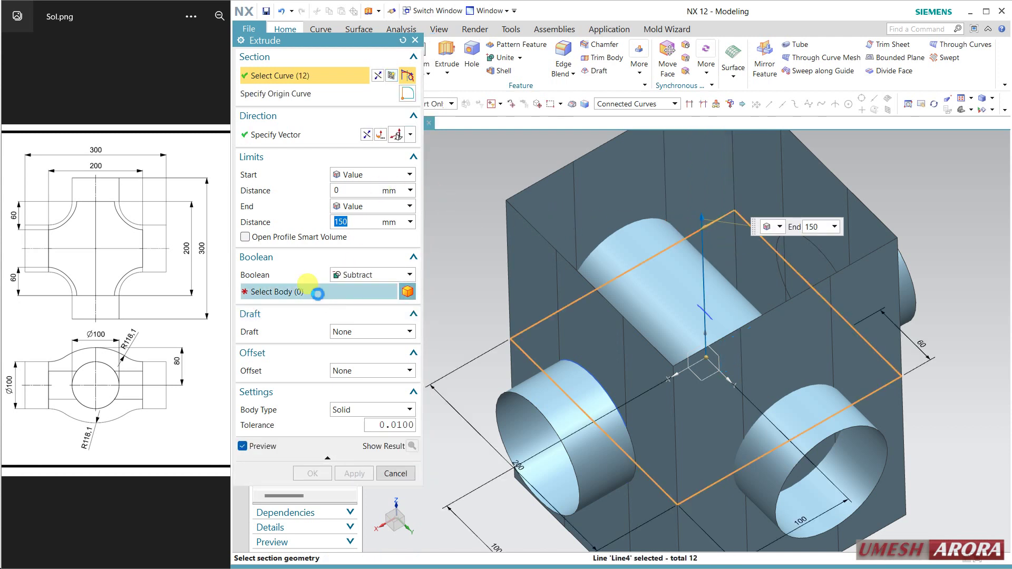
click(577, 321)
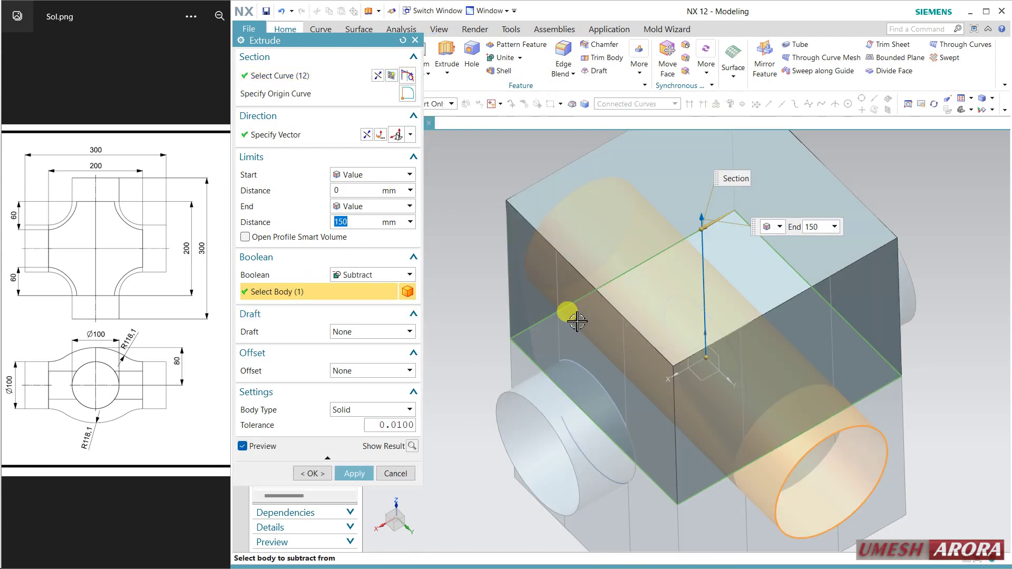
click(354, 206)
click(355, 220)
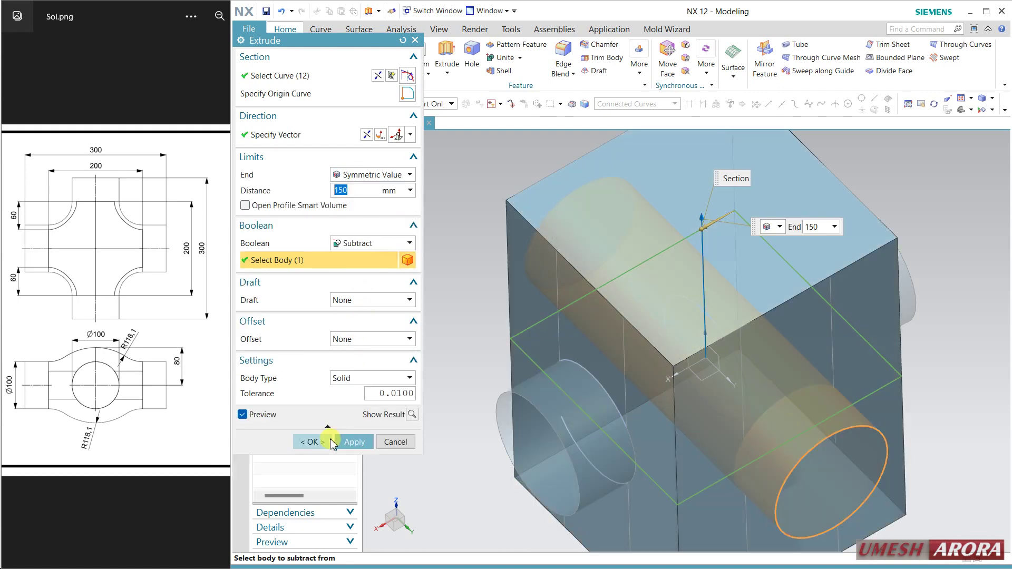
click(320, 440)
middle_drag(452, 384, 472, 239)
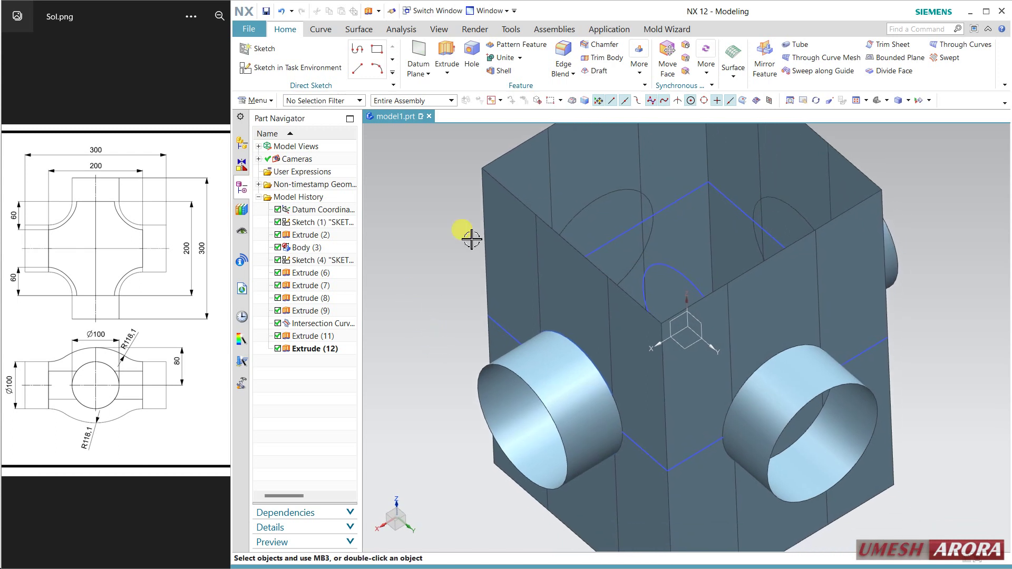
Step: Create an intersection curve between the front corner sheet's two faces and the trimmed cylinder along X
click(319, 30)
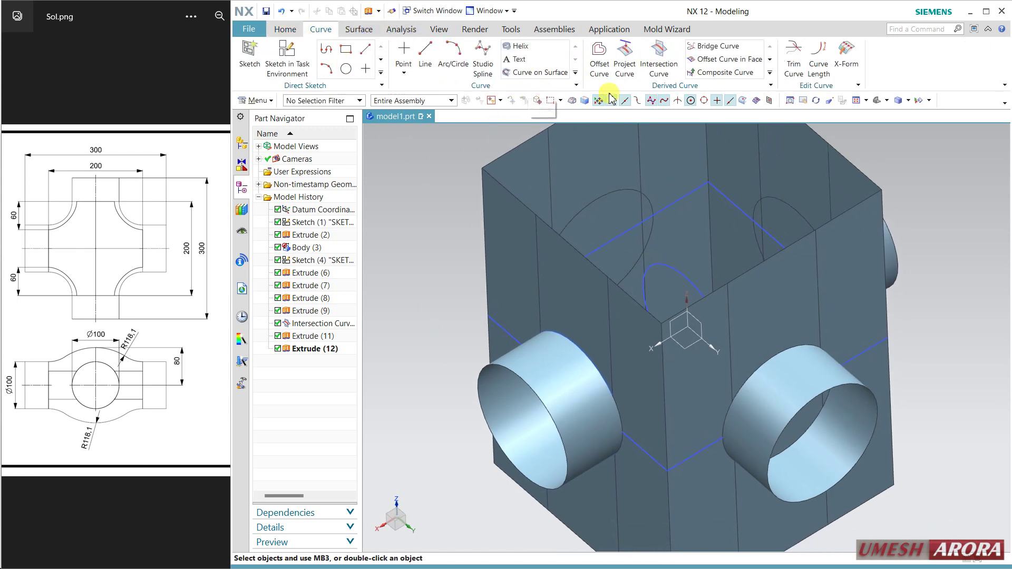
click(659, 53)
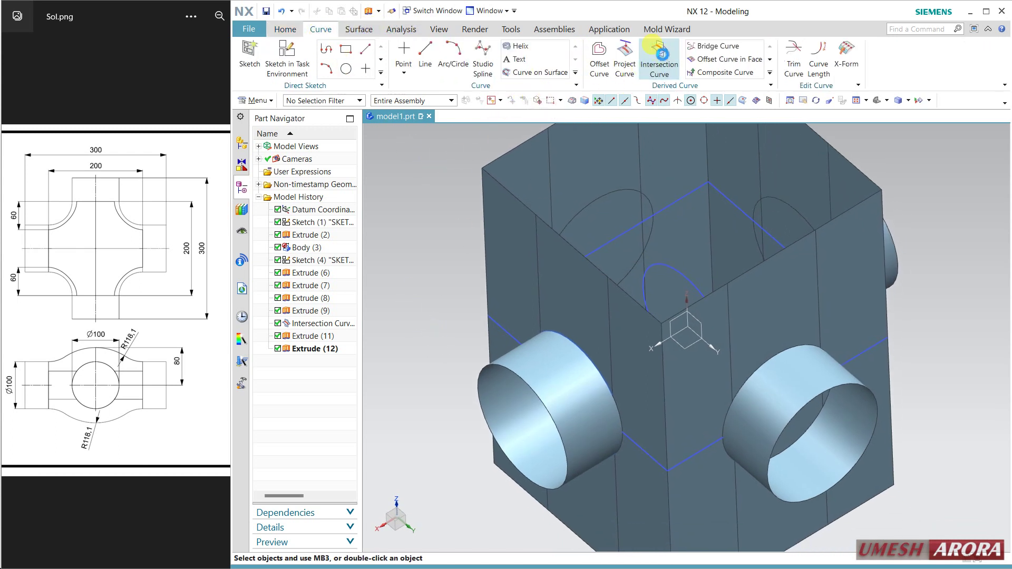
click(634, 382)
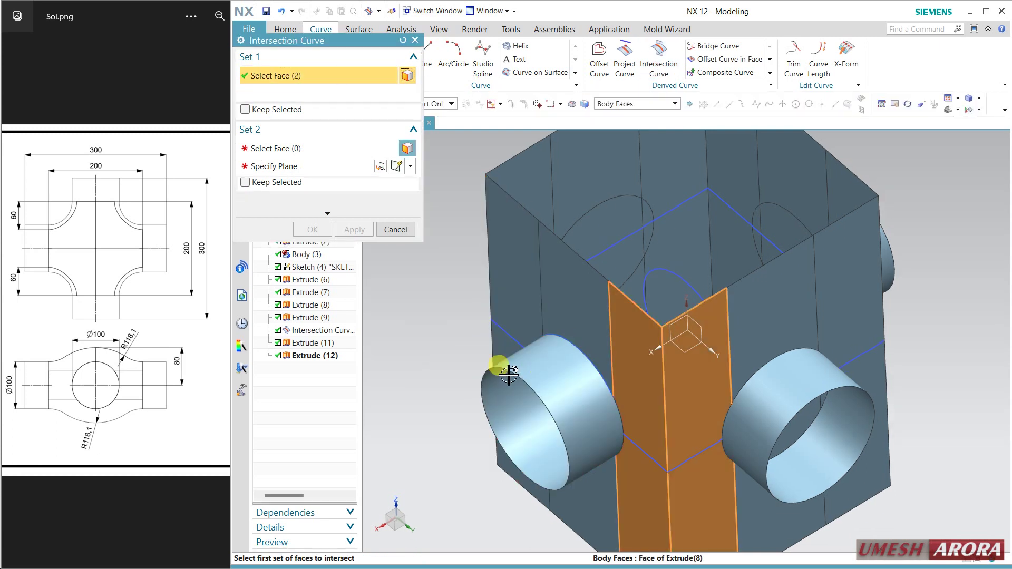
middle_click(424, 303)
click(551, 375)
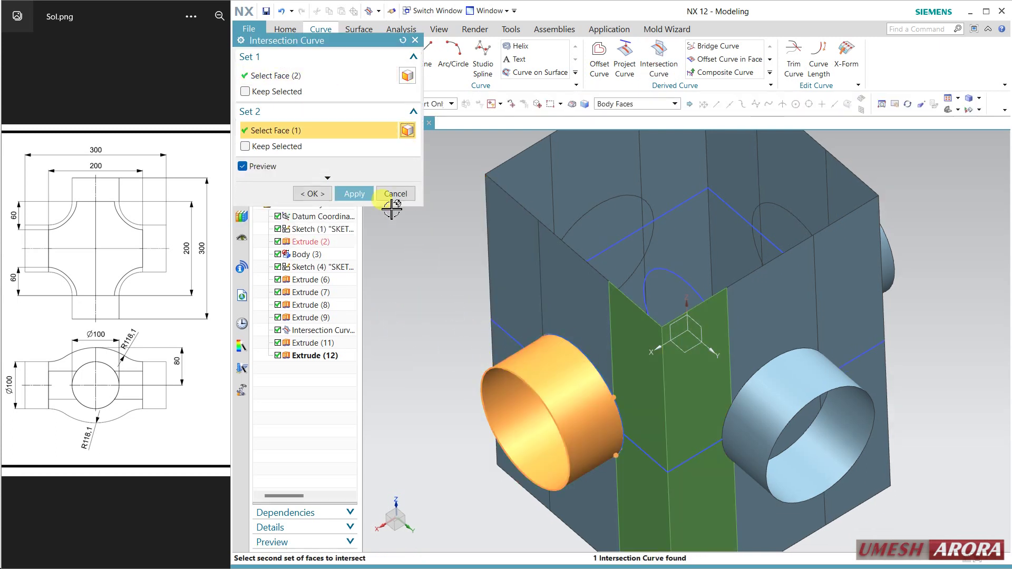
click(354, 193)
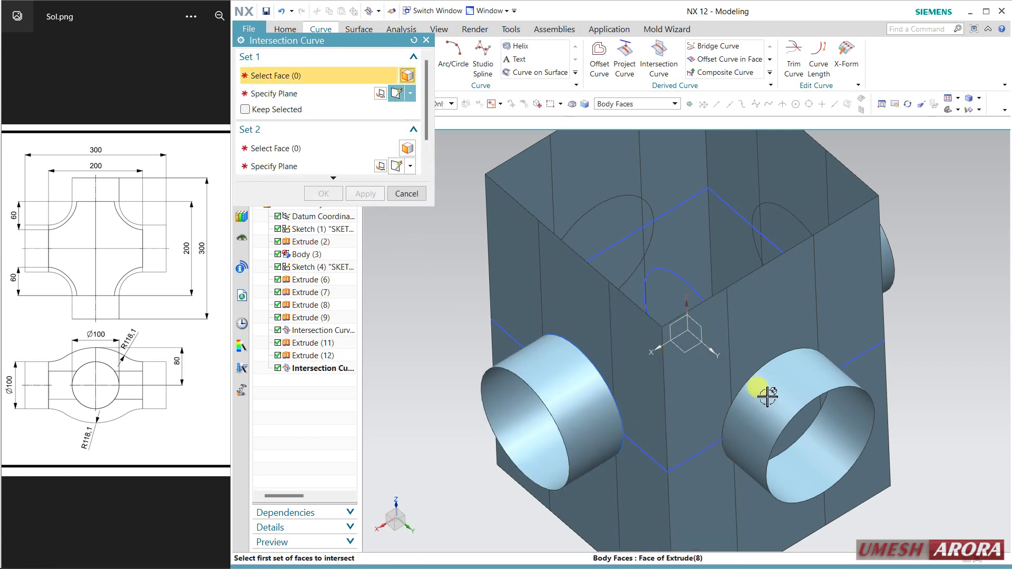
Step: Create an intersection curve between only the Y-side face of the front corner sheet, picked as a single face, and the cylinder along Y
click(700, 479)
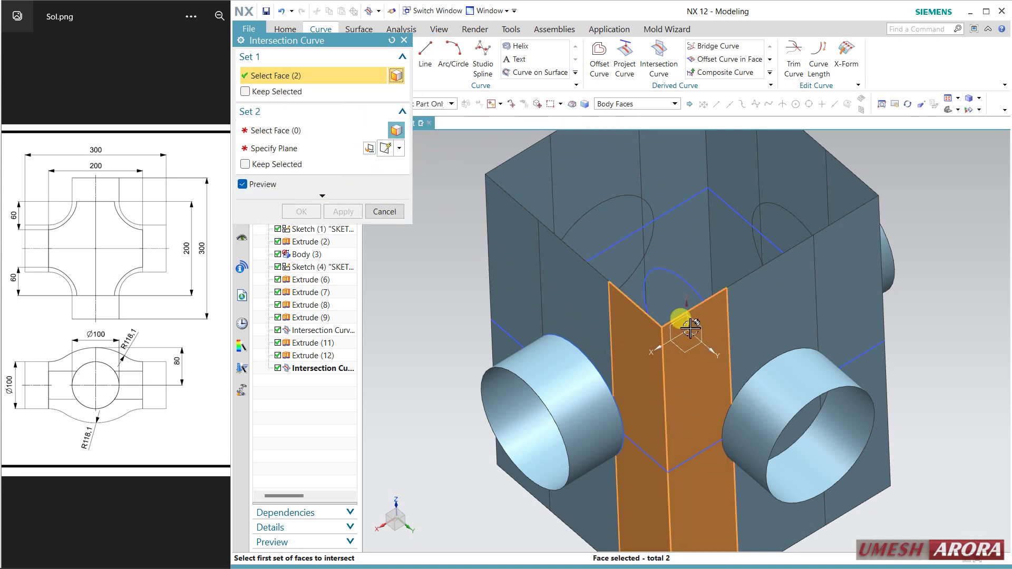
shift+click(695, 444)
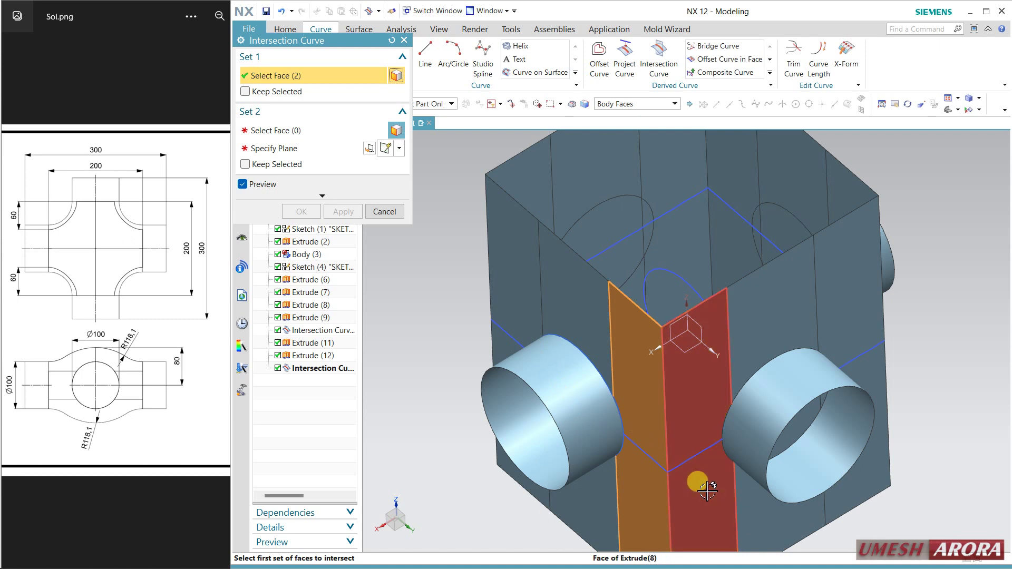
shift+click(665, 354)
click(634, 104)
click(635, 118)
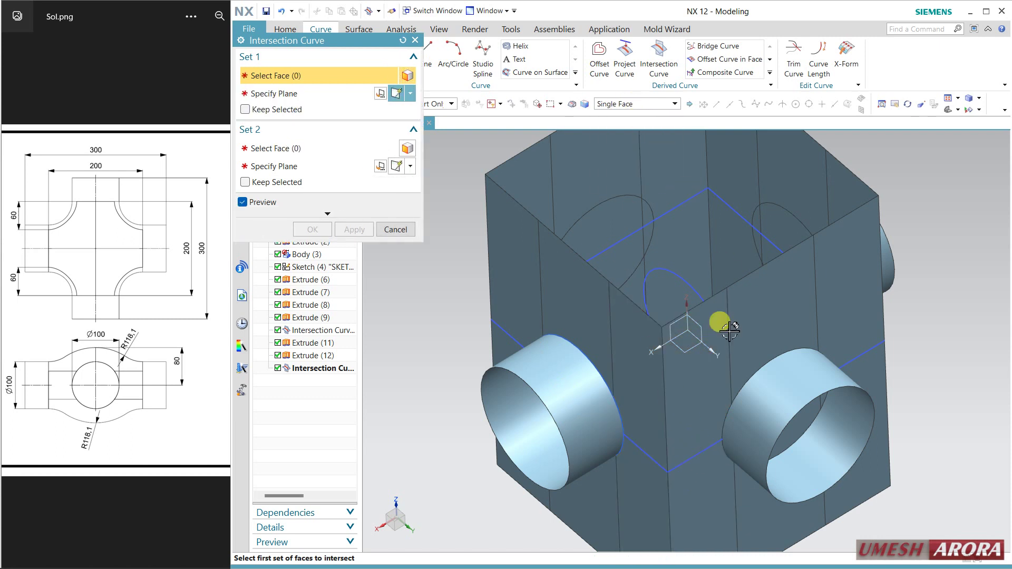
click(709, 379)
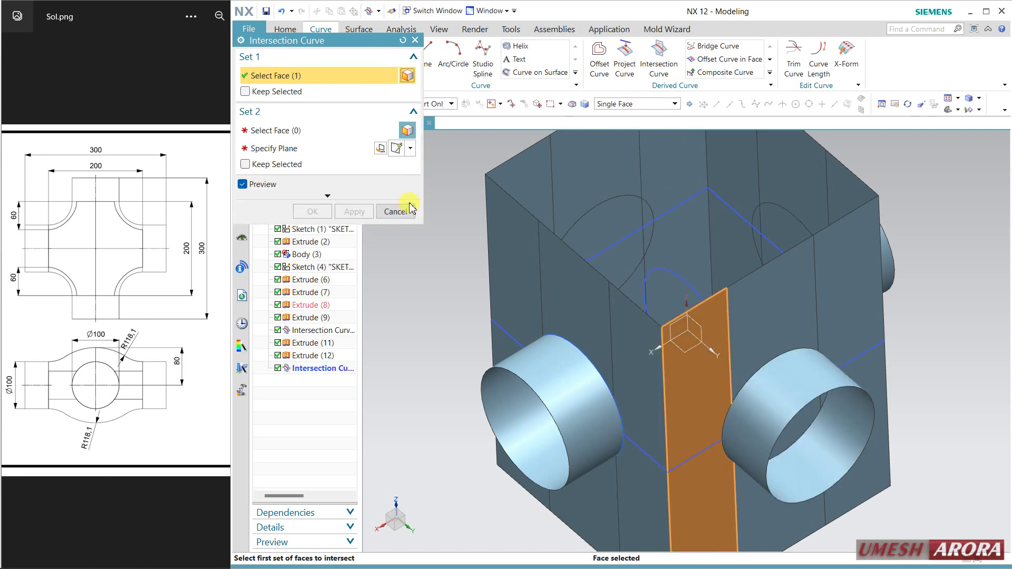
click(309, 130)
click(760, 401)
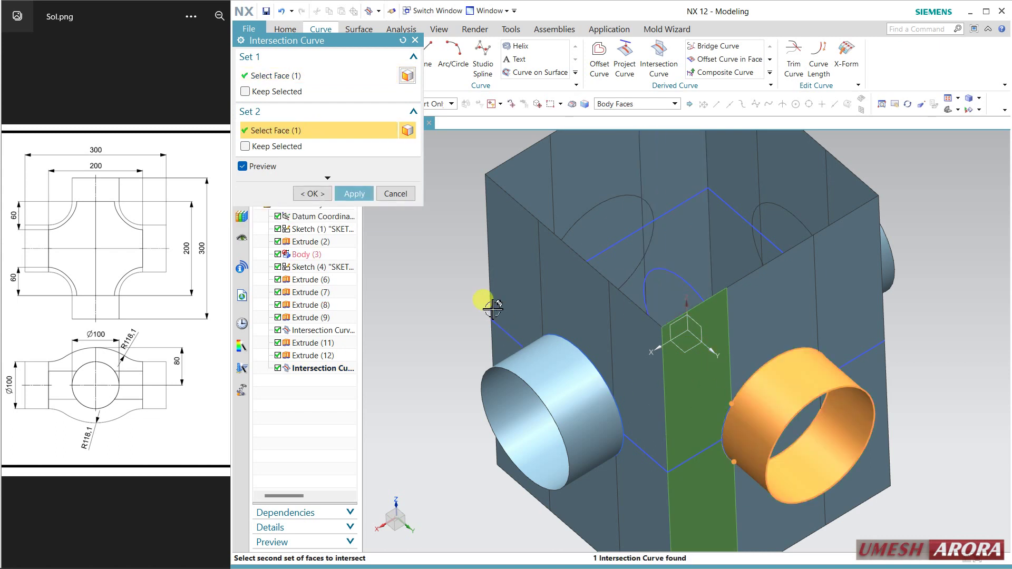
click(355, 194)
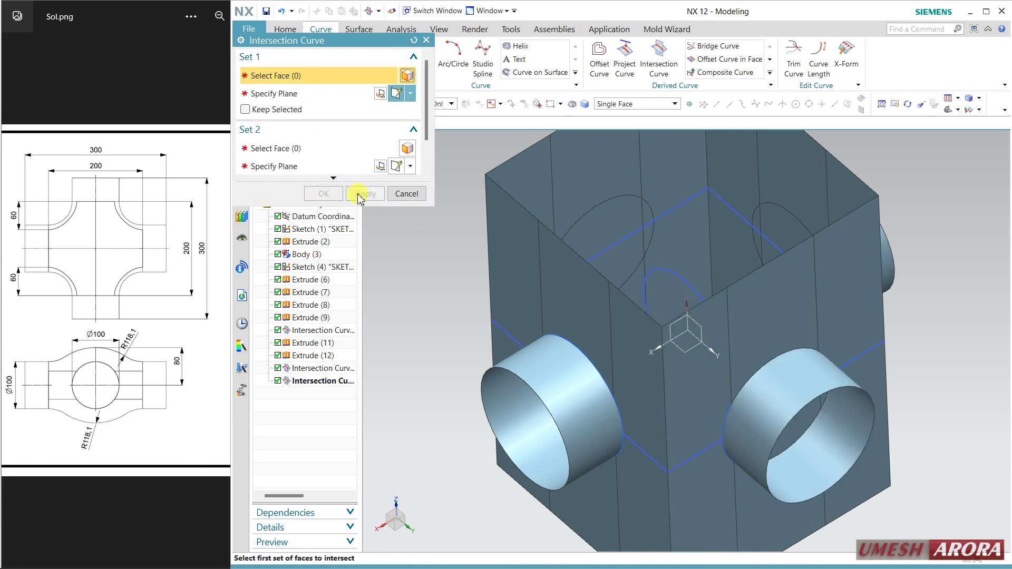
click(406, 194)
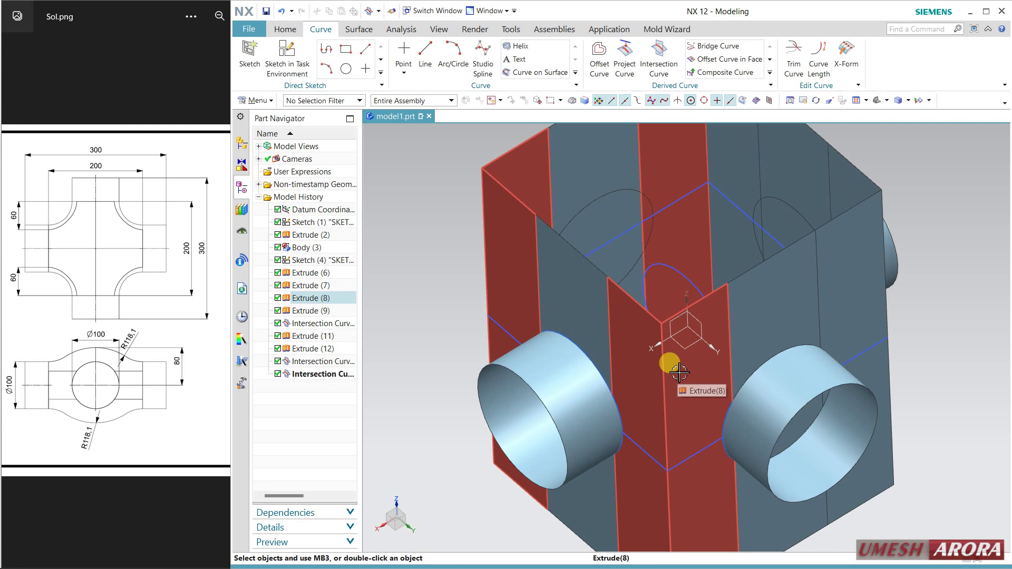
Step: Hide the corner sheets, the middle sheets of the square and the square sketch
click(680, 372)
key(ctrl+b)
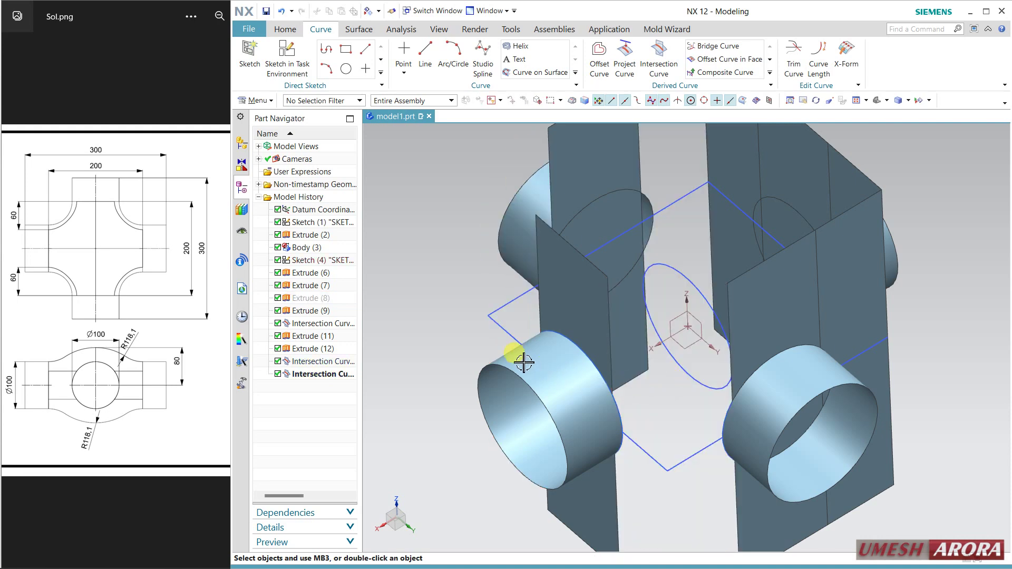
middle_drag(669, 428, 615, 501)
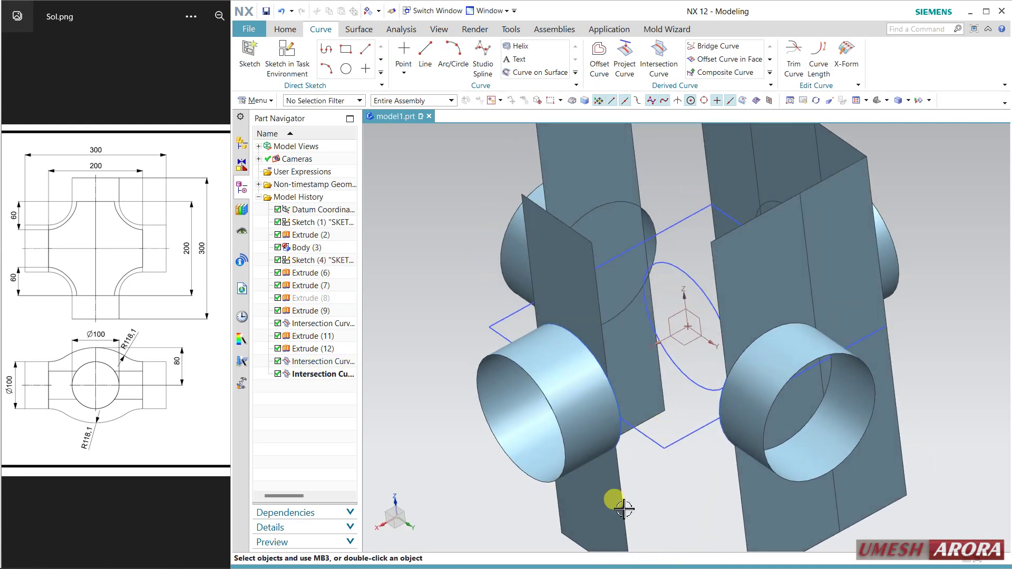
click(618, 492)
key(ctrl+b)
click(688, 438)
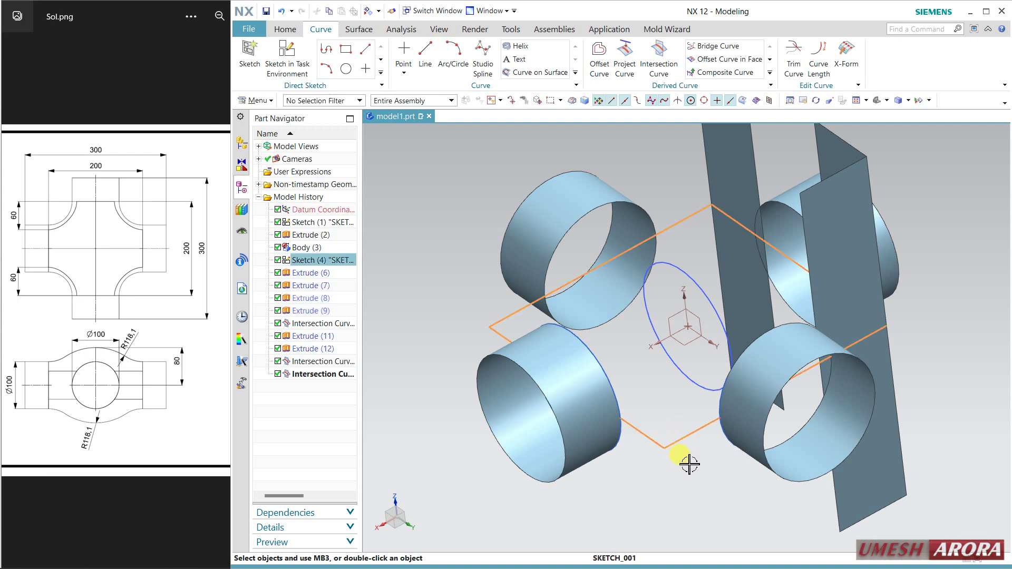
key(ctrl+b)
middle_drag(617, 320, 605, 302)
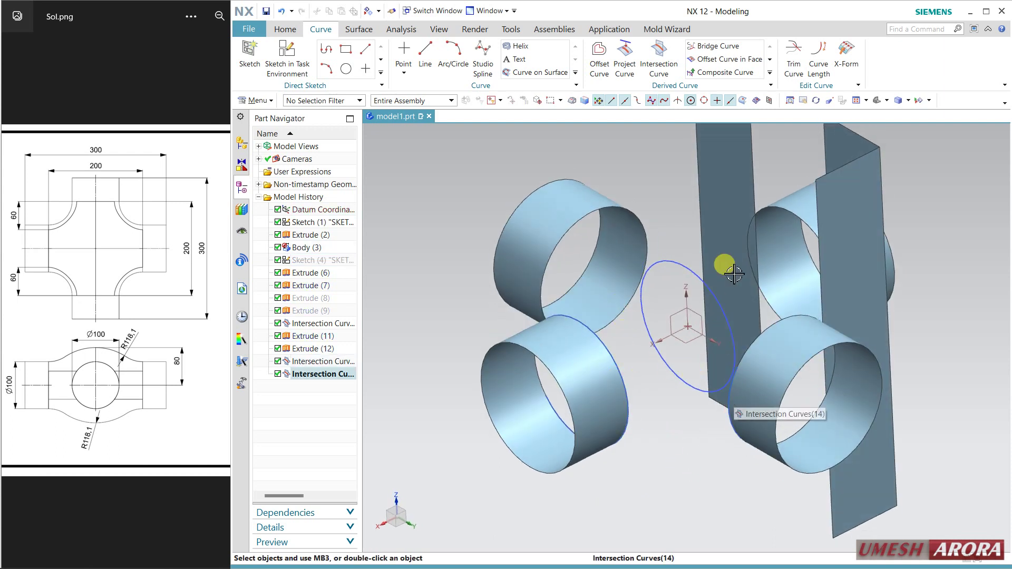
Step: Start a Through Curves surface using the facing intersection arcs on the X-side and Y-side cylinders as its two sections
click(296, 30)
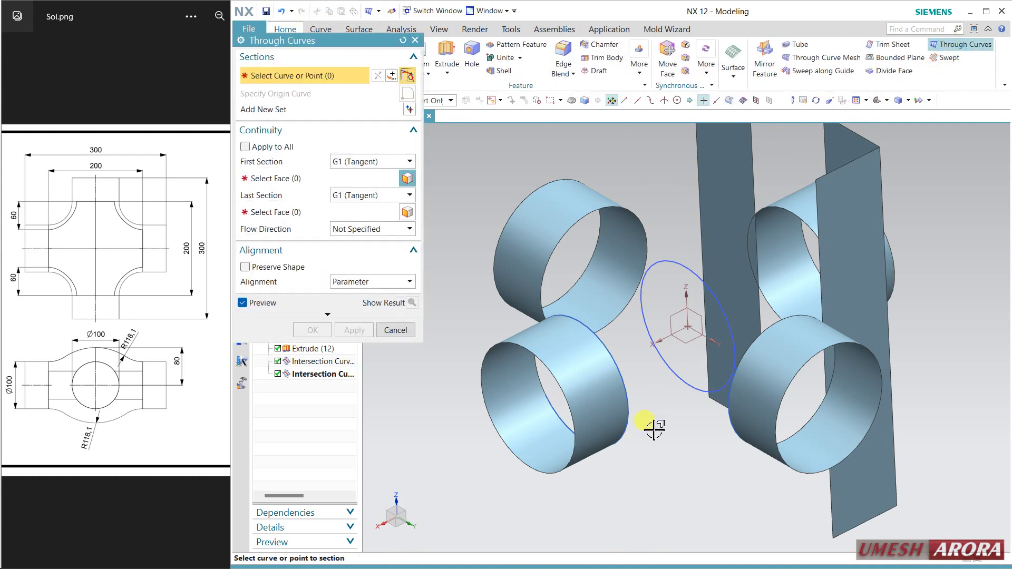
click(624, 371)
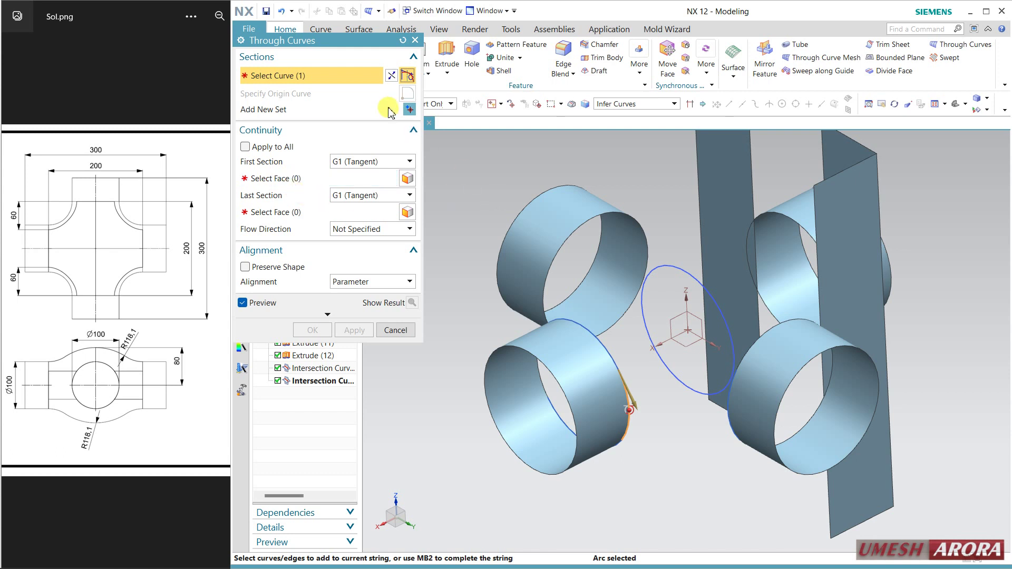
click(410, 112)
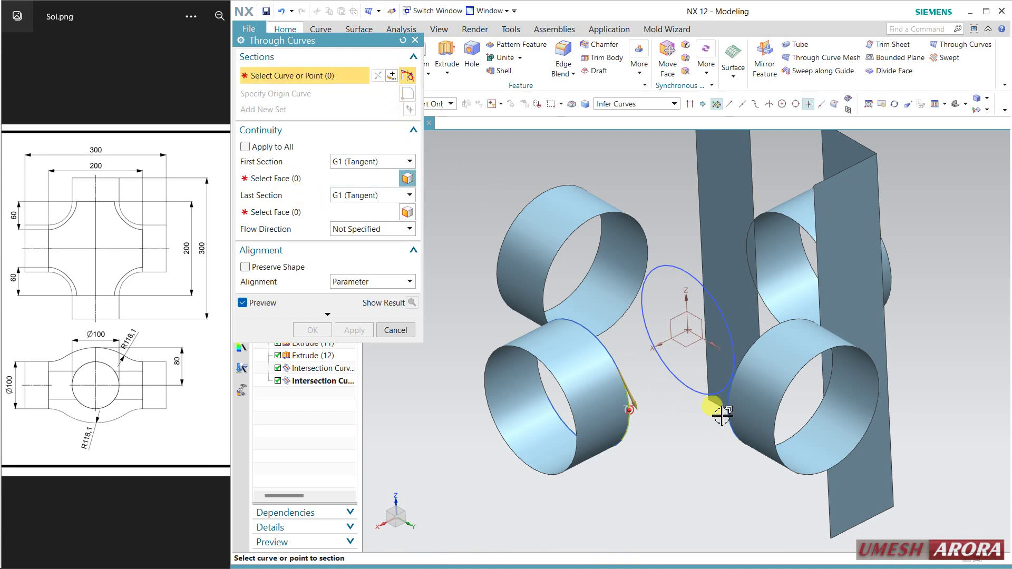
click(736, 383)
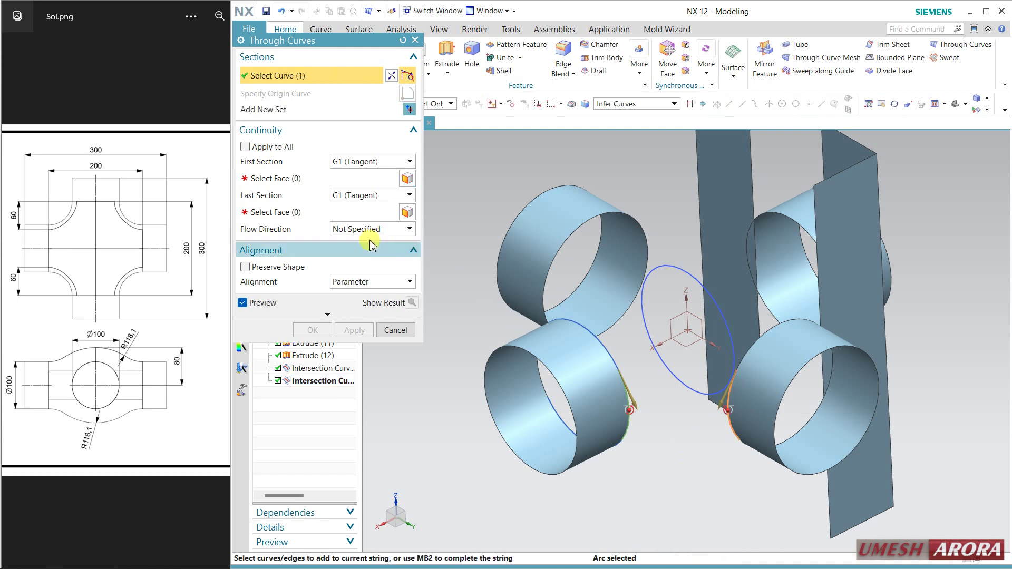
Step: Try G0 (Position) continuity for both the first and last sections of the surface
click(369, 161)
click(360, 173)
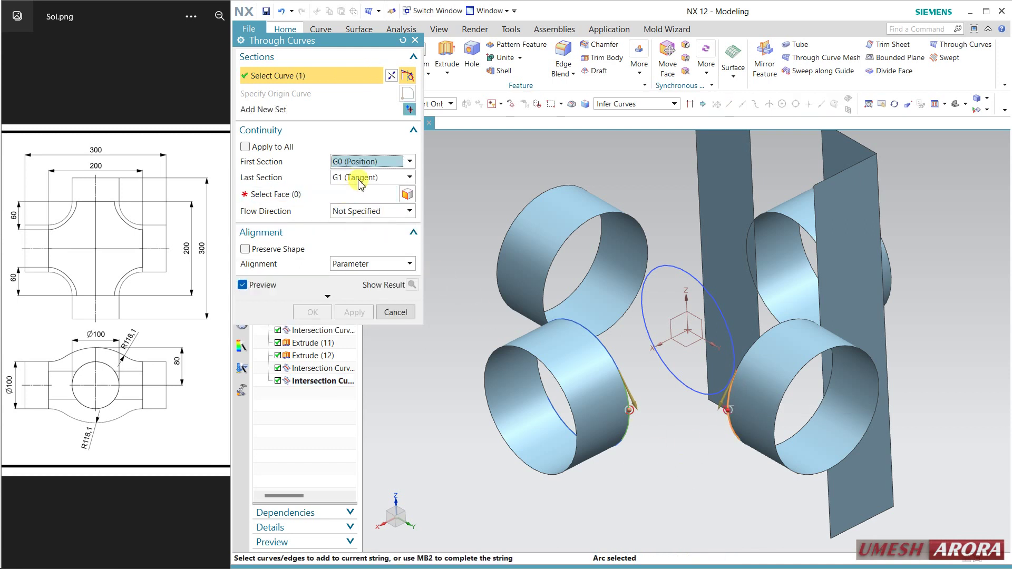
click(359, 179)
click(359, 188)
mouse_move(684, 476)
middle_down()
mouse_move(677, 517)
mouse_move(670, 481)
middle_up()
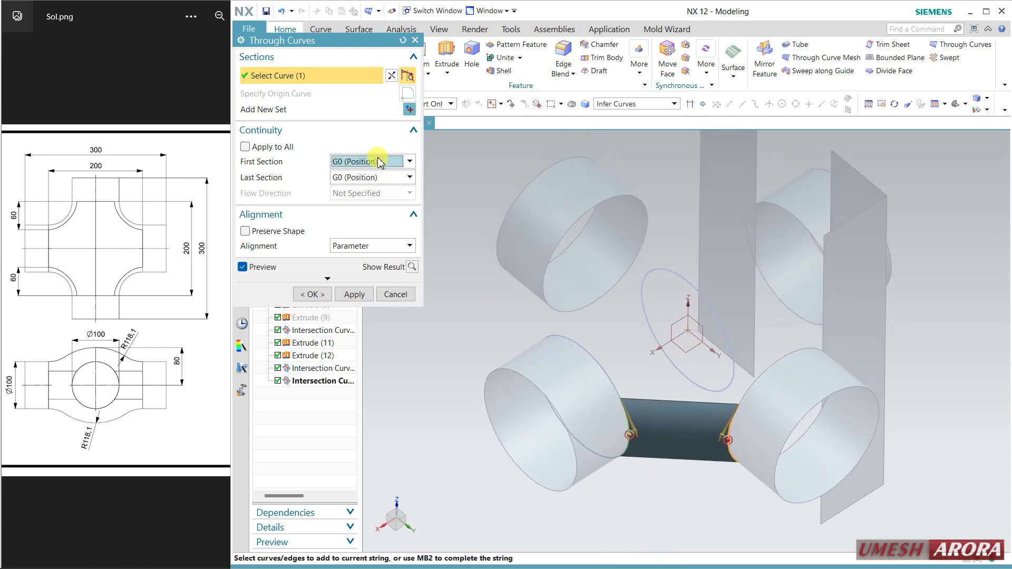
Step: Set the first section to G1 (Tangent) with the X-side cylinder face and the last section to G1 (Tangent) with the Y-side cylinder face
click(383, 161)
click(358, 184)
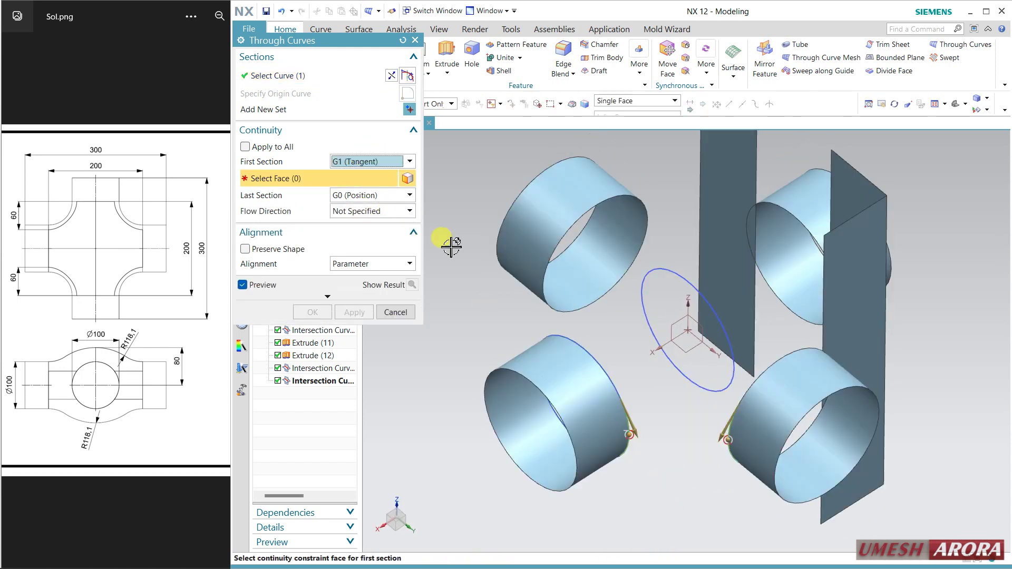
click(580, 409)
click(345, 199)
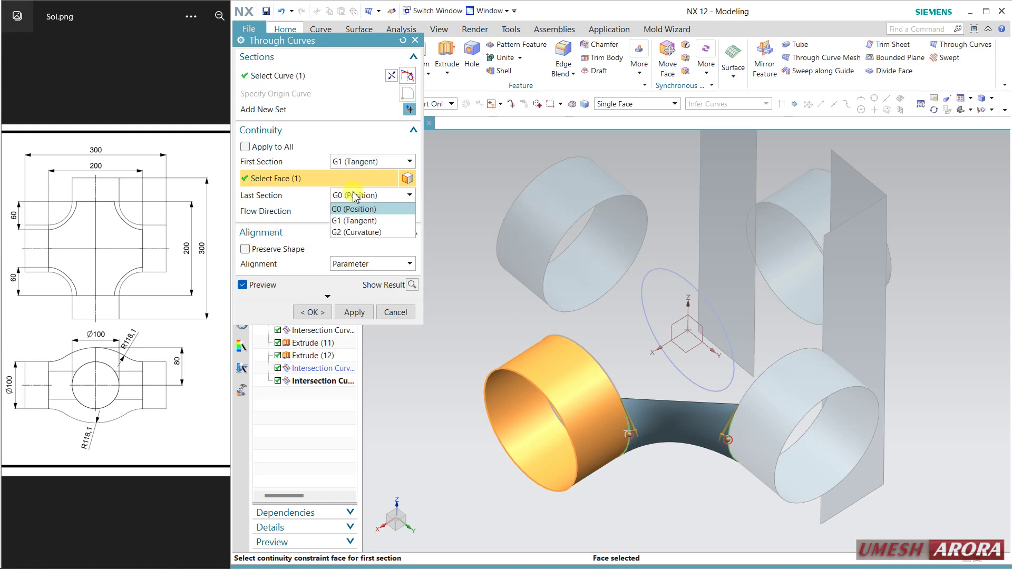
click(359, 218)
click(753, 447)
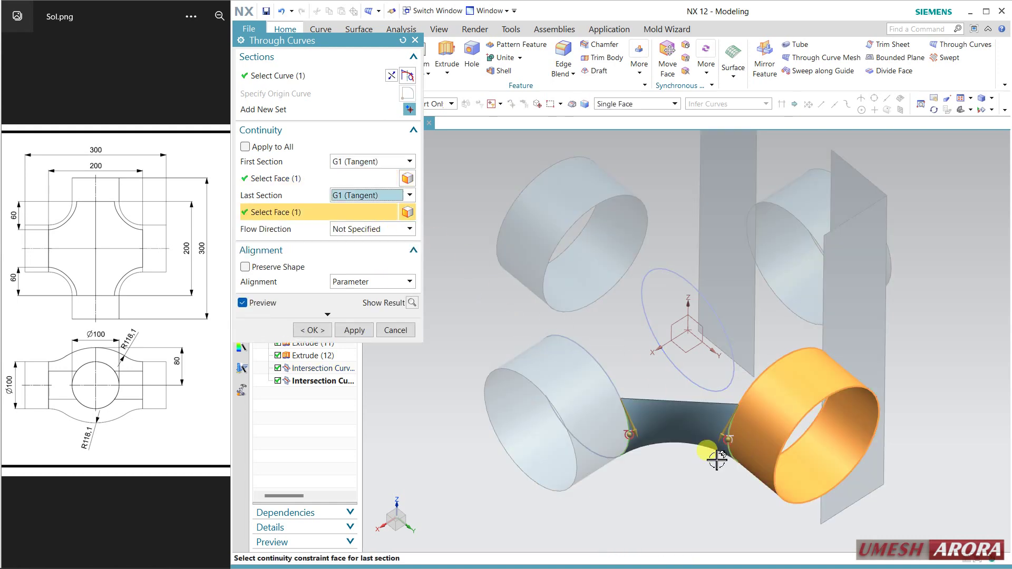
middle_drag(628, 365, 605, 351)
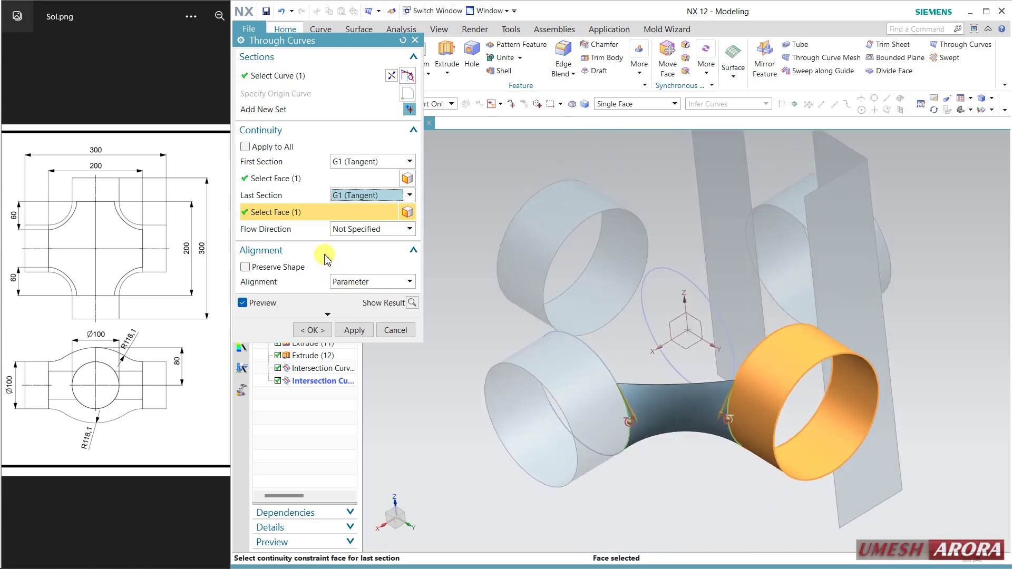
Step: Set the flow direction to Isoparametric and create the Through Curves surface
click(352, 232)
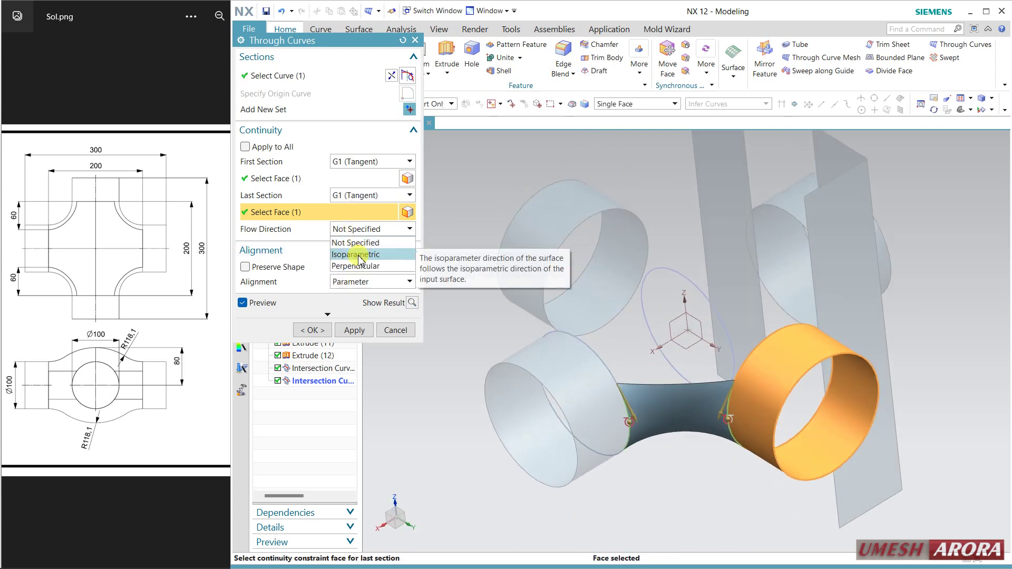
click(360, 252)
click(357, 331)
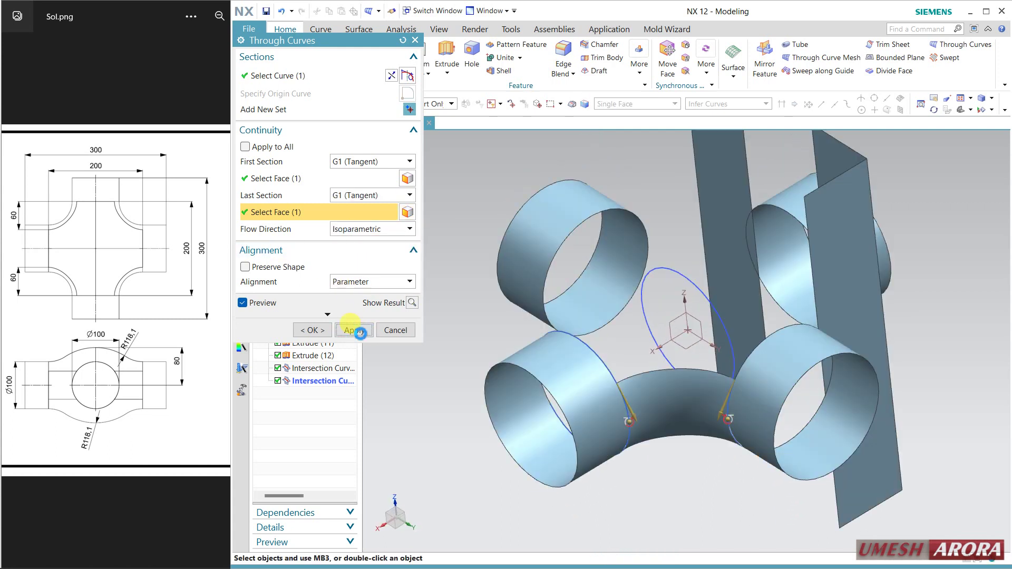
click(405, 332)
Step: Show the hidden sheets of Extrude (9) and Extrude (8) again
middle_drag(583, 448, 644, 437)
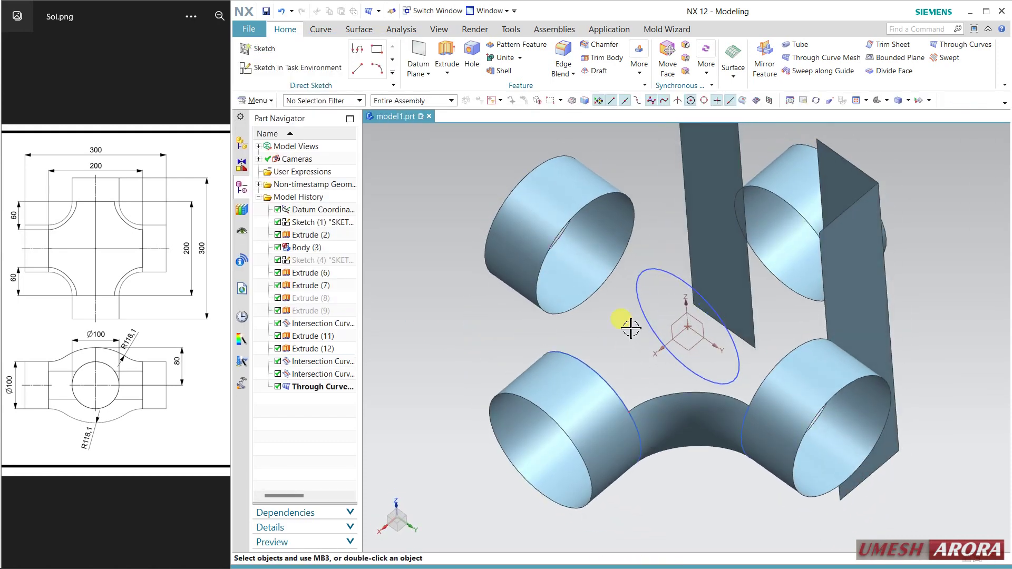
middle_drag(881, 358, 816, 396)
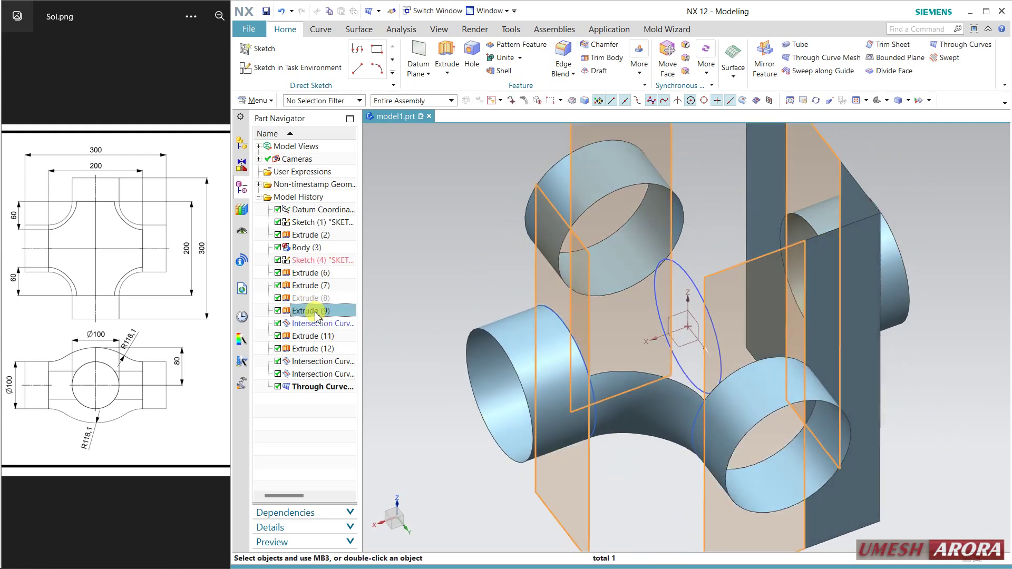
right_click(315, 312)
click(348, 35)
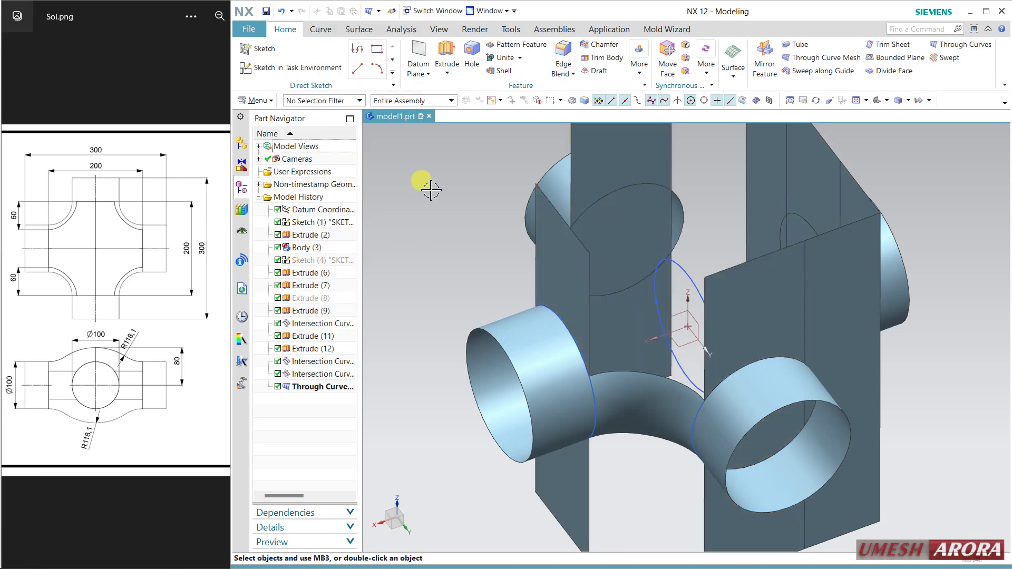
middle_drag(459, 314, 475, 284)
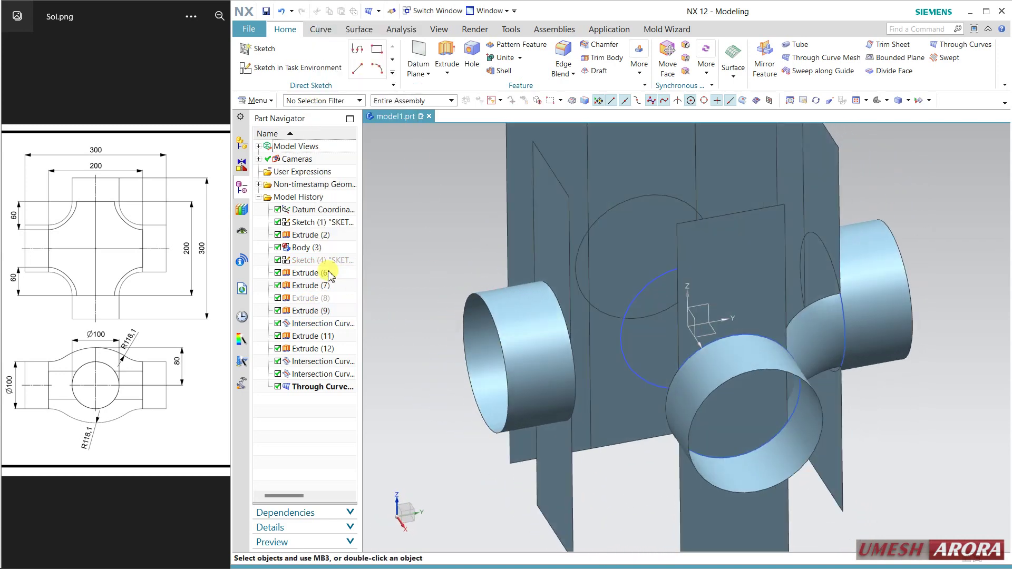
right_click(309, 298)
click(337, 20)
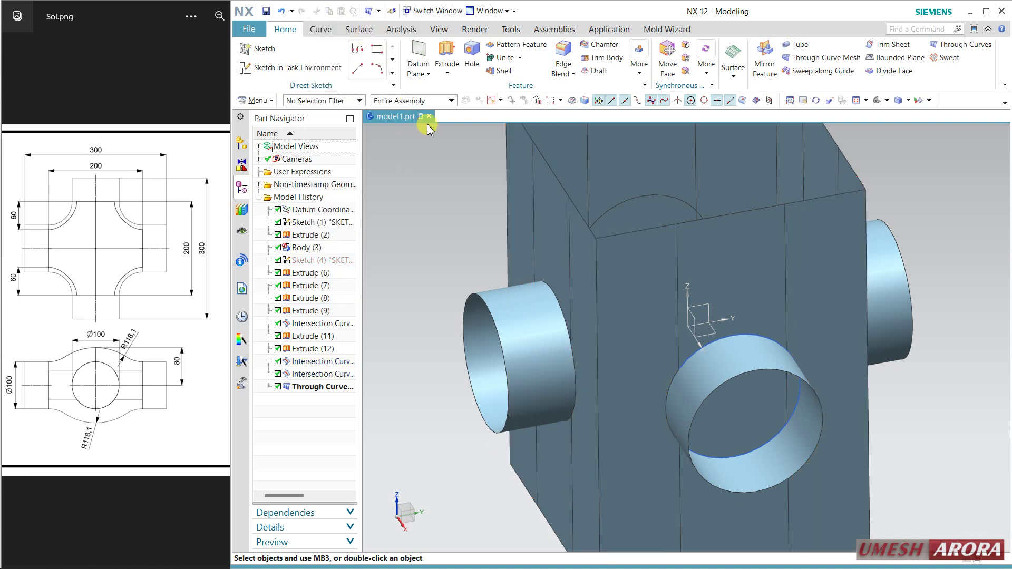
Step: Create an intersection curve between the positive-X cylinder and both faces of the corner sheet on its negative-Y side
click(322, 29)
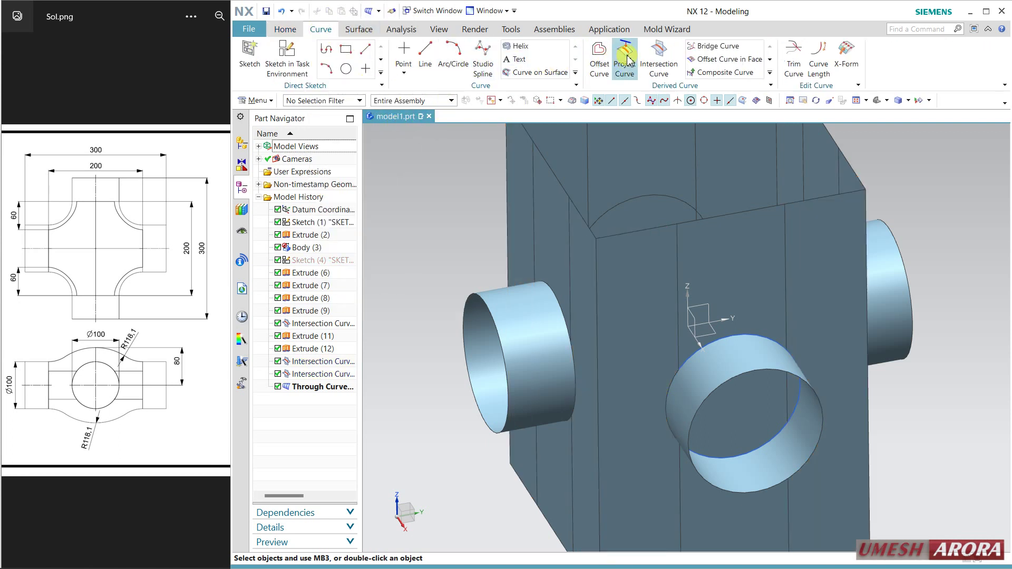
click(659, 55)
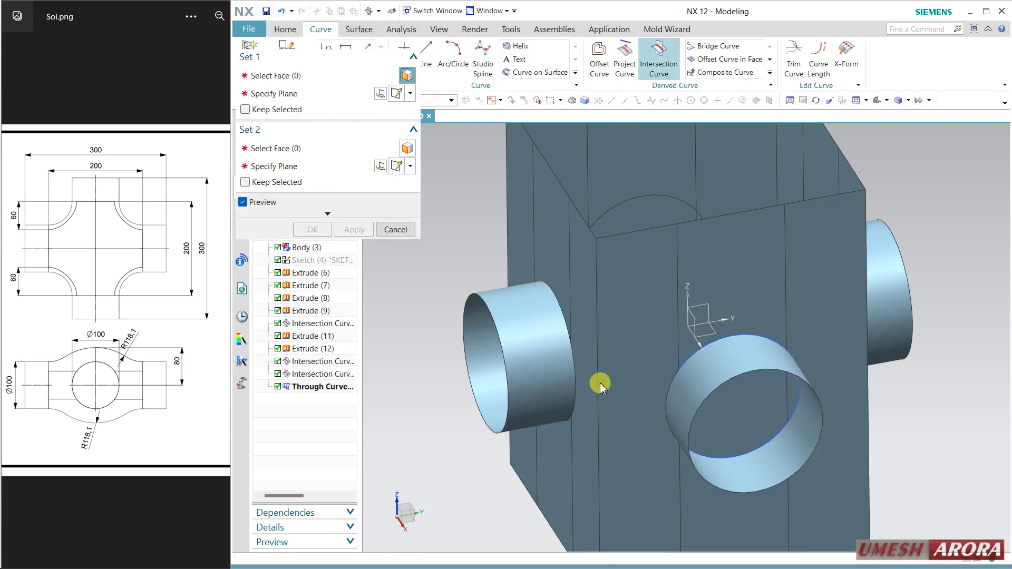
click(689, 416)
middle_click(341, 161)
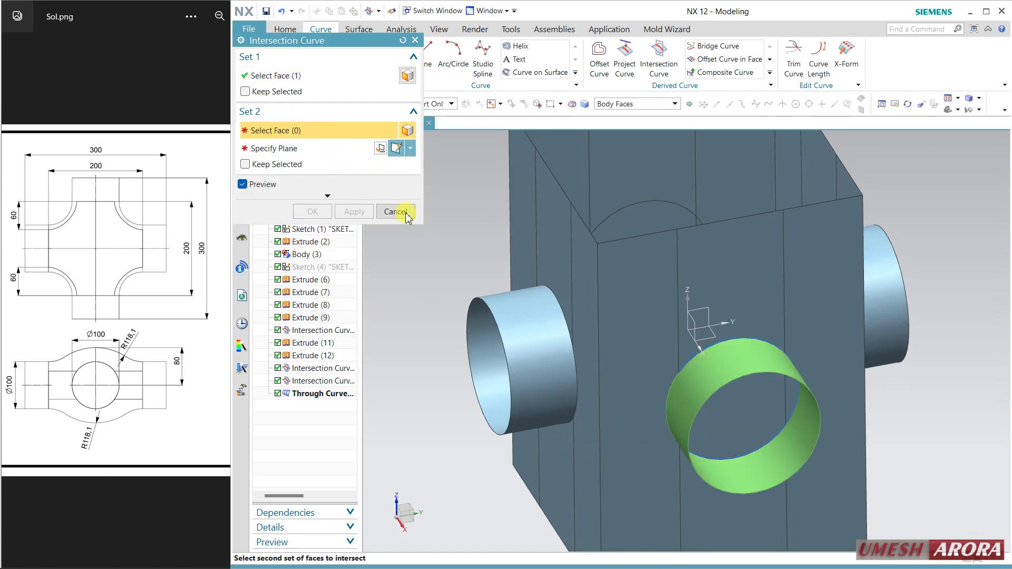
click(626, 435)
click(352, 194)
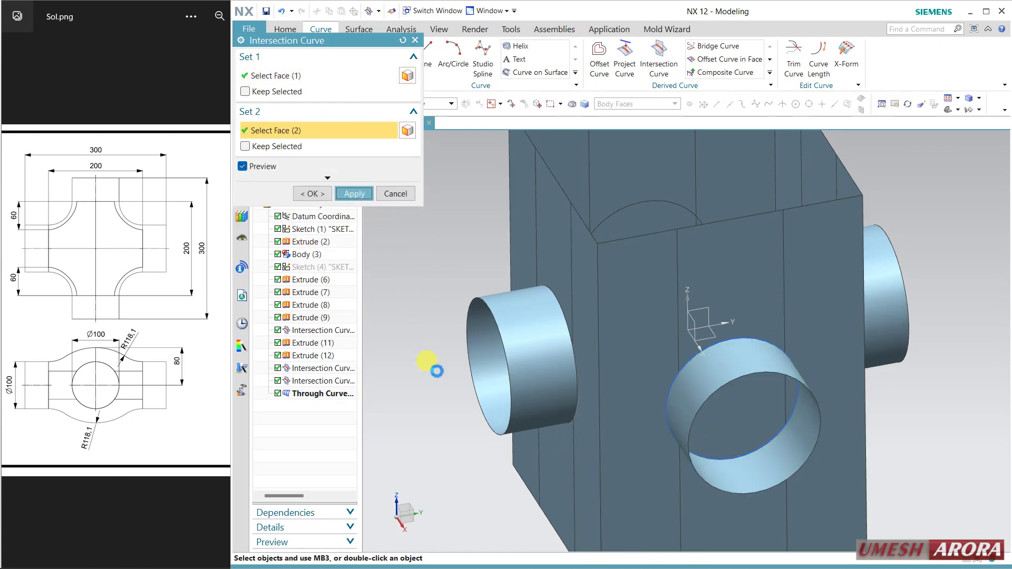
Step: Create an intersection curve between that corner sheet's single negative-Y face and the negative-Y cylinder
middle_drag(564, 433, 606, 369)
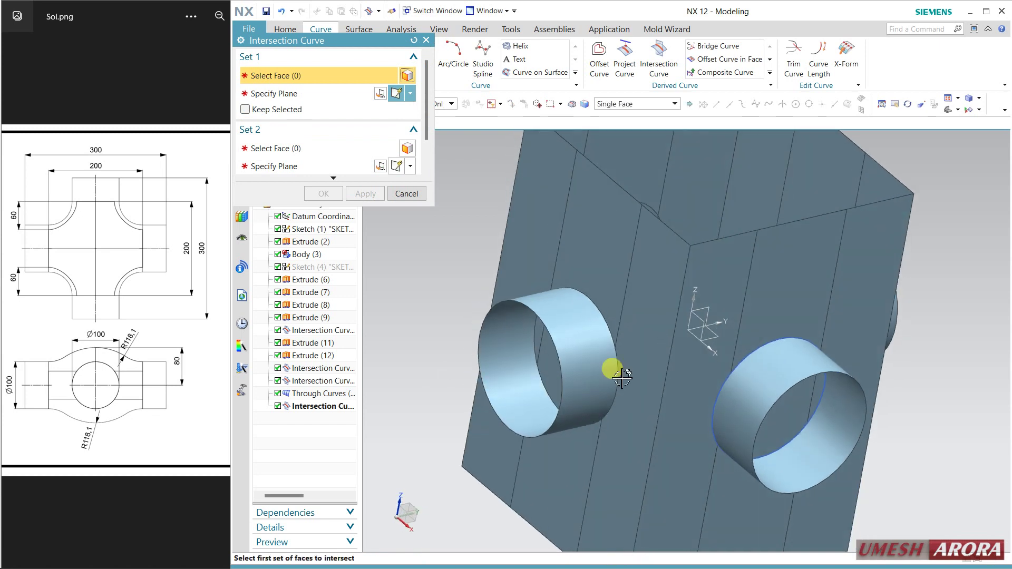
click(614, 323)
middle_click(501, 266)
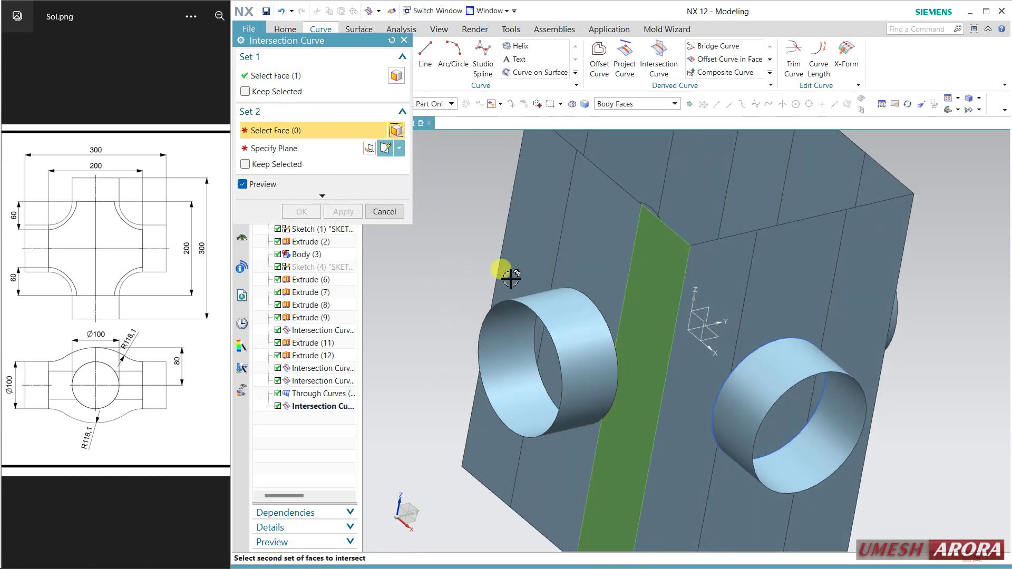
click(583, 343)
click(352, 194)
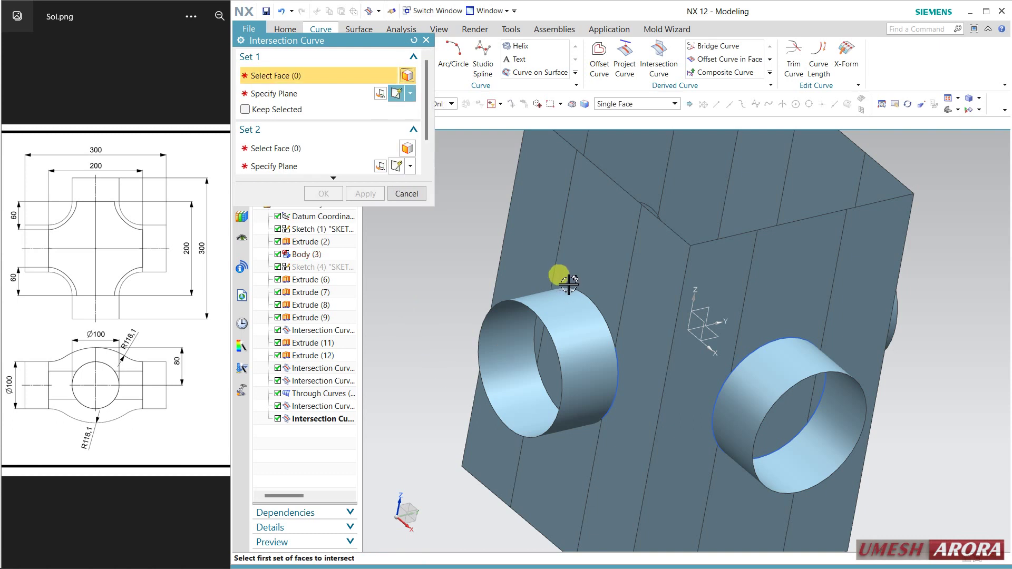
Step: Create separate intersection curves between the negative-Y cylinder and both the middle sheet's face and the corner face on its negative-X side
click(570, 268)
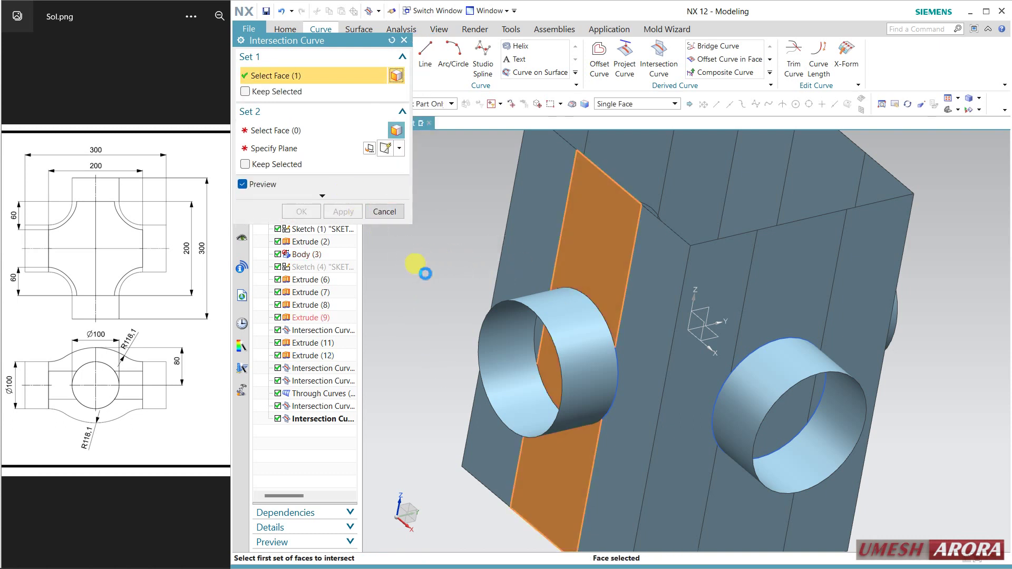
middle_click(425, 274)
click(574, 339)
click(354, 194)
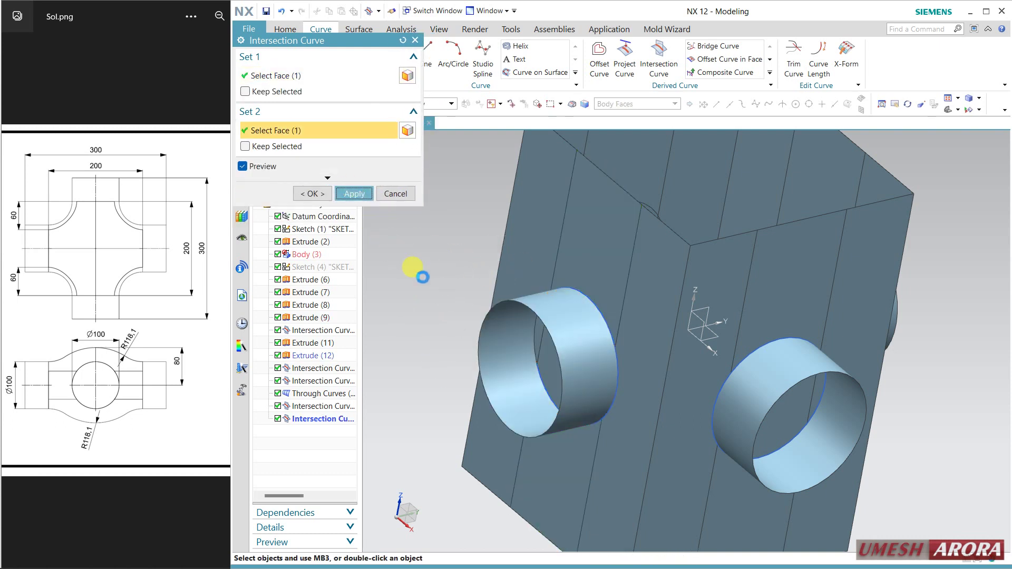
click(503, 253)
middle_click(460, 283)
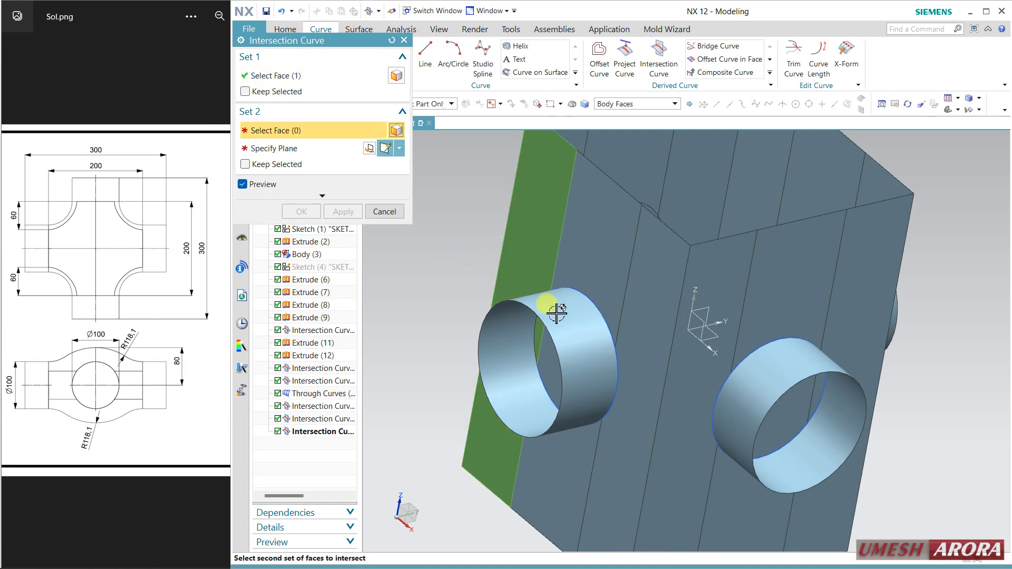
click(551, 311)
click(354, 194)
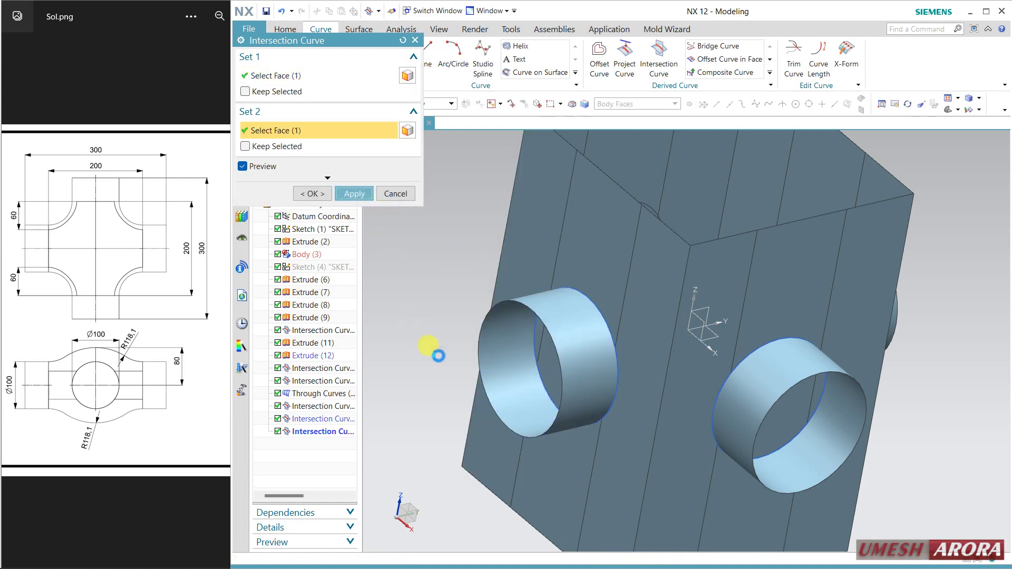
Step: Create an intersection curve between the negative-X cylinder and the adjacent corner sheet face on its negative-Y side
middle_drag(438, 356, 609, 367)
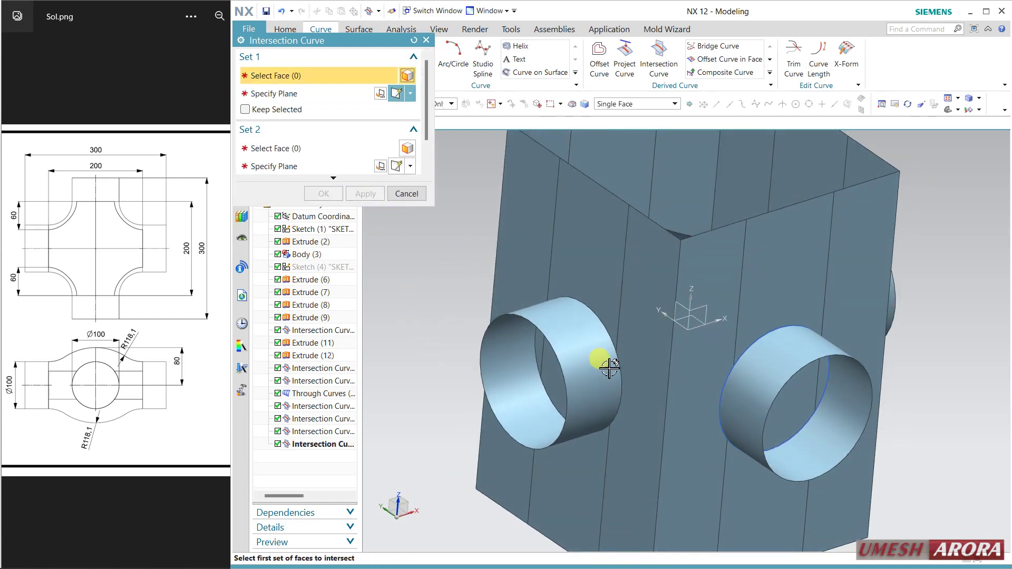
click(630, 350)
middle_click(429, 293)
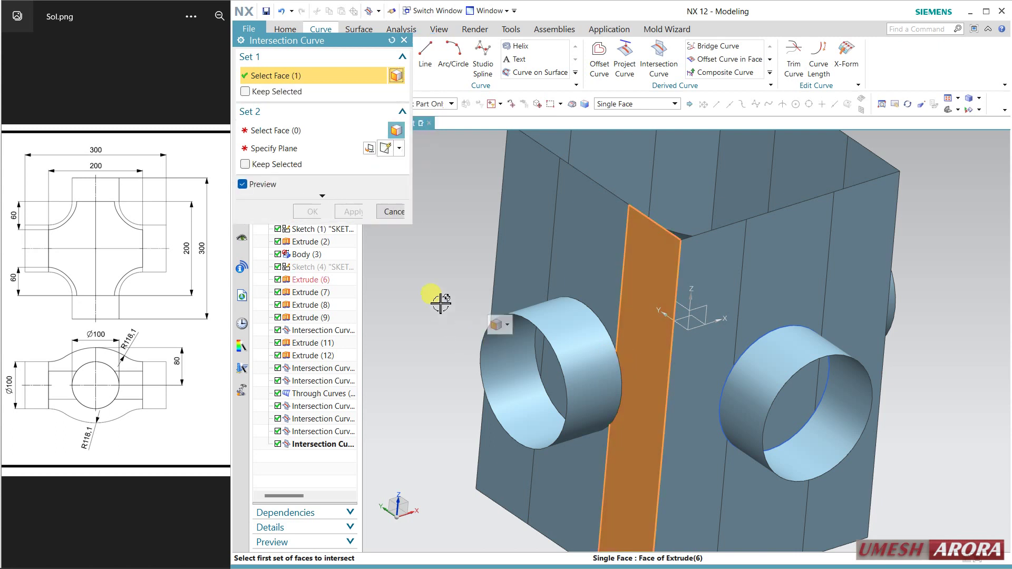
click(552, 308)
click(364, 197)
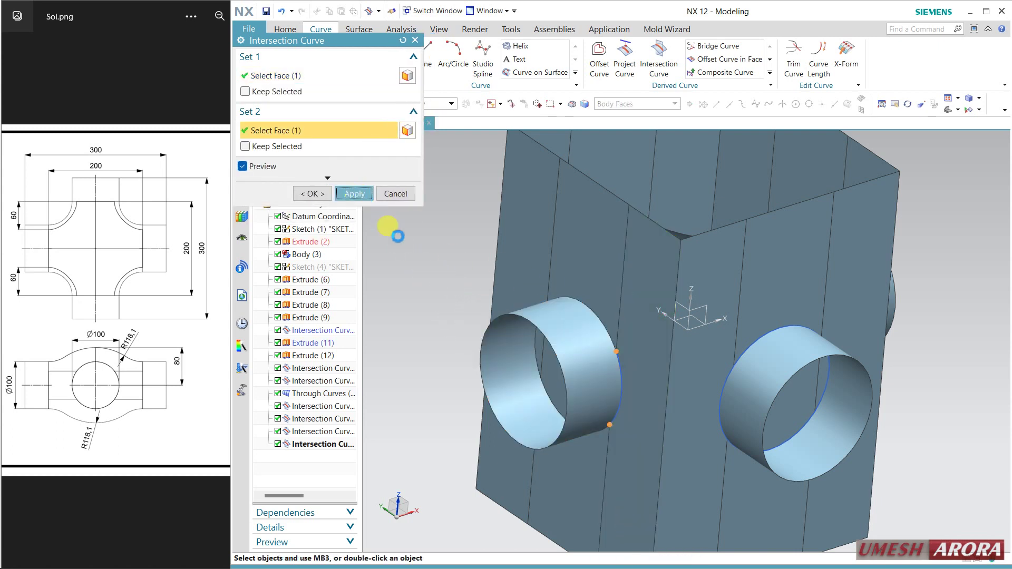
Step: Create separate intersection curves between the negative-X cylinder and both the middle sheet's face and the corner face on its positive-Y side
click(606, 264)
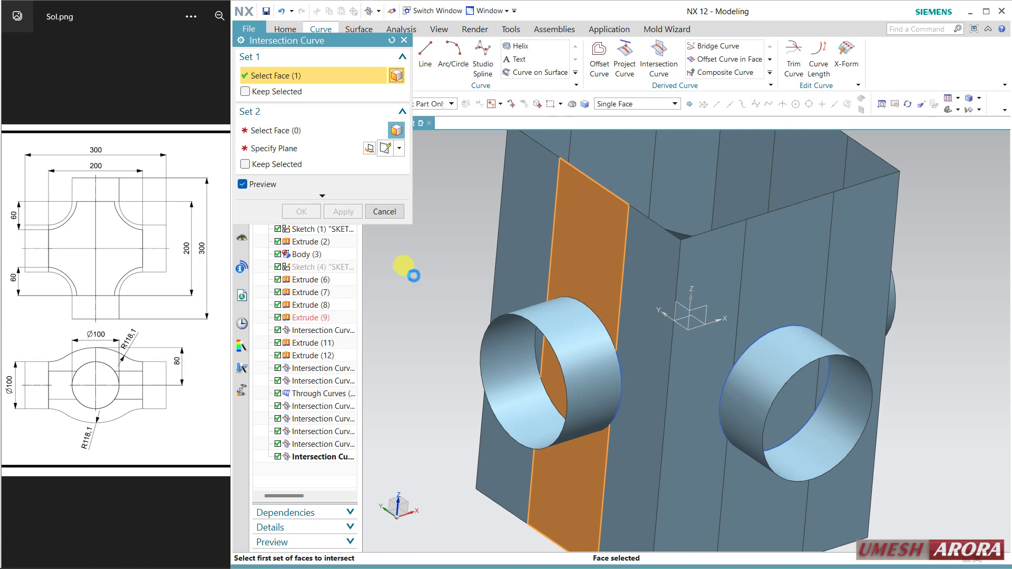
click(565, 328)
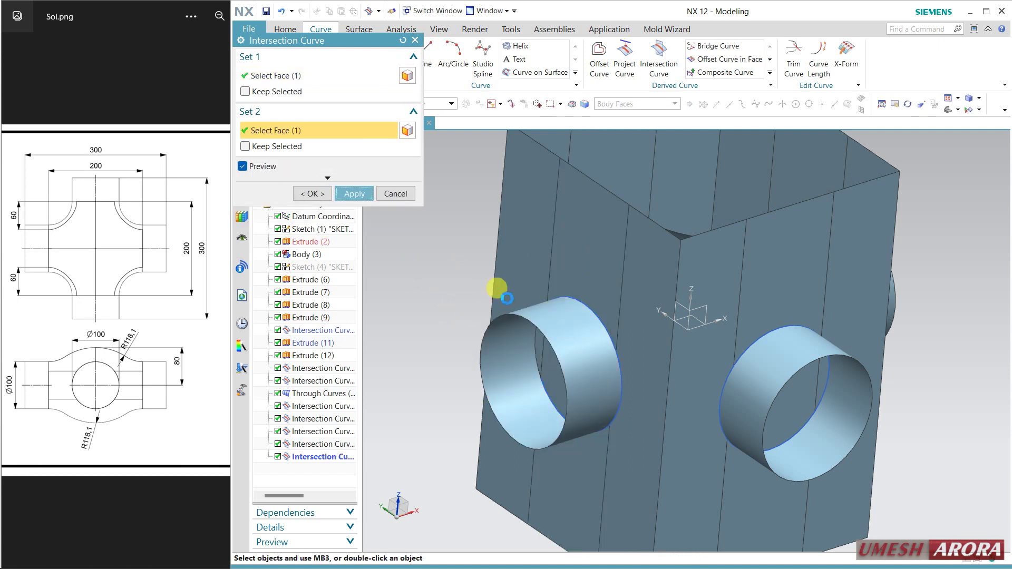
middle_click(506, 298)
click(522, 268)
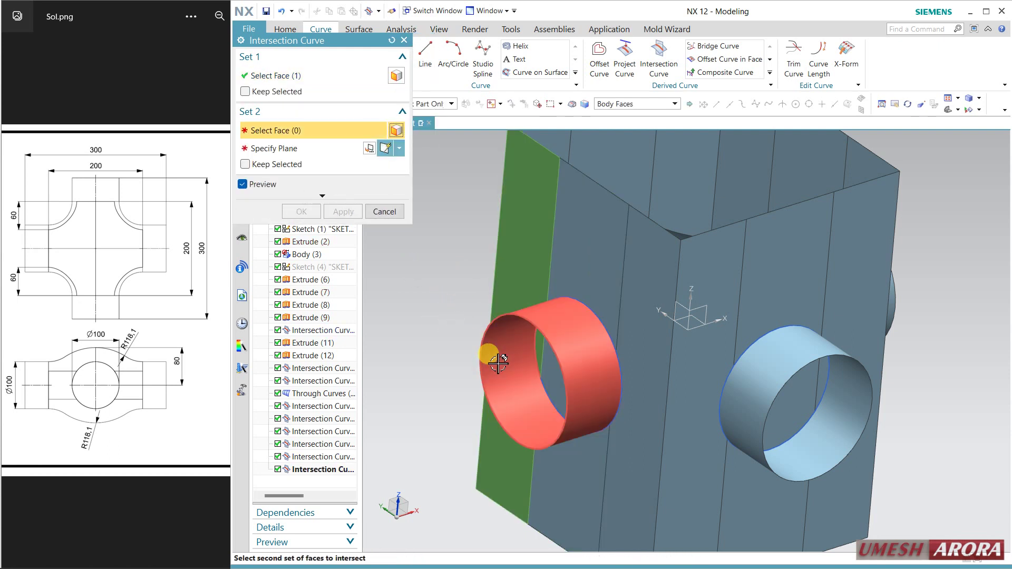
click(498, 363)
middle_click(418, 305)
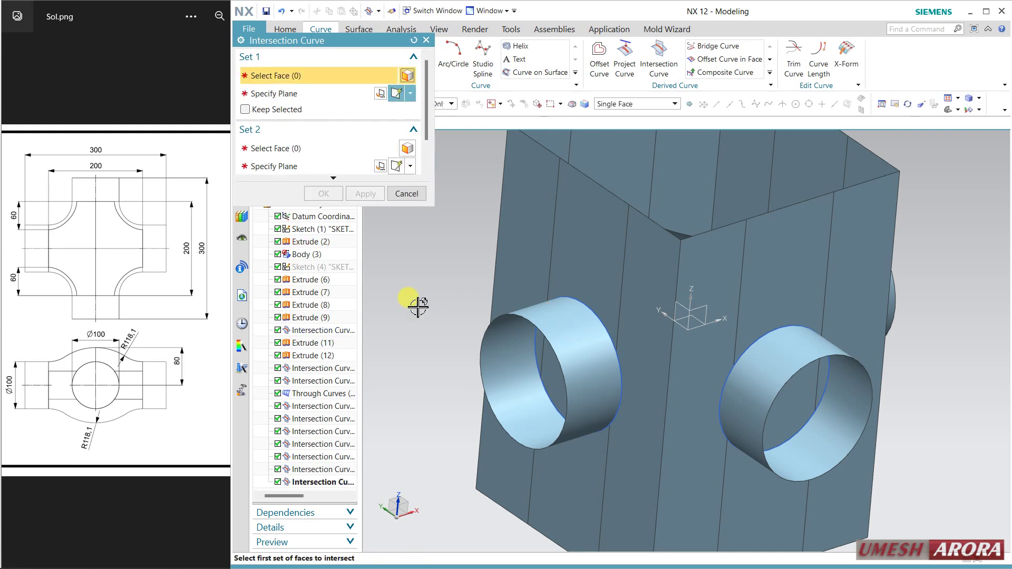
Step: Create separate intersection curves between the positive-Y cylinder and both the corner face on its negative-X side and the middle sheet's face
middle_drag(418, 304, 482, 311)
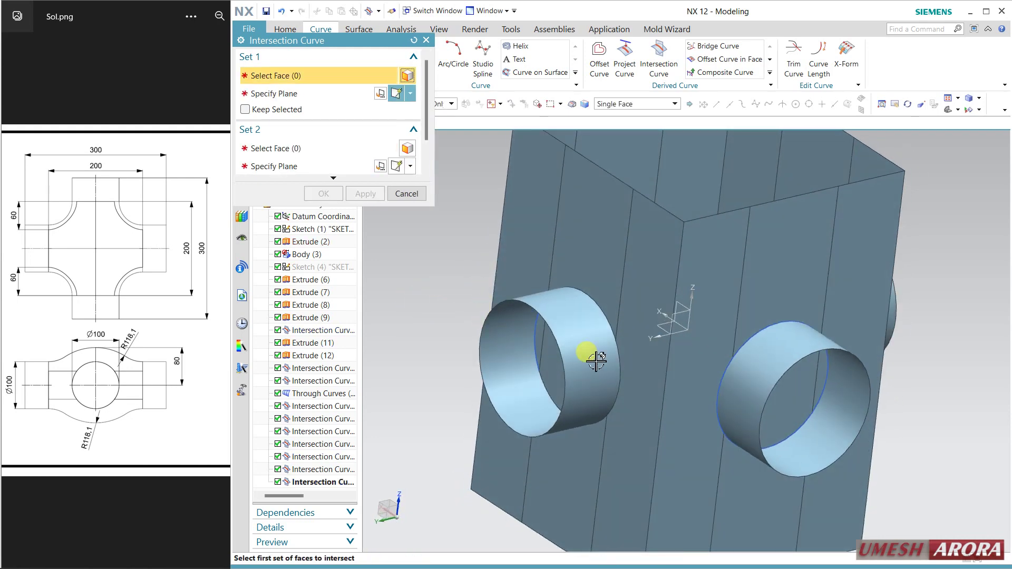
click(632, 356)
click(546, 311)
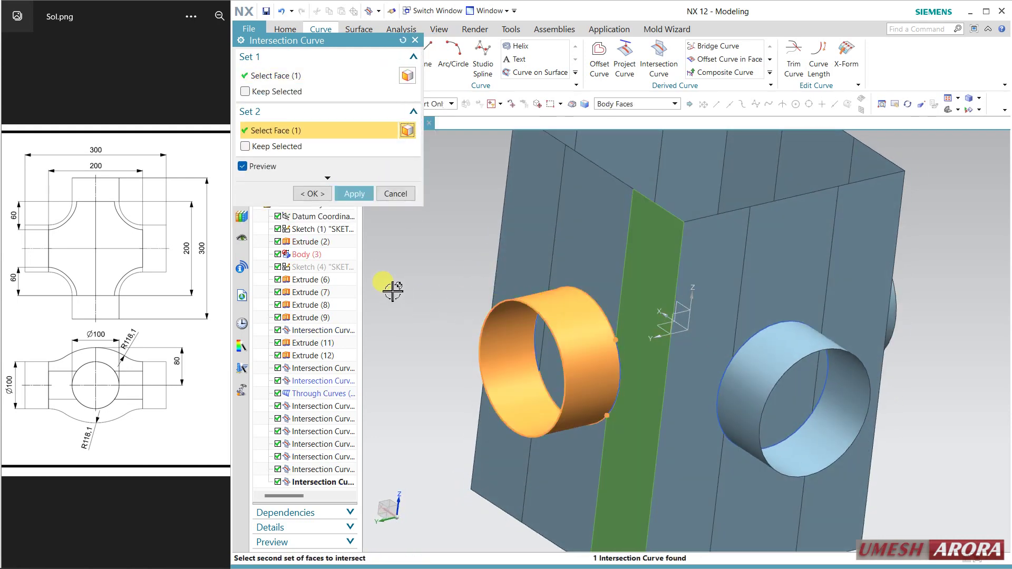
middle_click(553, 267)
click(573, 253)
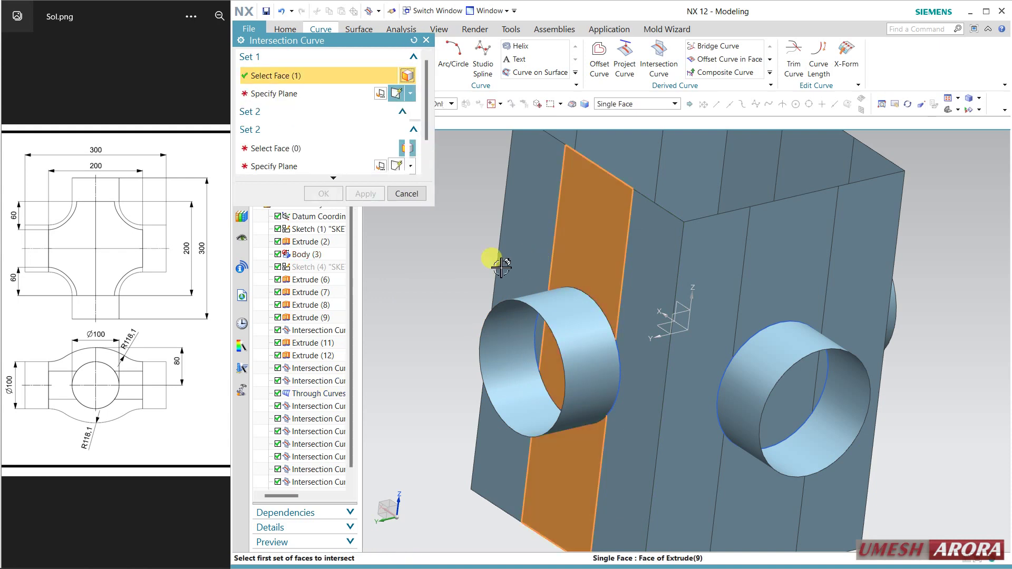
click(569, 311)
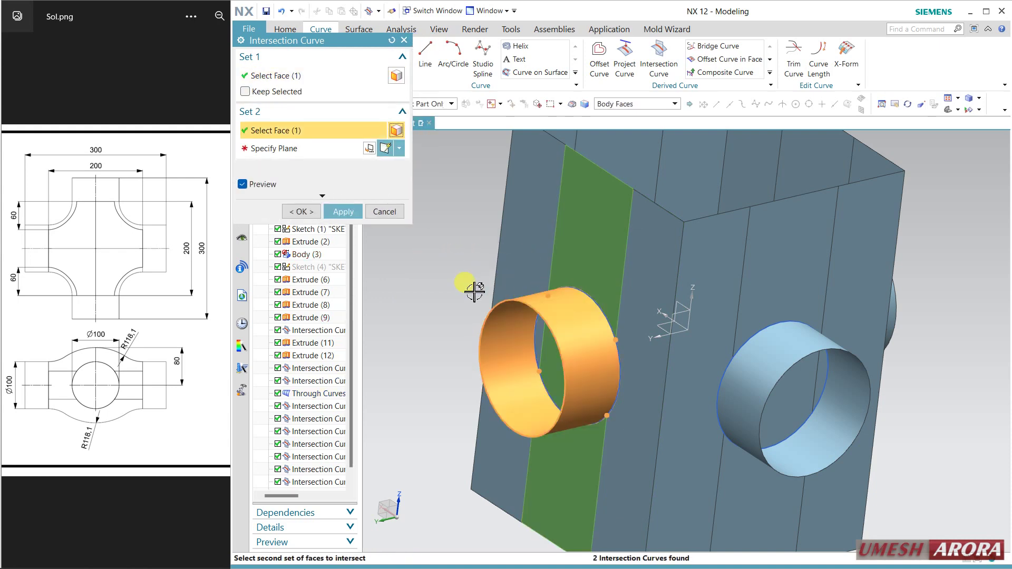
middle_click(439, 285)
middle_drag(508, 334, 452, 350)
click(397, 195)
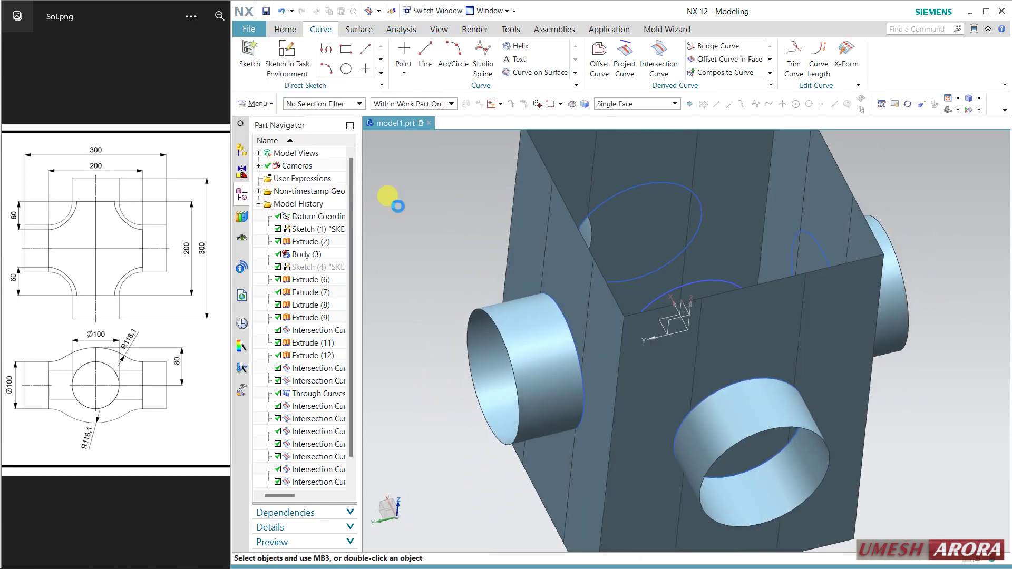
Step: Hide the sheets Extrude (6), (7), (8) and (9) and the circle of Sketch (1)
click(603, 418)
key(ctrl+b)
click(787, 315)
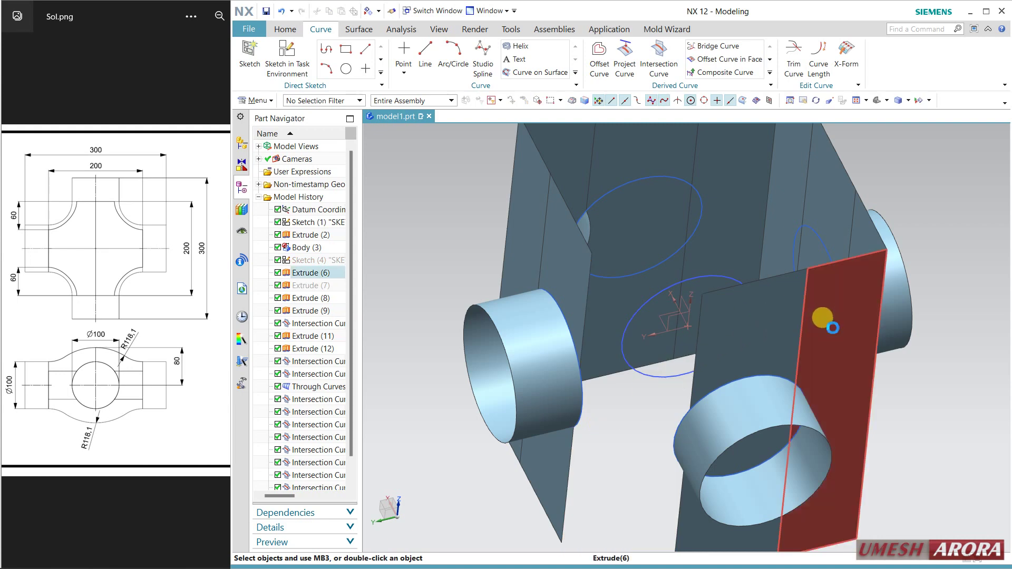
key(ctrl+b)
click(796, 179)
key(ctrl+b)
click(810, 173)
key(ctrl+b)
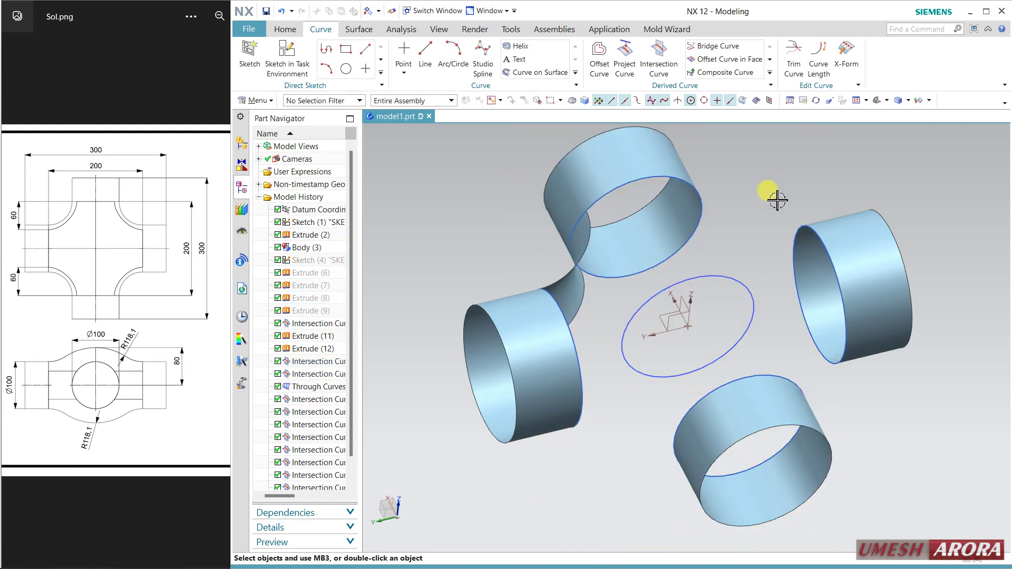
middle_drag(694, 357, 697, 319)
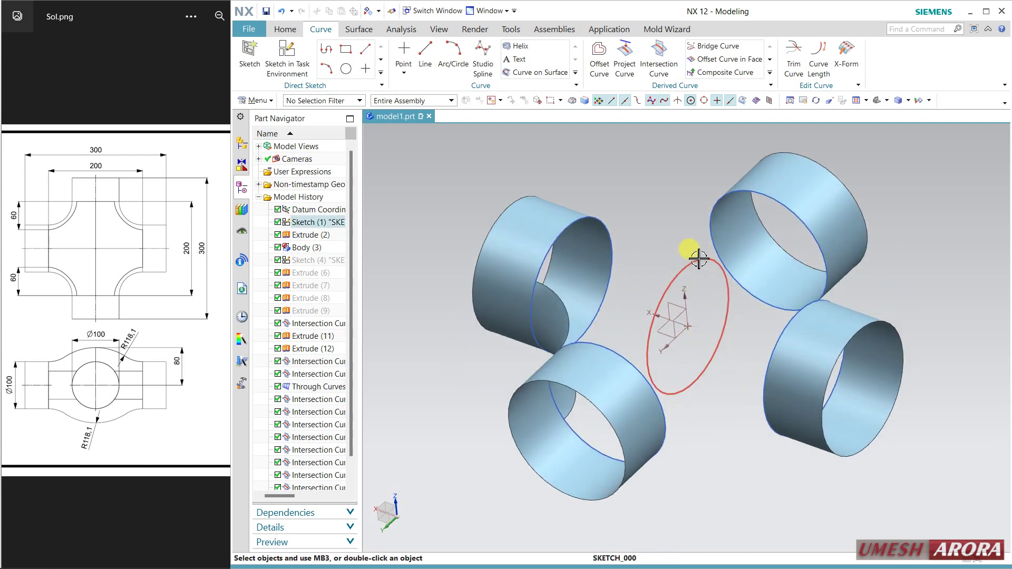
key(ctrl+b)
Step: Define two Through Curves sections with the Single Curve rule from the facing corner arcs on the positive-Y and negative-X cylinders
click(285, 29)
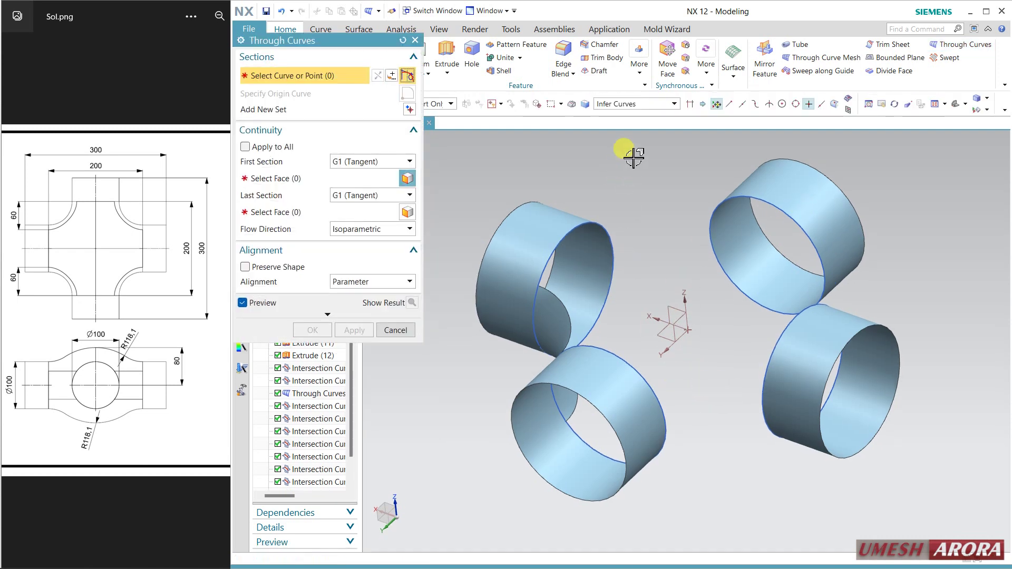
click(649, 106)
click(633, 112)
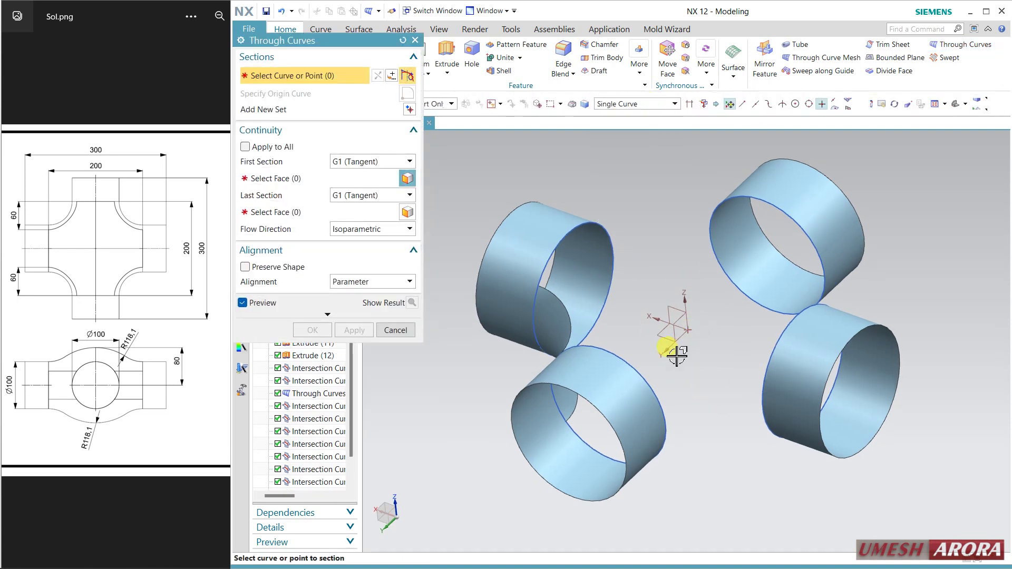
click(654, 386)
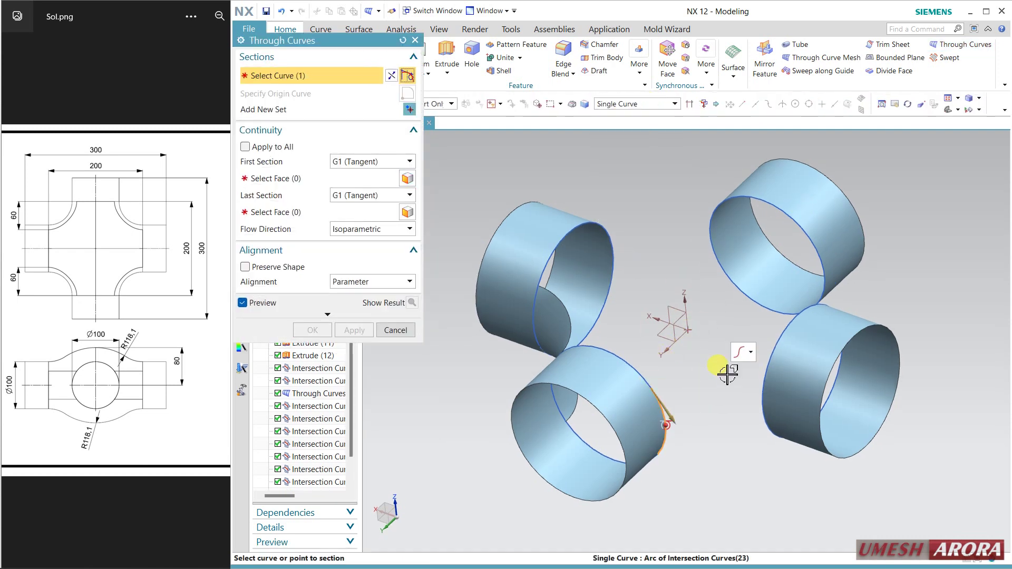
click(410, 109)
click(767, 376)
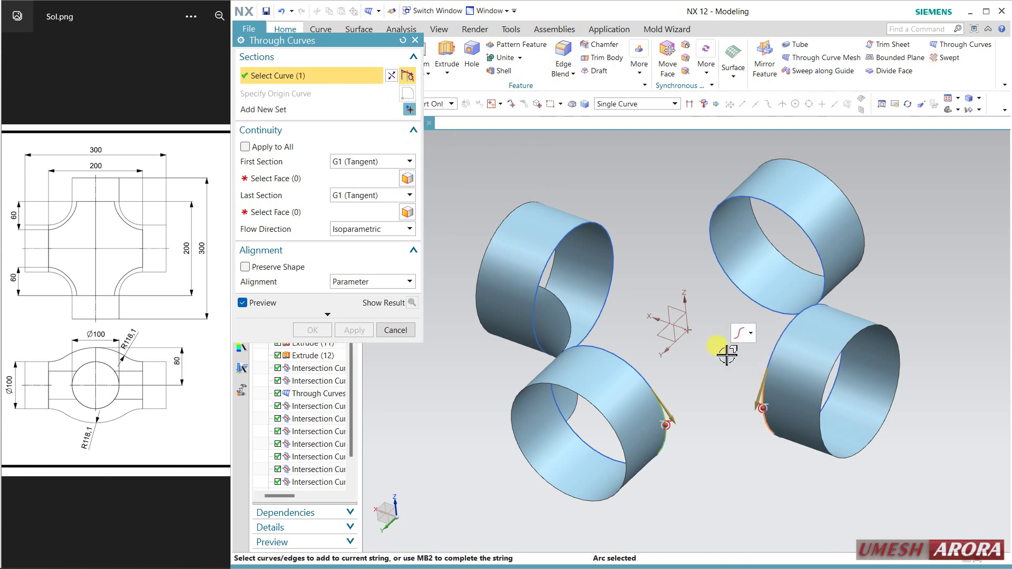
Step: Make the surface G1 tangent to the positive-Y and negative-X cylinder faces and create it
click(380, 178)
click(627, 355)
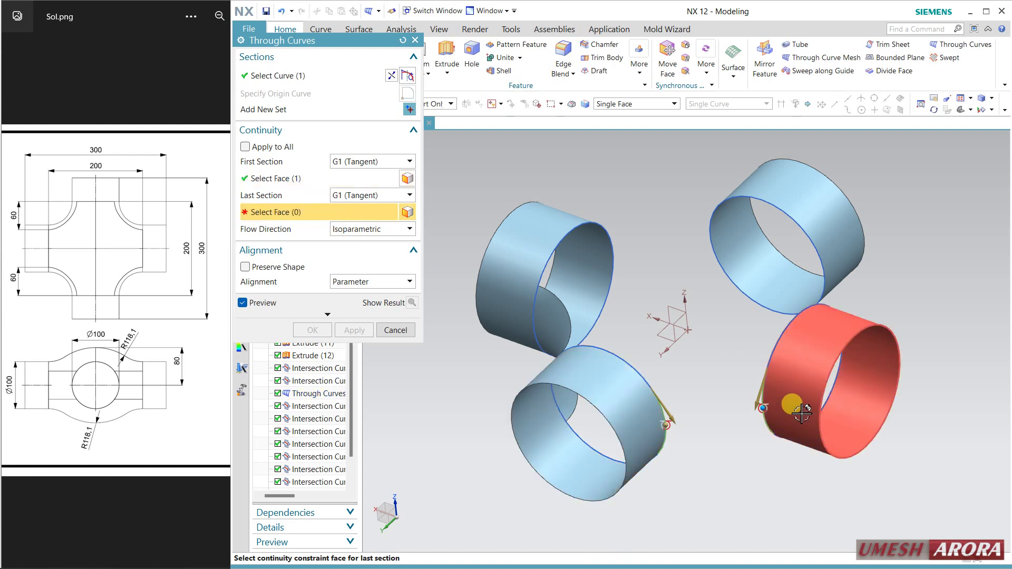
click(794, 442)
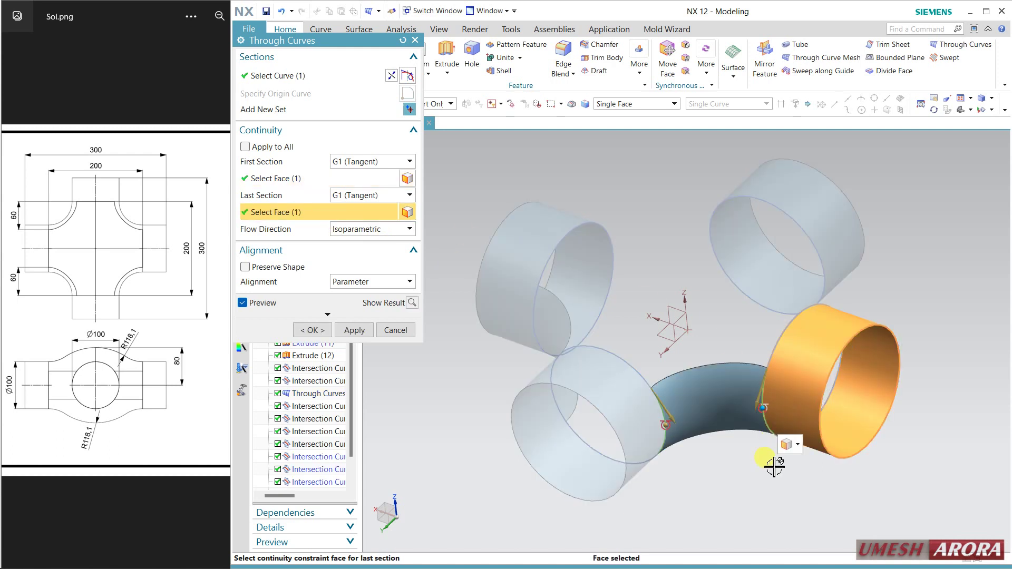
click(354, 330)
Step: Create a Through Curves surface between the facing corner arcs of the negative-X and negative-Y cylinders, G1 tangent to both cylinder faces
middle_drag(916, 275, 732, 357)
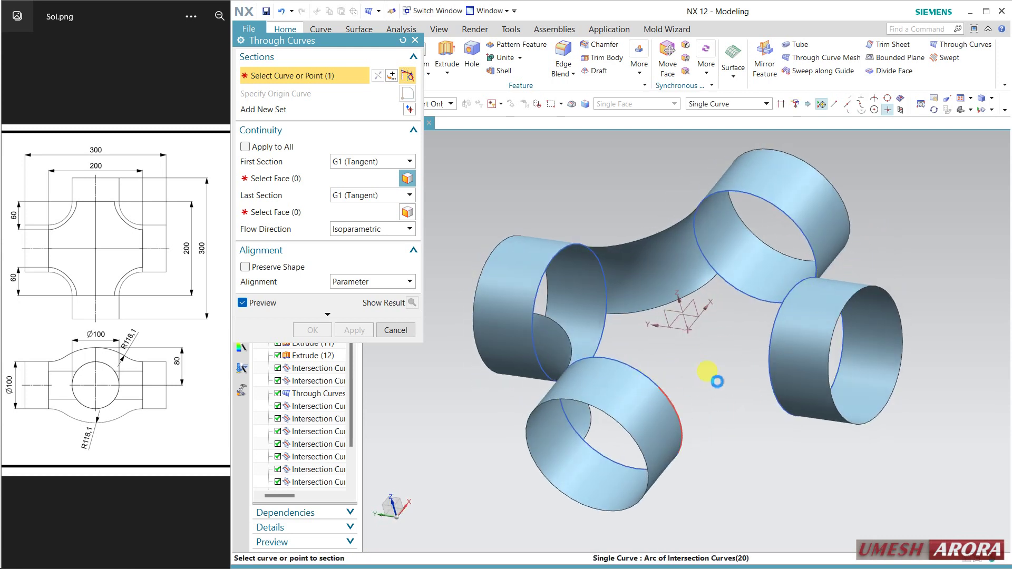
middle_click(709, 363)
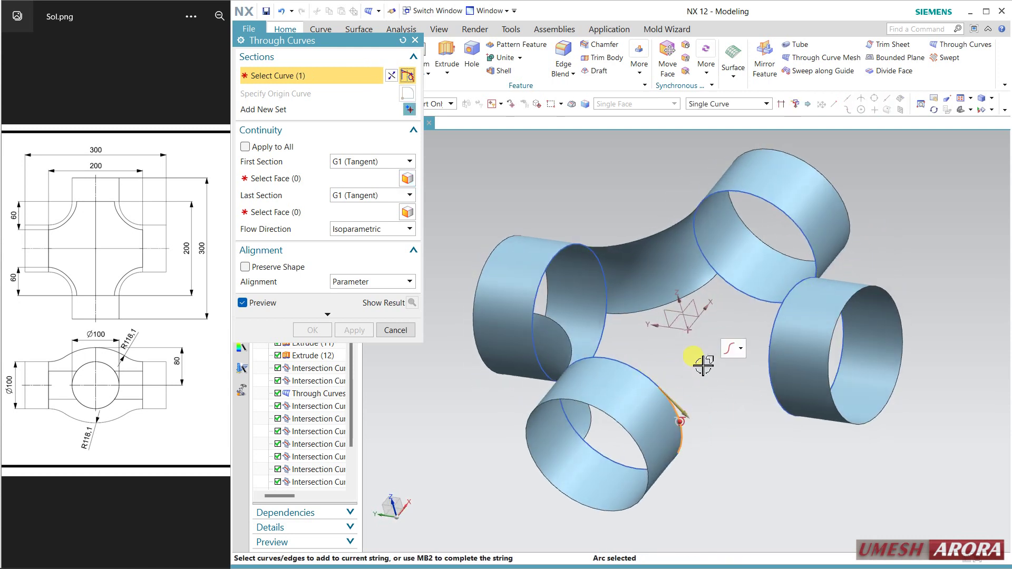
click(770, 357)
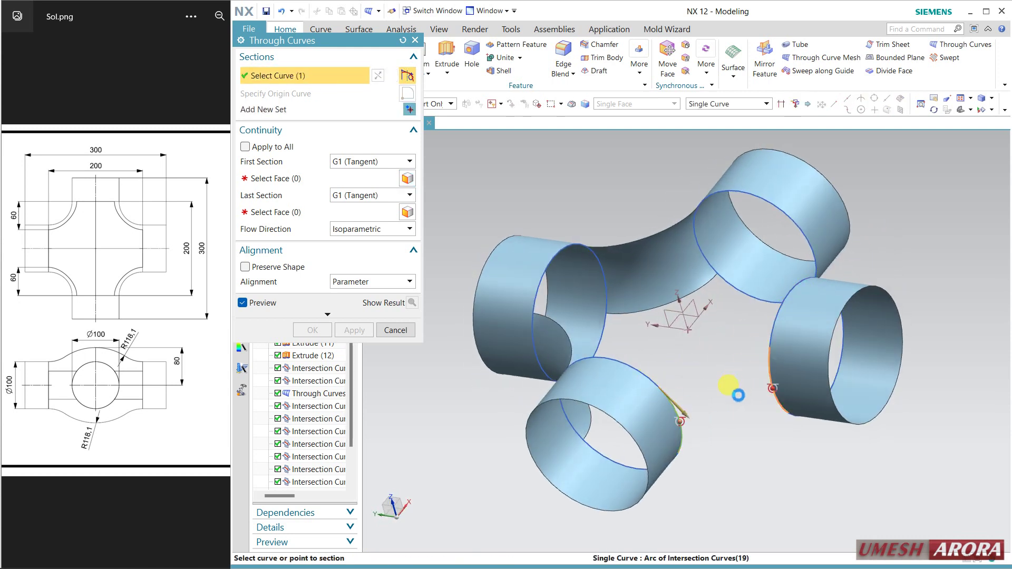
click(337, 179)
click(629, 389)
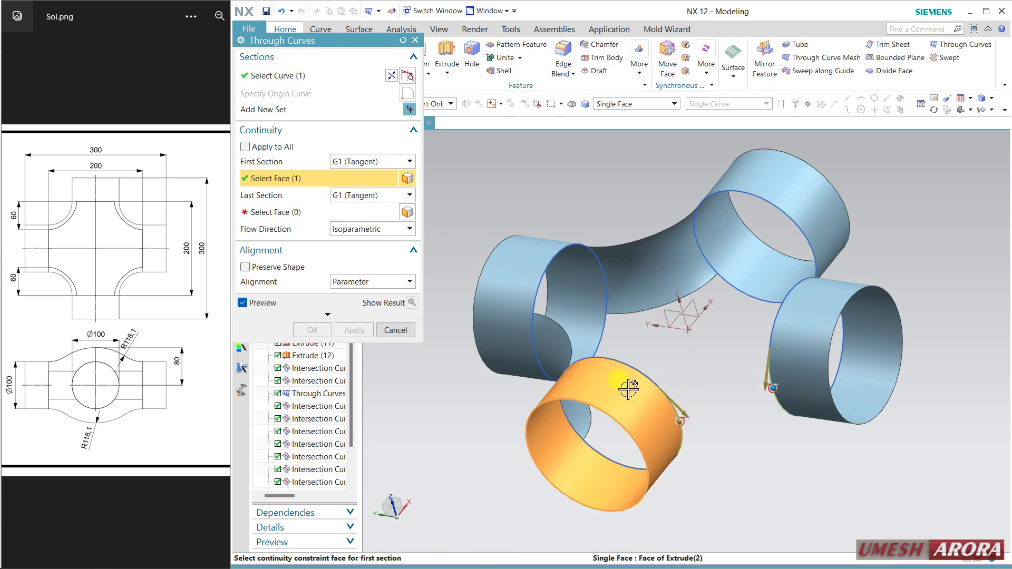
click(313, 216)
click(776, 357)
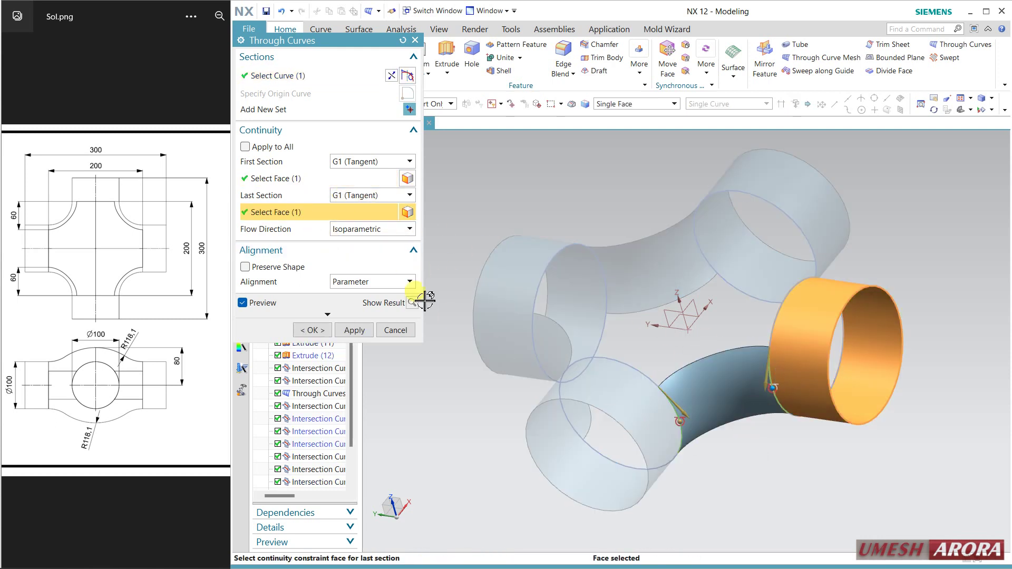
click(353, 329)
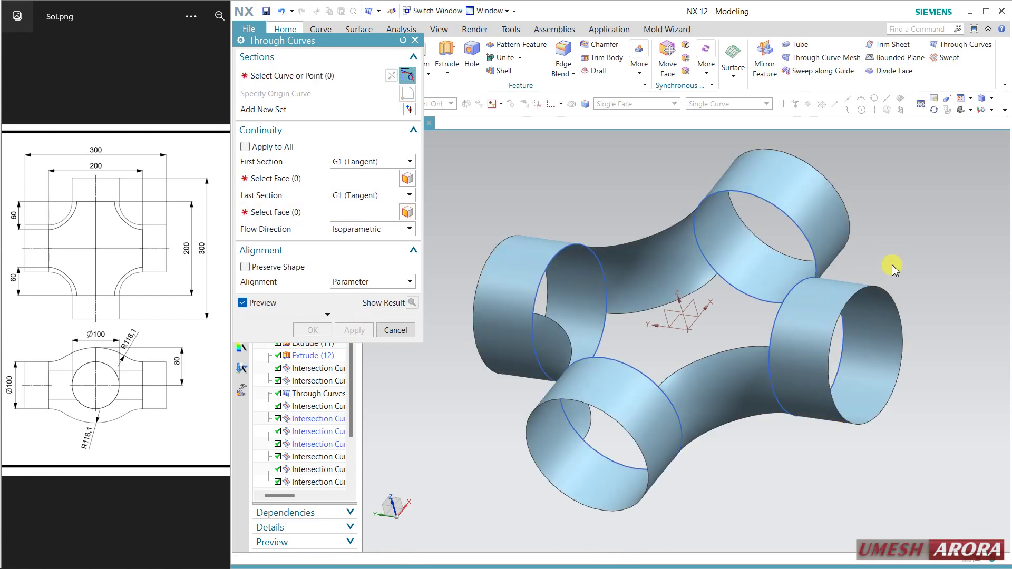
Step: Create a Through Curves surface between the facing corner arcs of the negative-Y and positive-X cylinders, G1 tangent to both cylinder faces
middle_drag(899, 255, 701, 365)
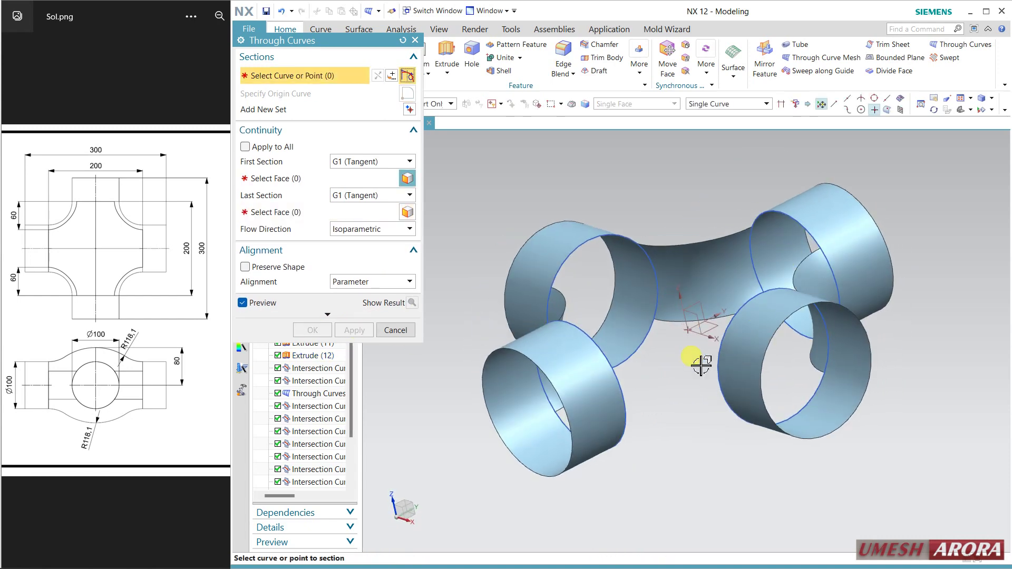
click(623, 388)
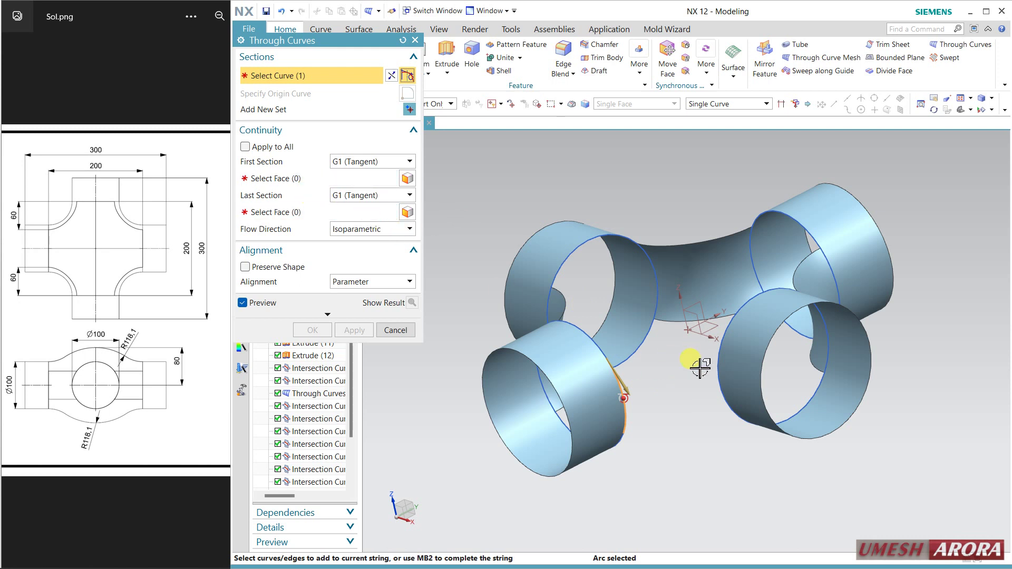
click(410, 110)
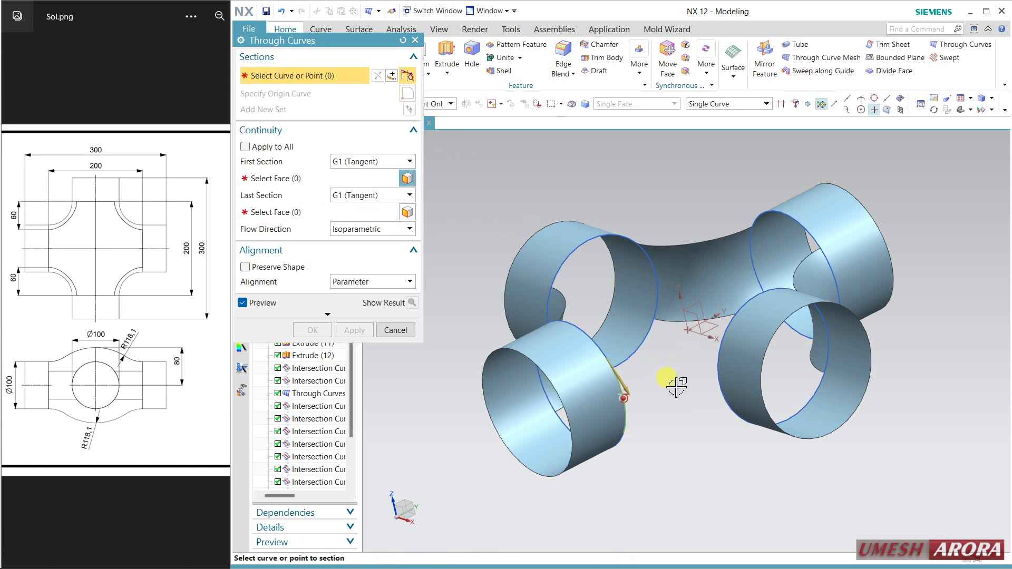
click(720, 363)
click(335, 180)
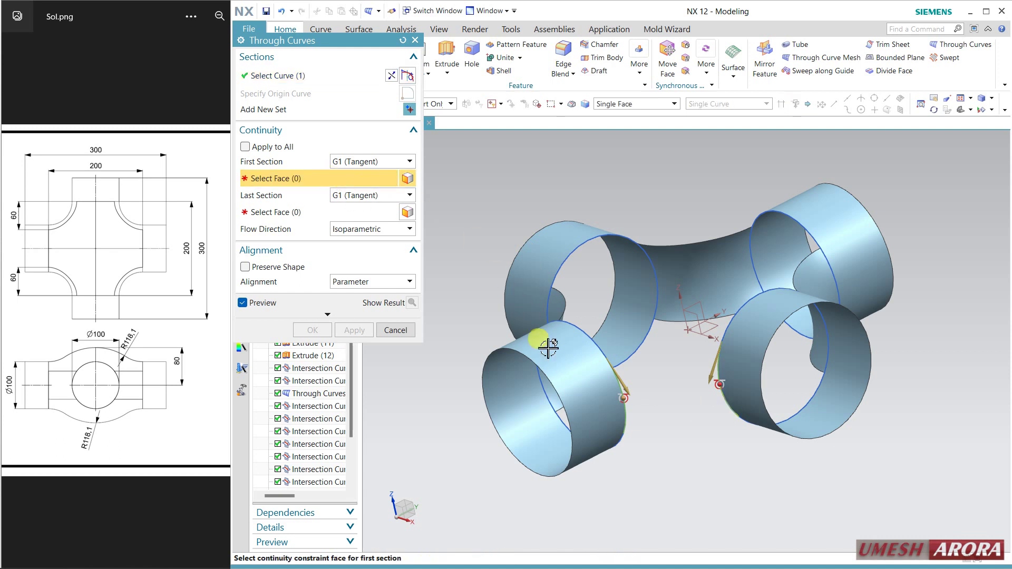
click(549, 348)
click(288, 211)
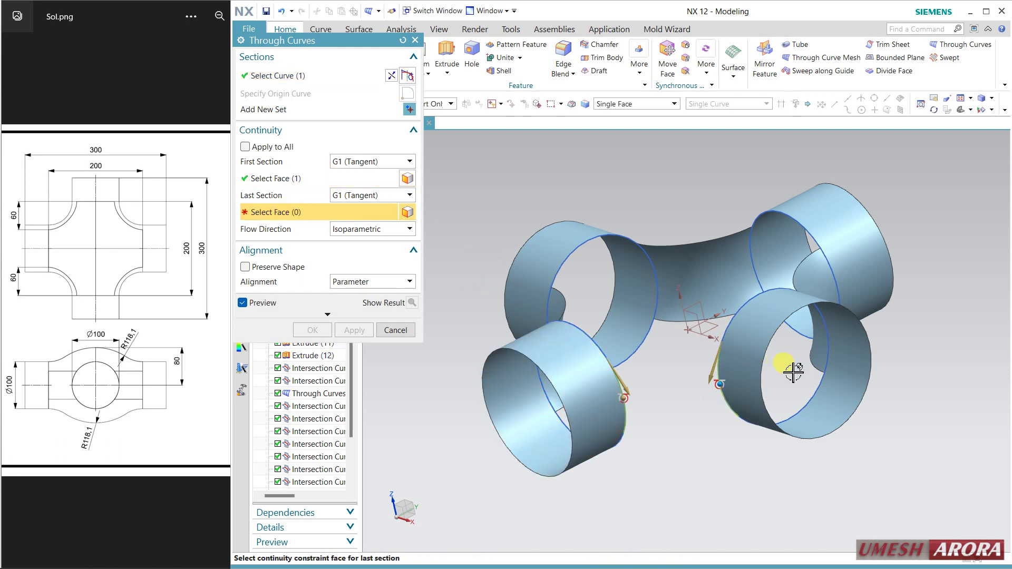
click(746, 364)
click(354, 330)
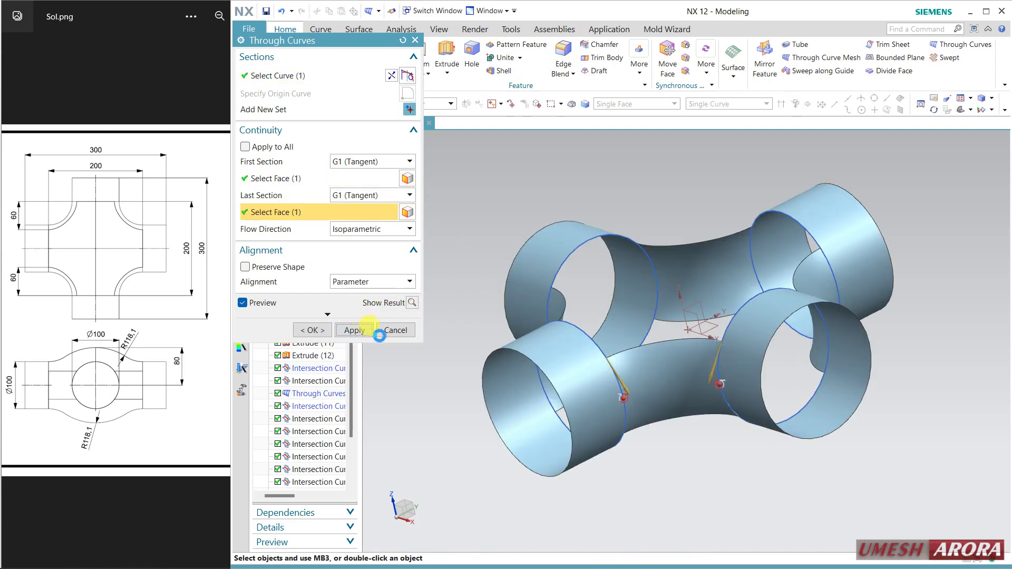
click(395, 330)
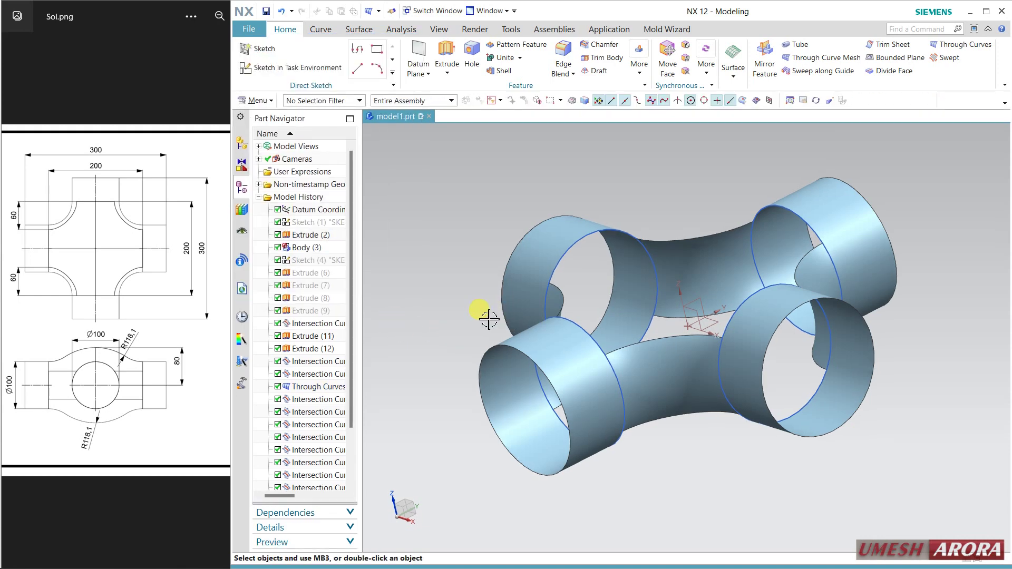
mouse_move(488, 316)
middle_down()
mouse_move(491, 352)
mouse_move(493, 318)
mouse_move(492, 335)
middle_up()
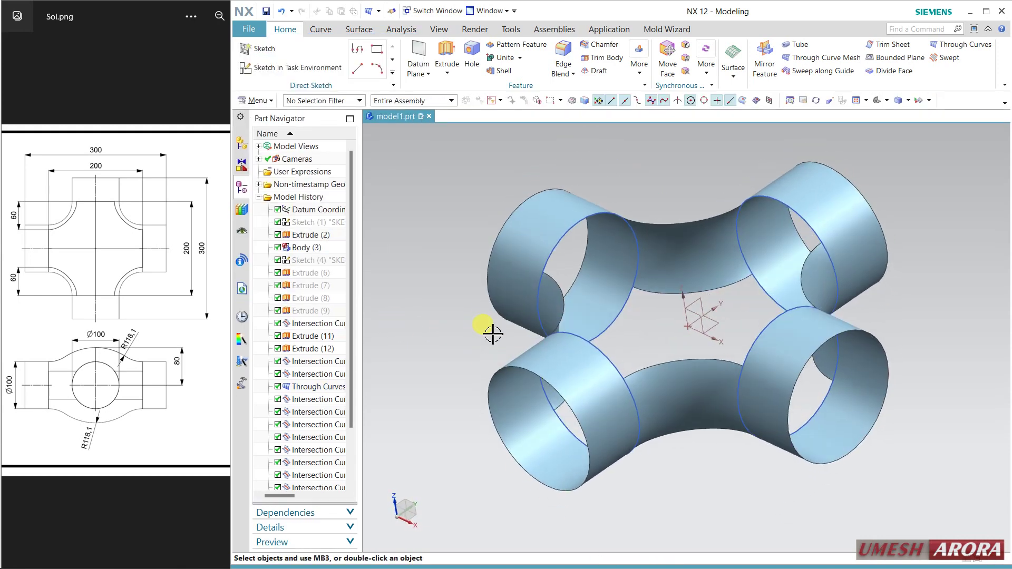
click(359, 29)
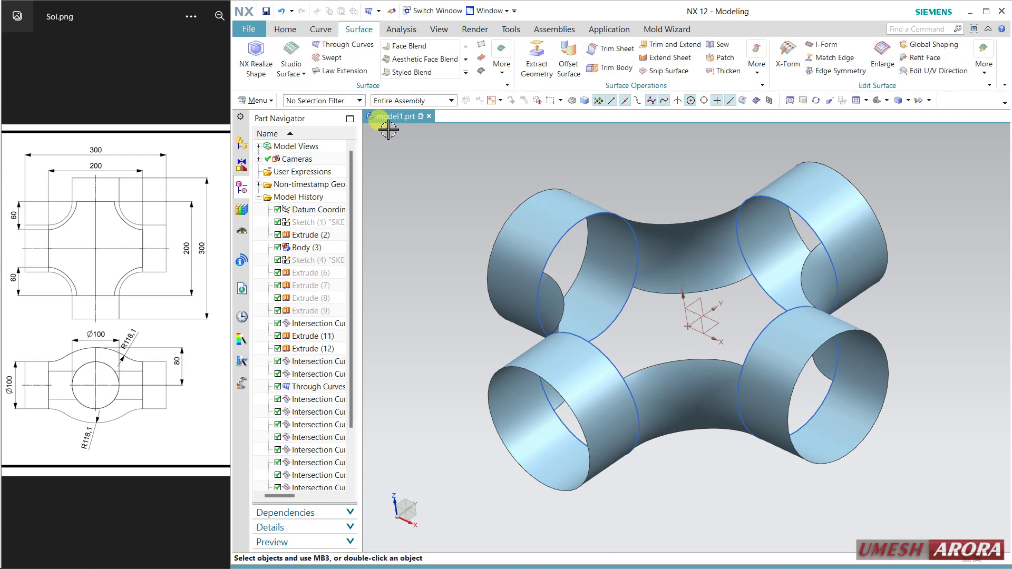
click(504, 73)
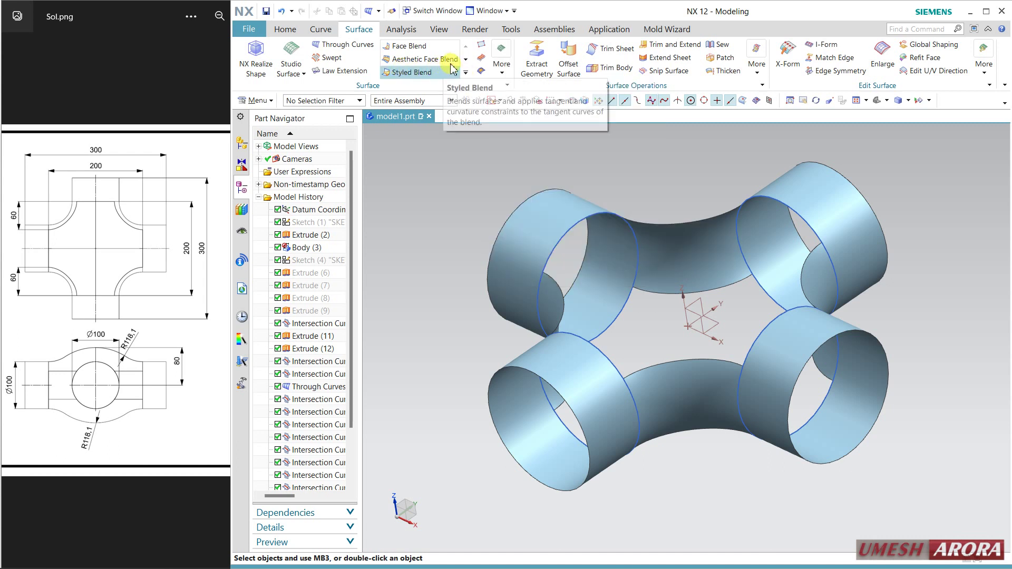
click(480, 71)
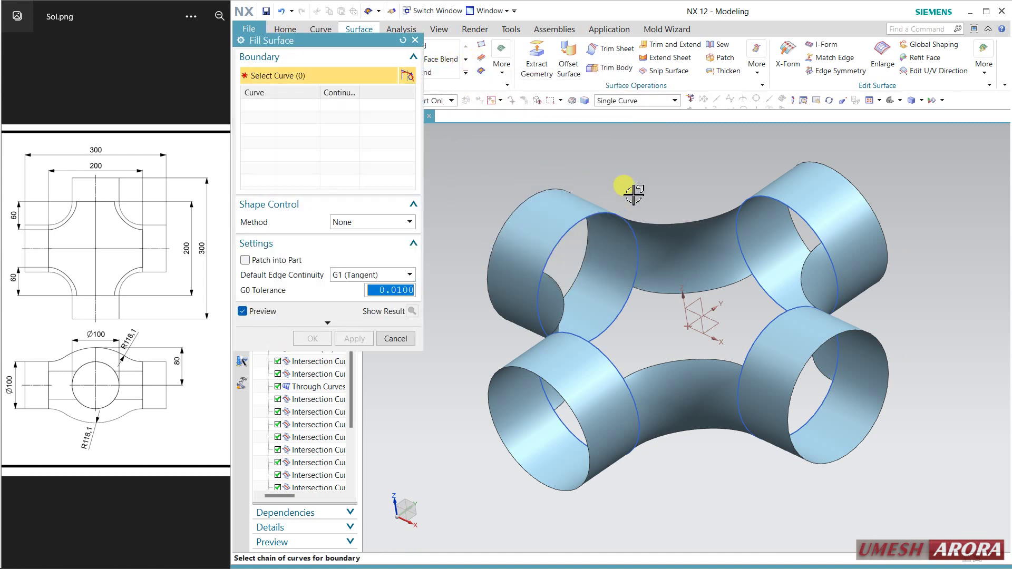
click(704, 228)
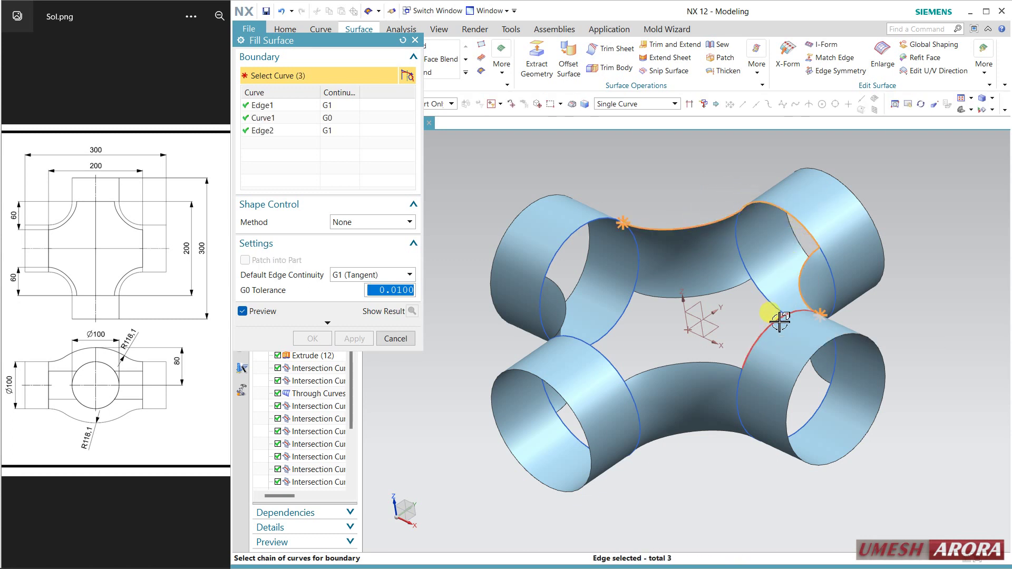
click(614, 364)
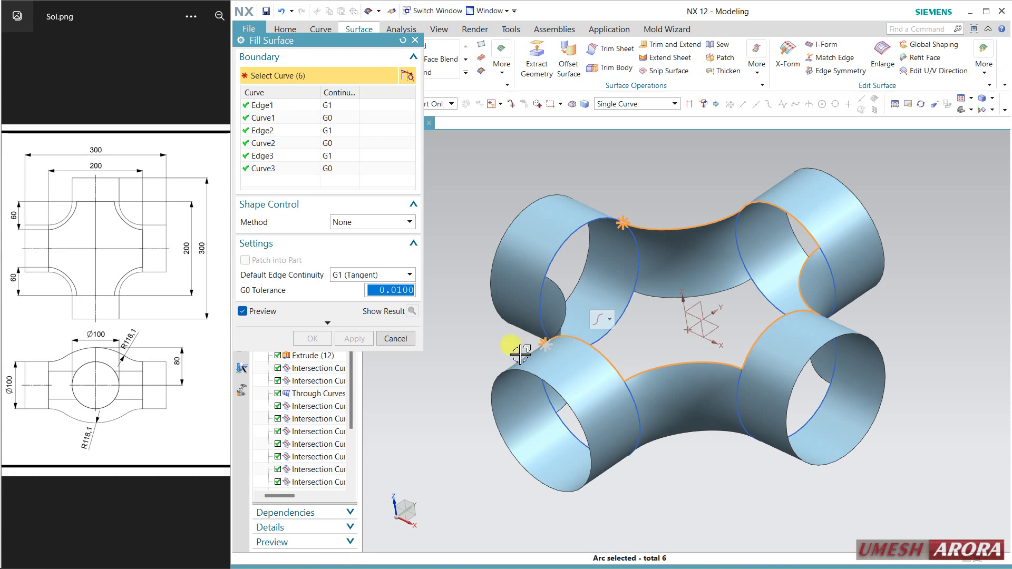
middle_drag(519, 406, 582, 314)
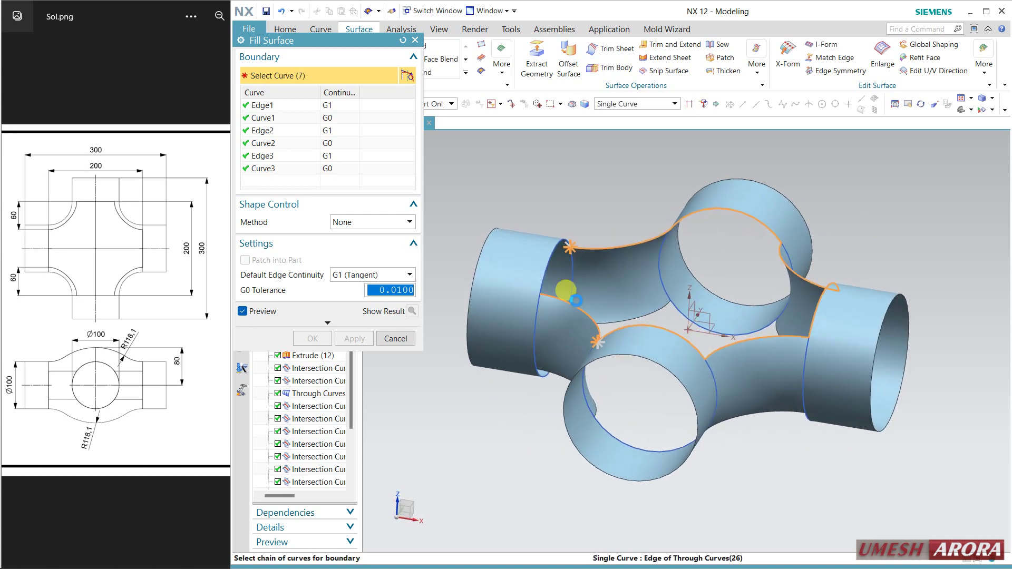
click(536, 254)
click(550, 269)
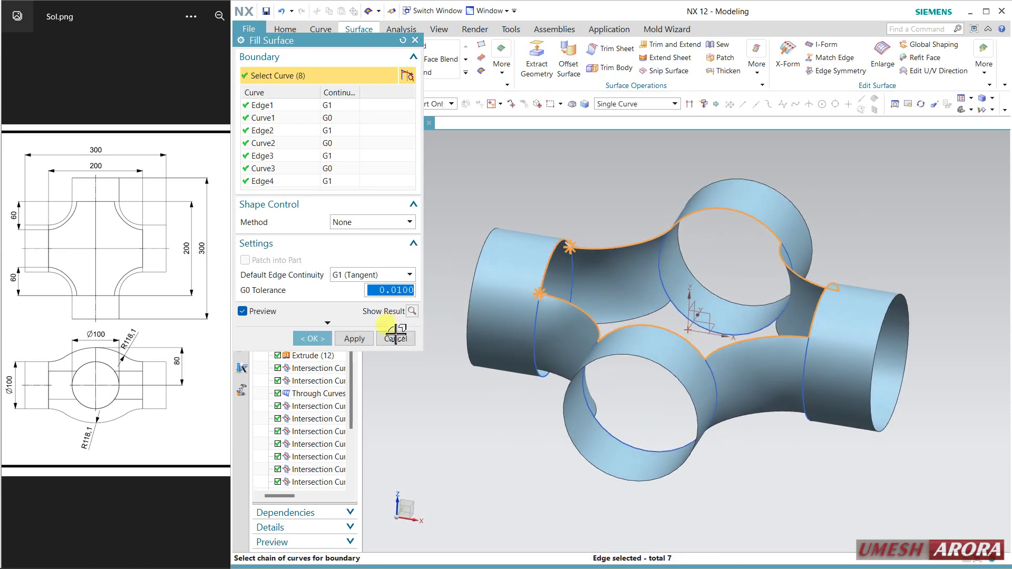
middle_drag(656, 299, 567, 316)
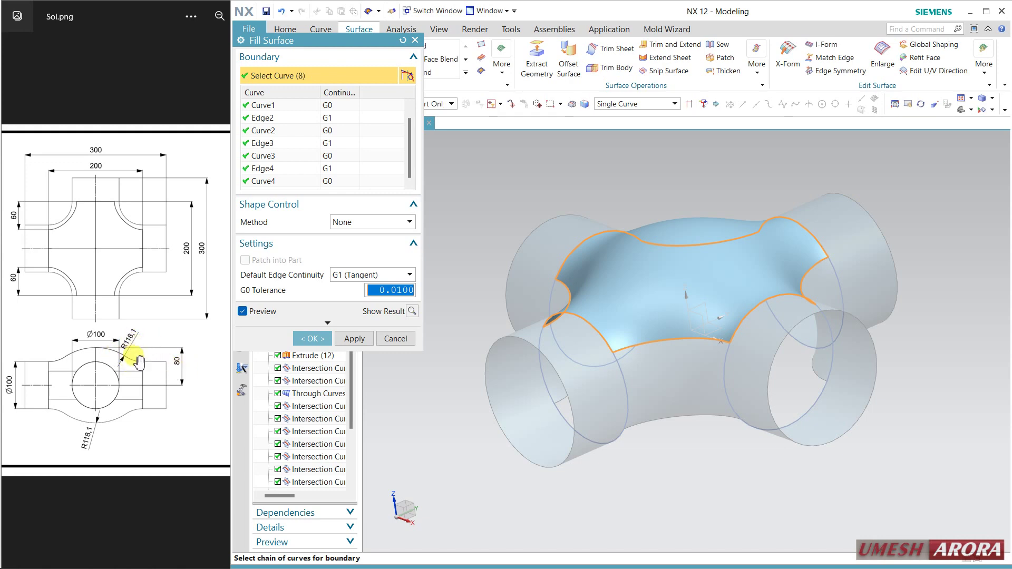
click(395, 339)
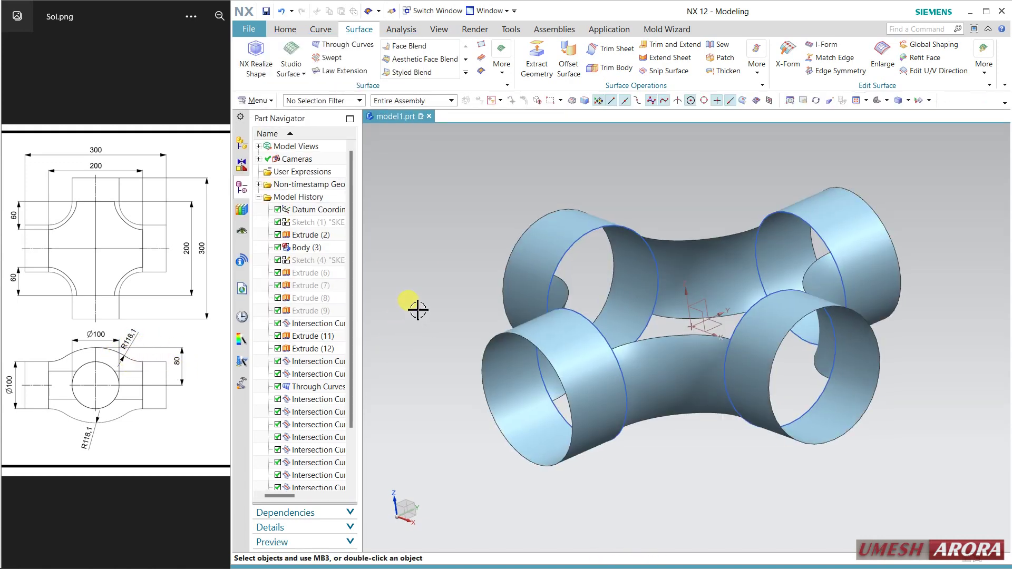
Step: Start a task-environment sketch on the YZ datum plane with the Y axis as the horizontal reference
click(284, 30)
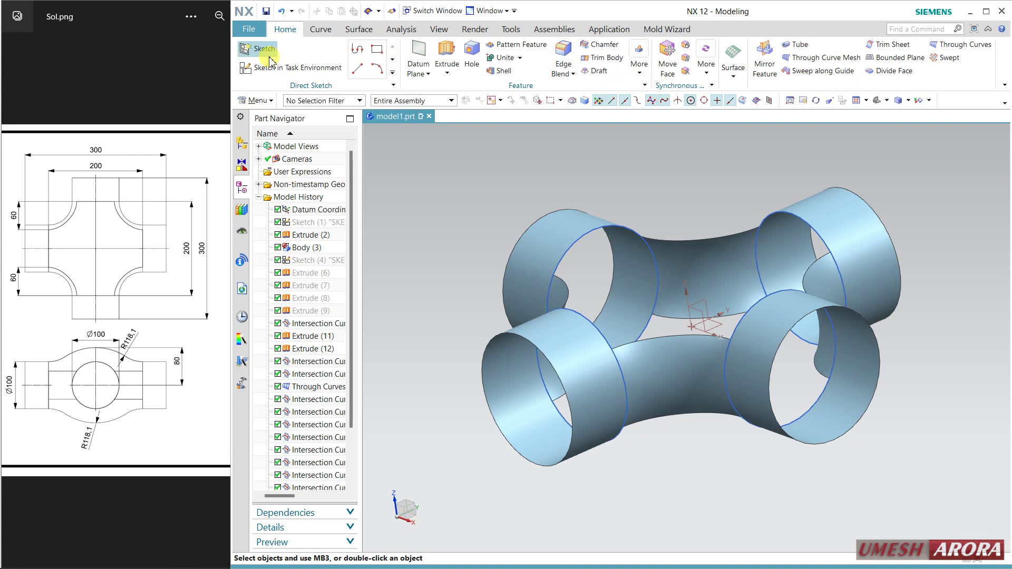
click(332, 65)
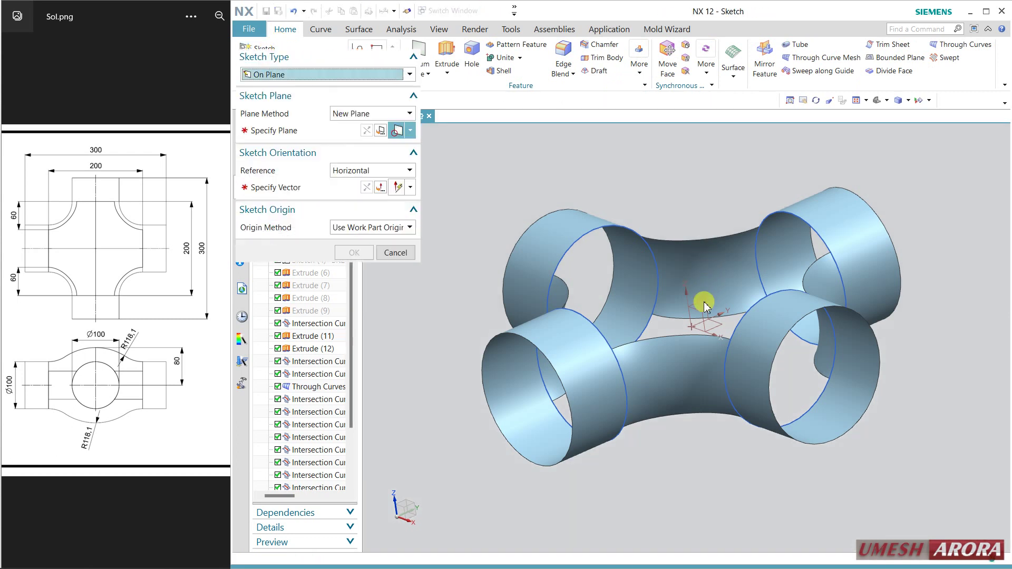
click(710, 305)
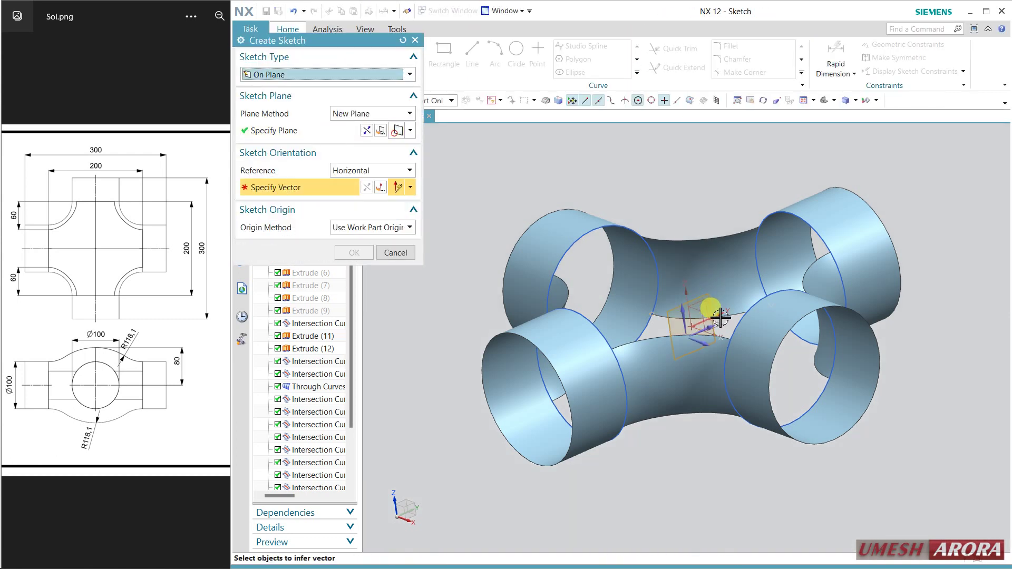
click(707, 306)
middle_click(709, 219)
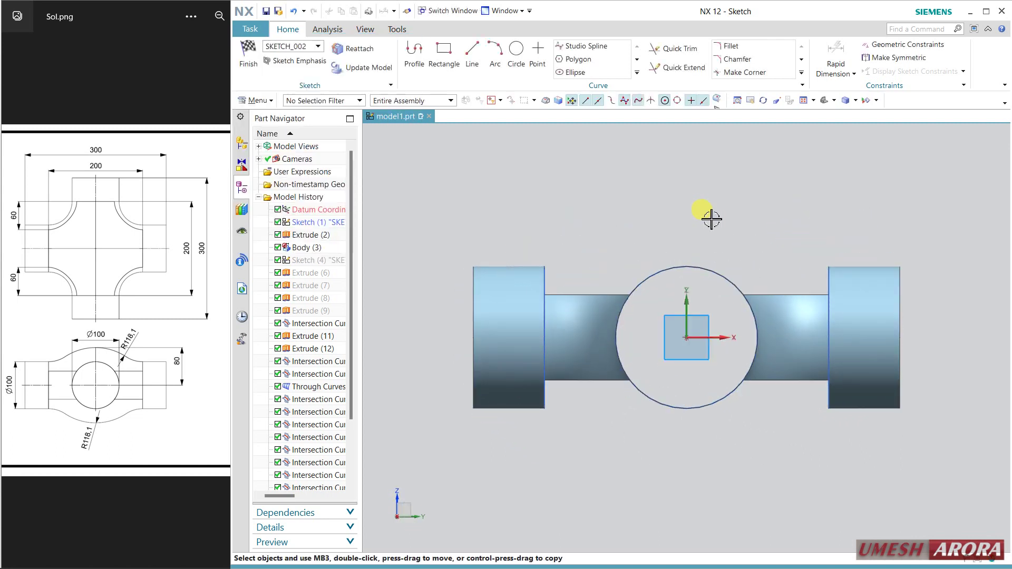
Step: Sketch a vertical reference line upward from the sketch origin and fix its length with an 80 mm driving dimension
scroll(809, 238, down, 3)
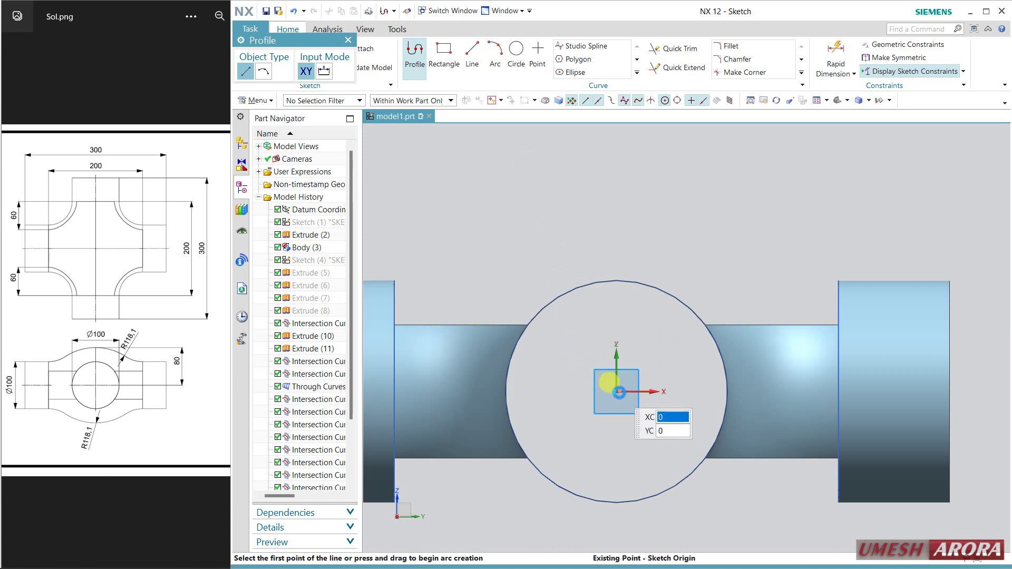
click(619, 392)
click(617, 214)
key(Escape)
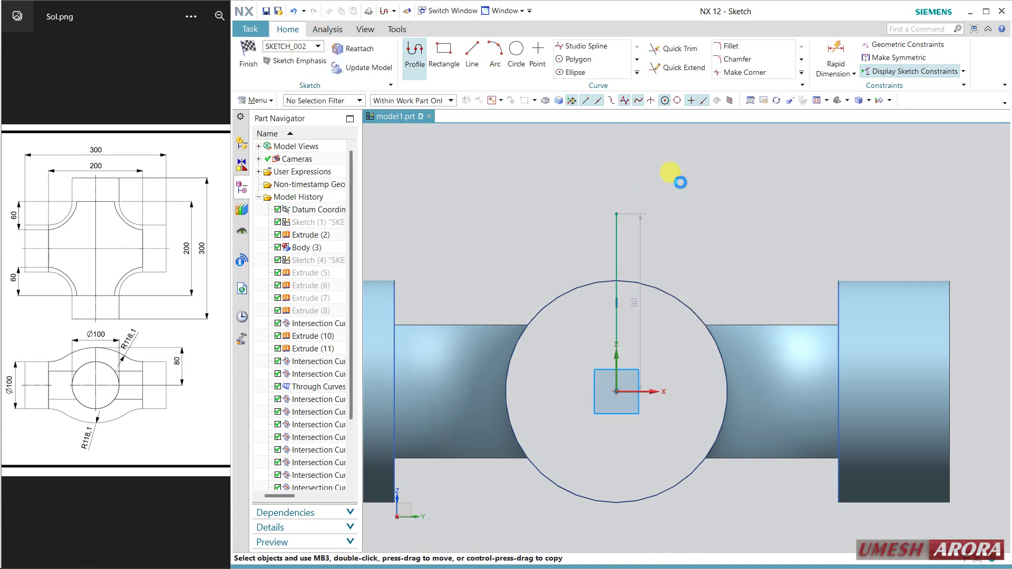
key(Escape)
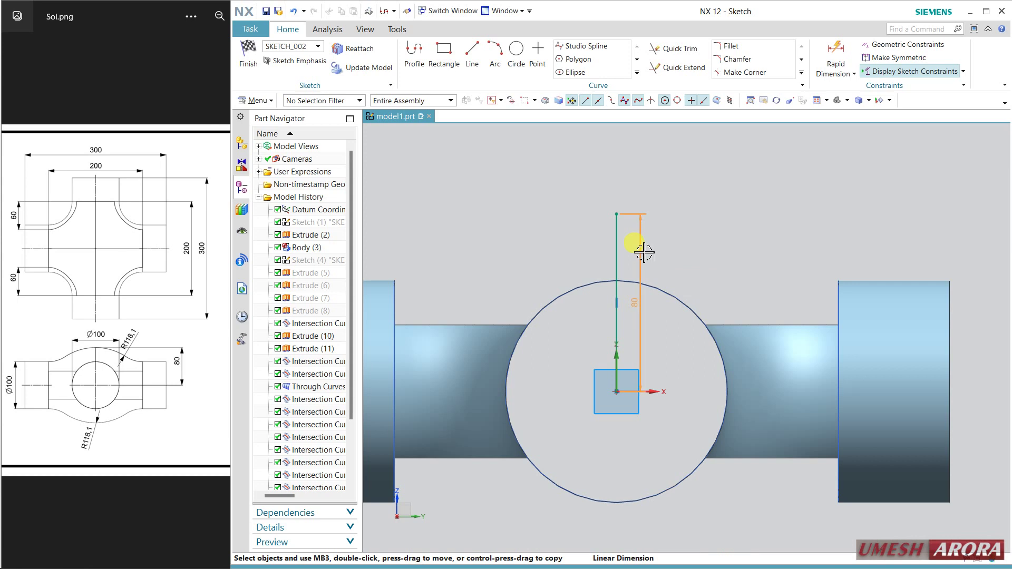
double_click(641, 252)
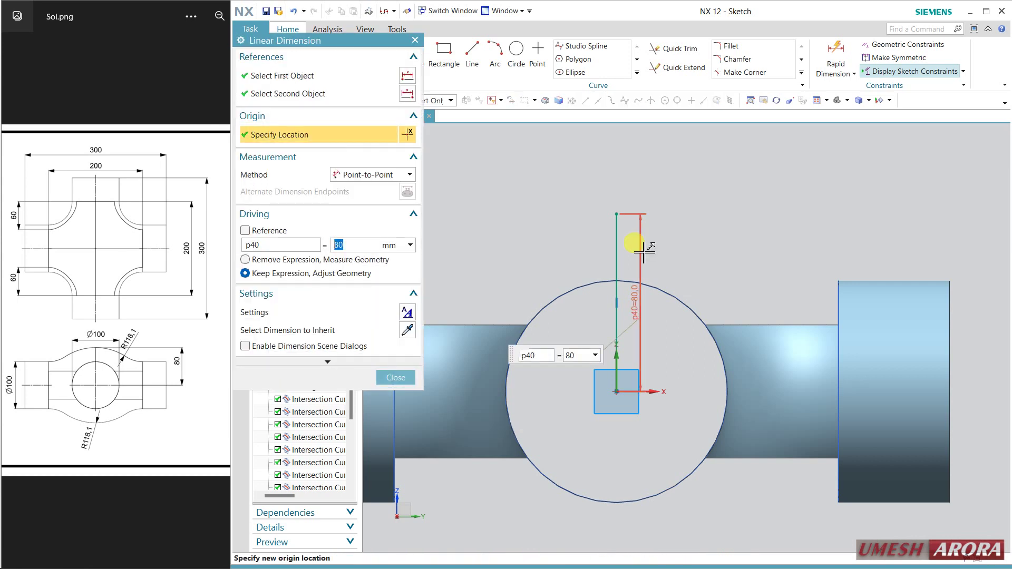
click(395, 383)
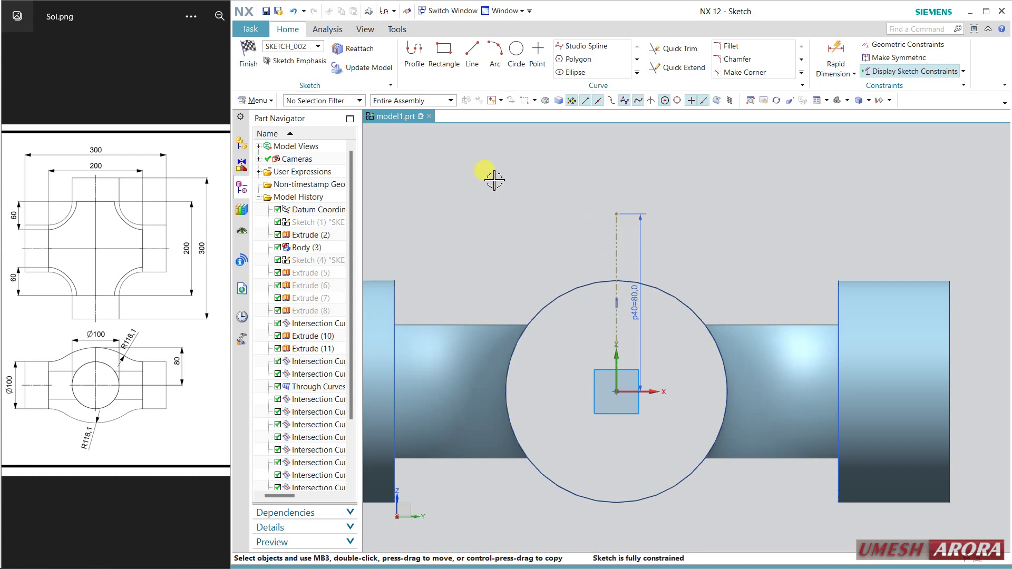
Step: Sketch a crown arc peaking at the reference line's upper end, with end arcs running down to the inner top edges of both Y-axis cylinders
click(493, 51)
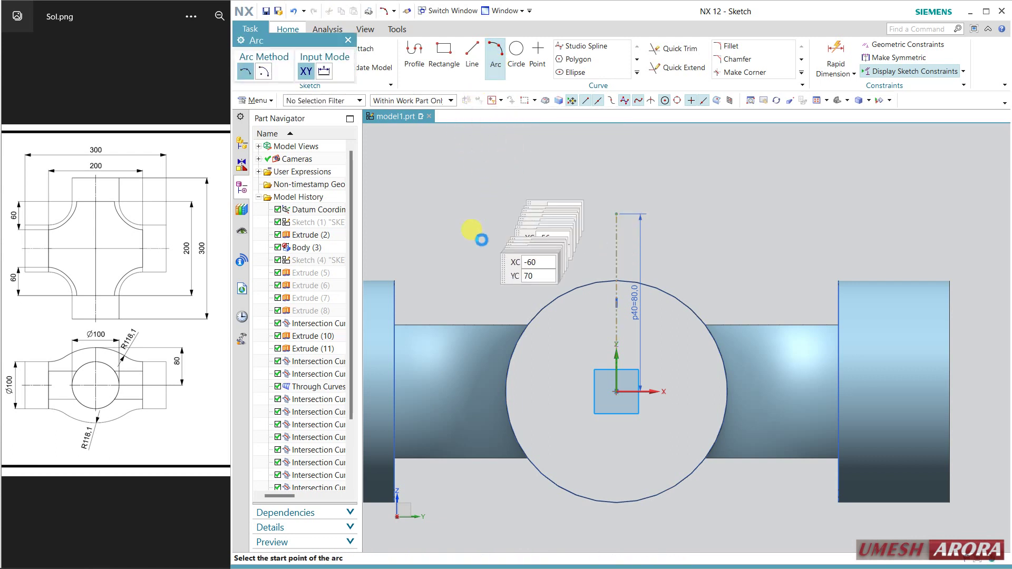
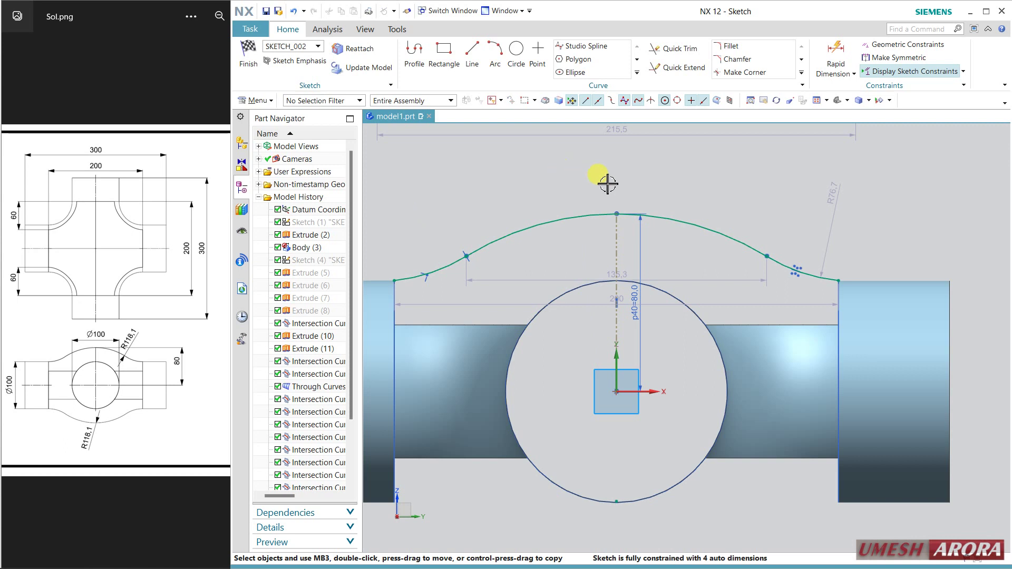
Step: Sketch a horizontal line from the arc's end along the top of the negative-Y cylinder and fix its length at 50 mm
scroll(865, 223, down, 1)
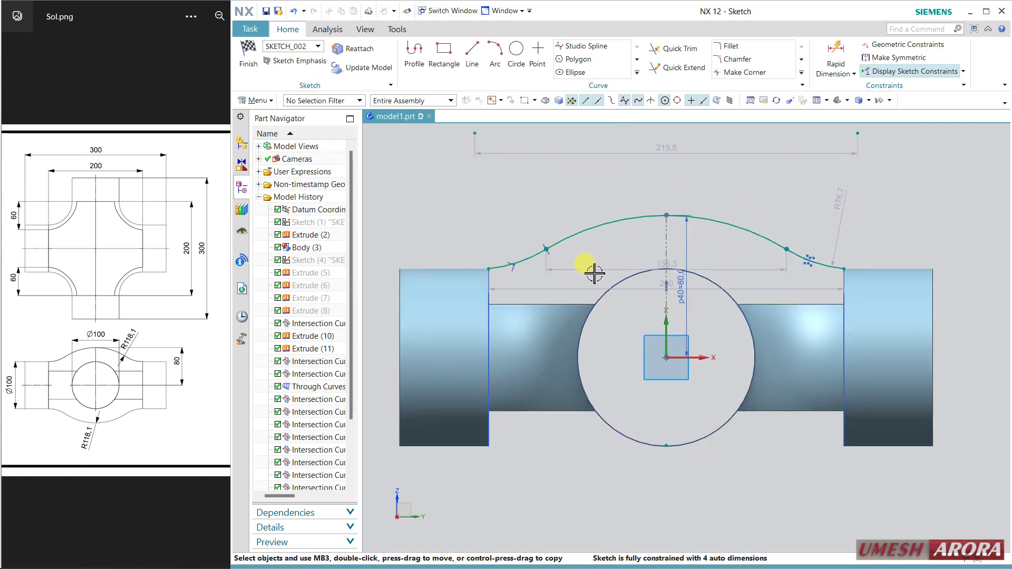
click(472, 52)
click(491, 271)
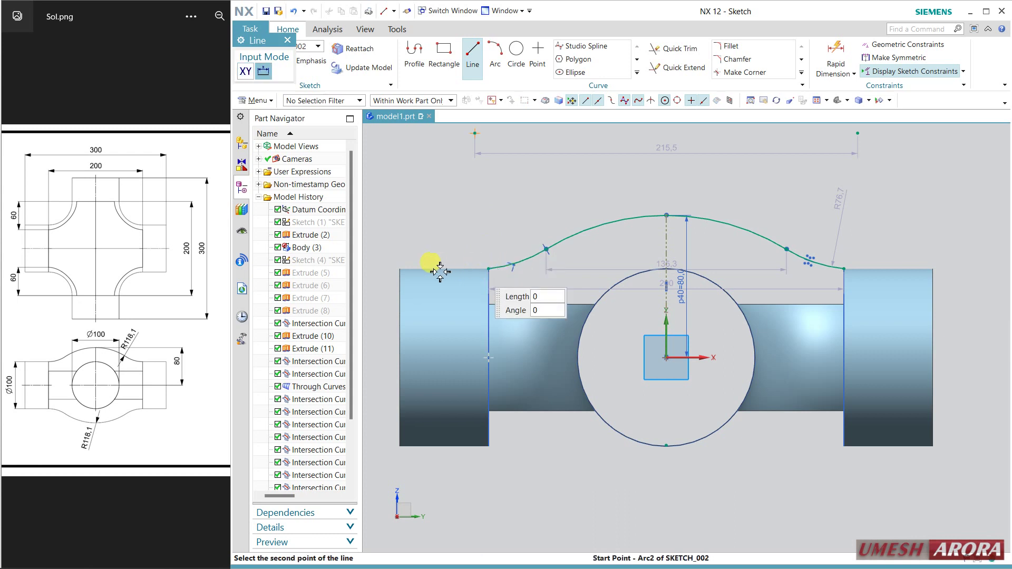
click(403, 271)
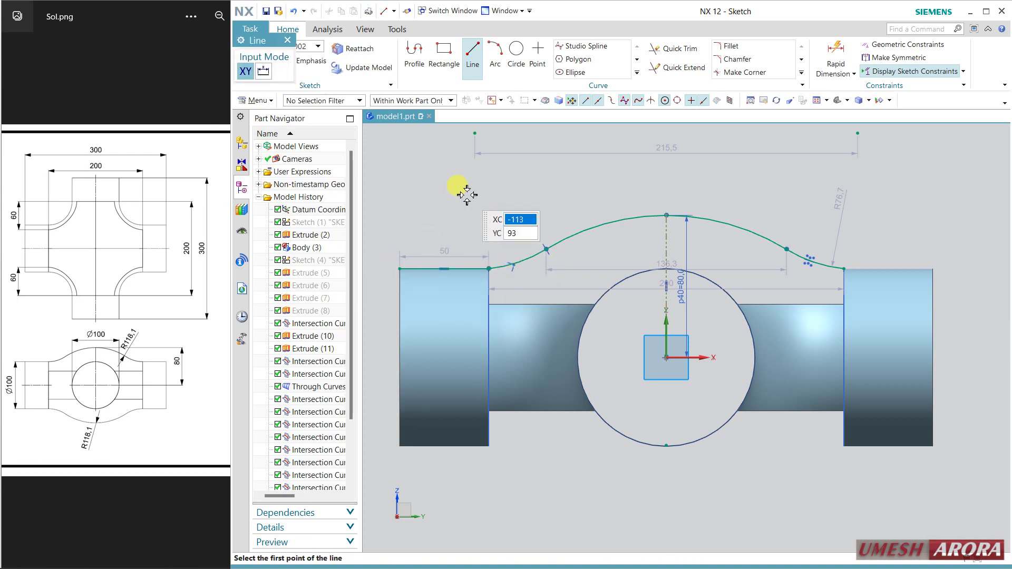
key(Escape)
double_click(446, 260)
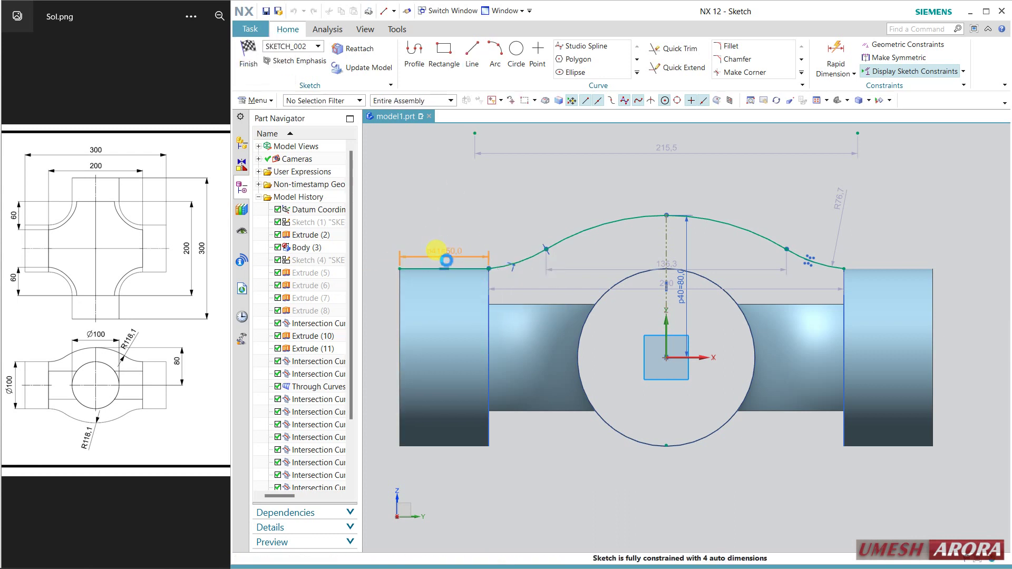
click(395, 377)
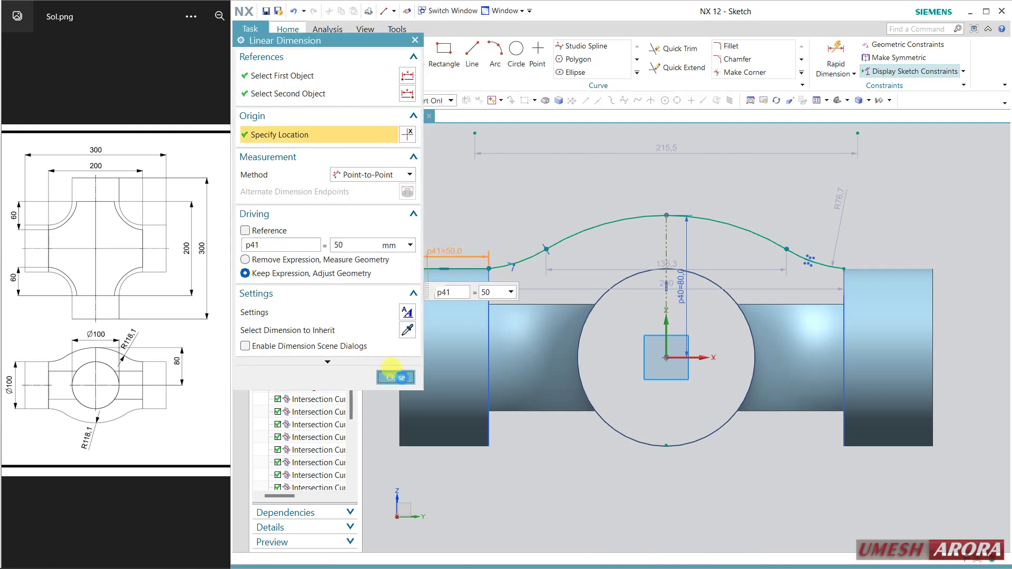
Step: Make the profile's end arc tangent to the horizontal line above the negative-Y cylinder
scroll(498, 267, up, 2)
click(500, 267)
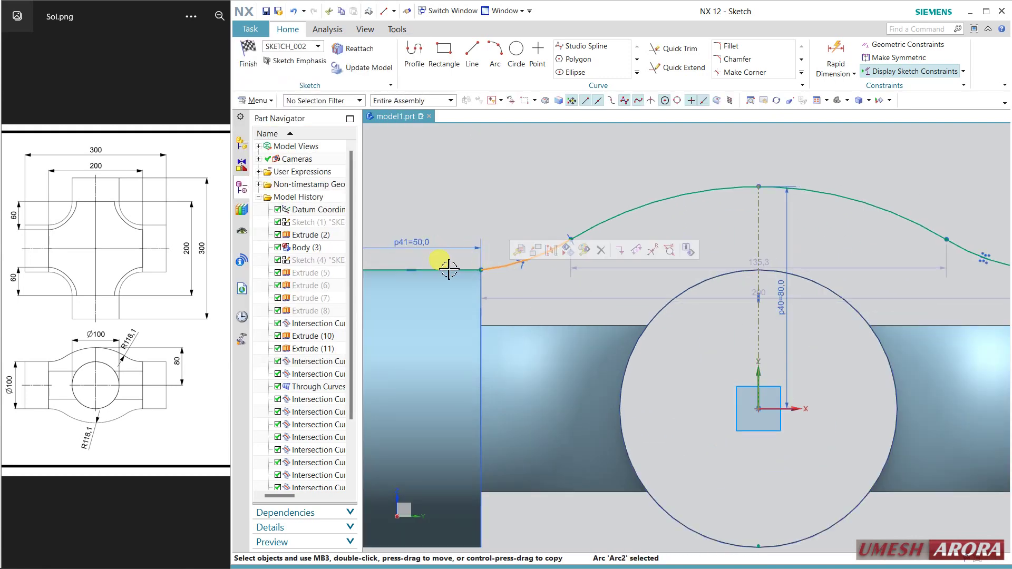
click(453, 270)
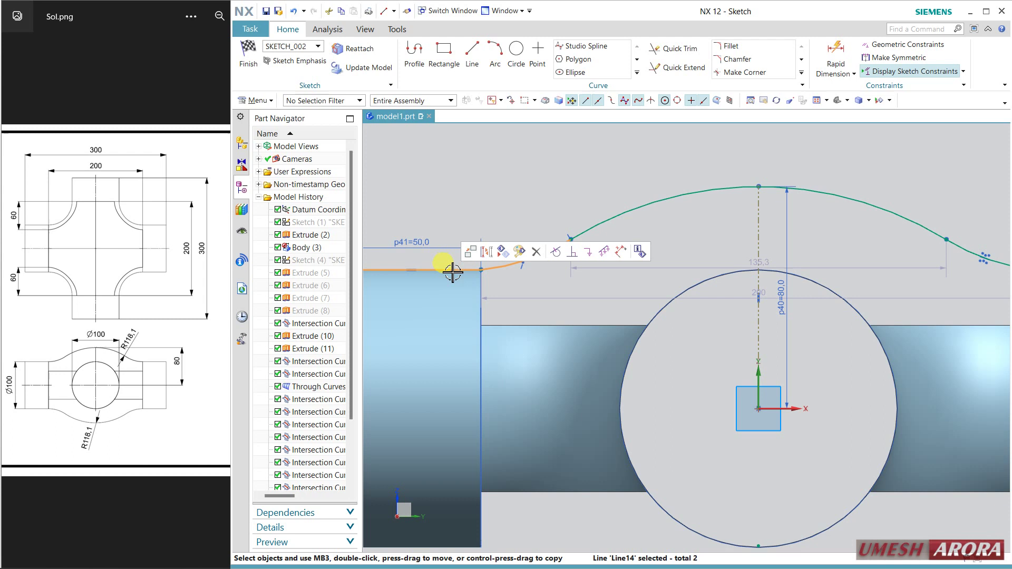
click(551, 254)
scroll(556, 286, down, 3)
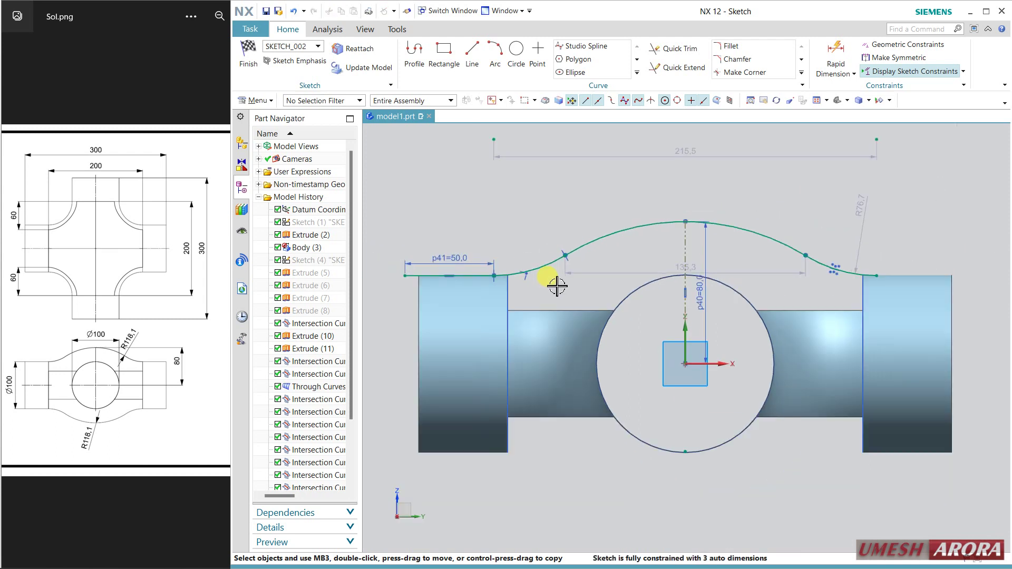
Step: Align the horizontal line's outer endpoint vertically with the centre of the negative-Y cylinder's outer circular edge
scroll(404, 286, up, 2)
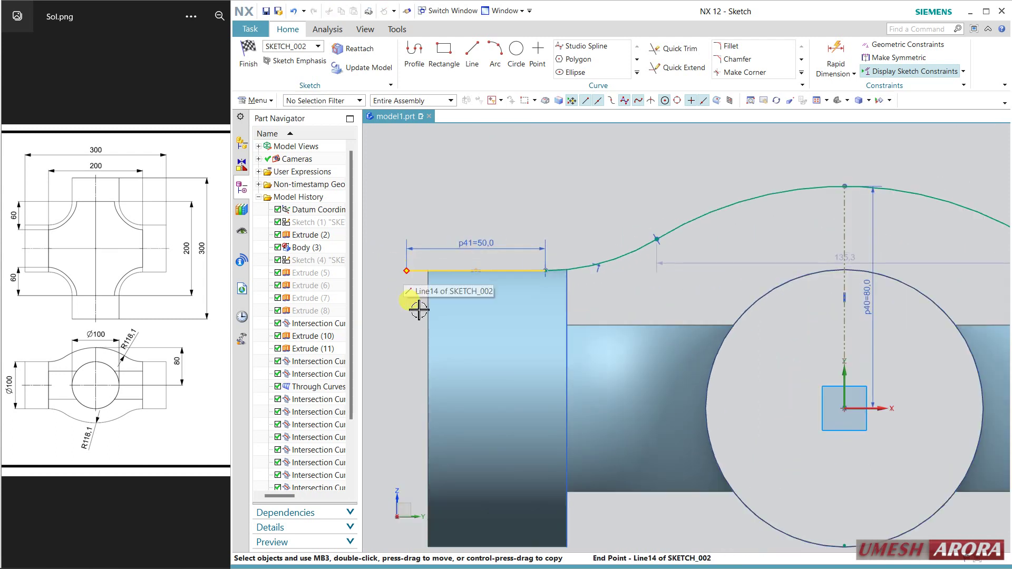
middle_drag(481, 387, 487, 384)
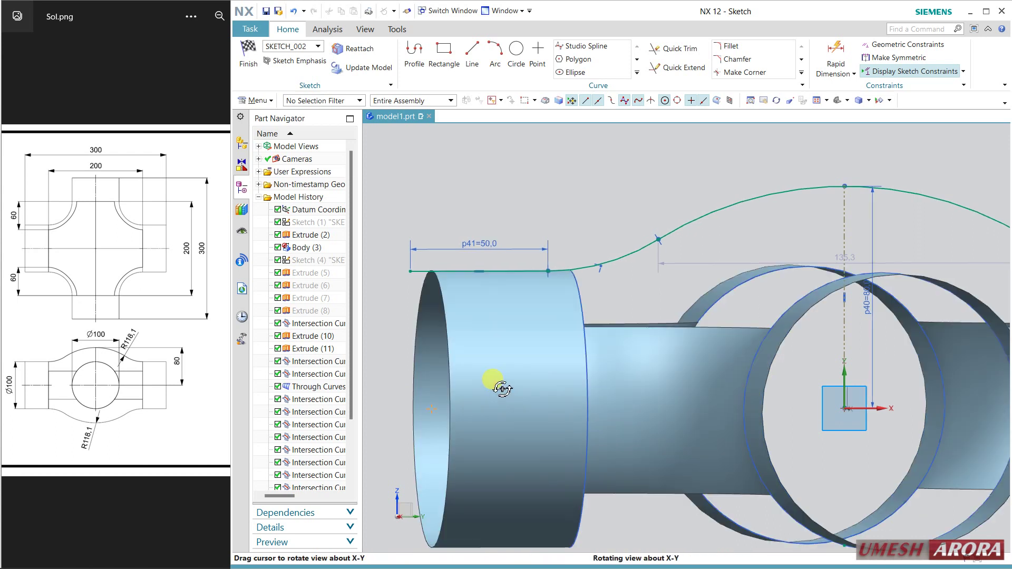
click(431, 410)
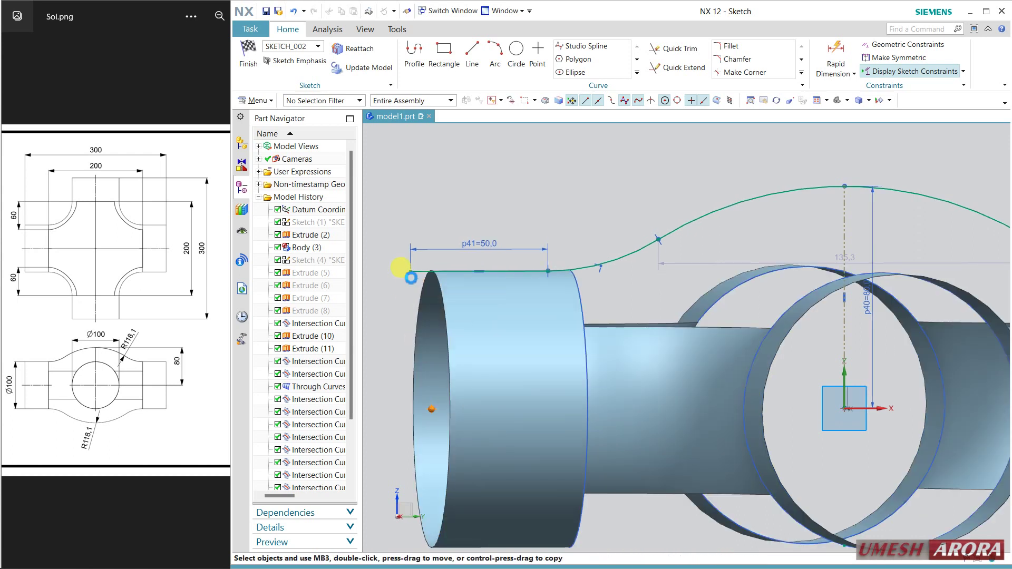
click(412, 273)
click(461, 258)
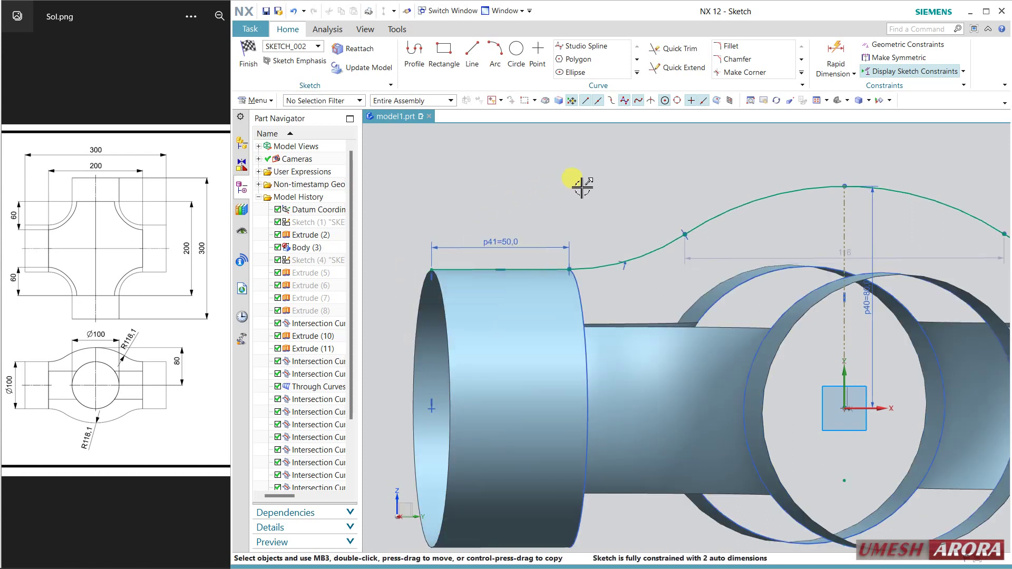
key(shift+F8)
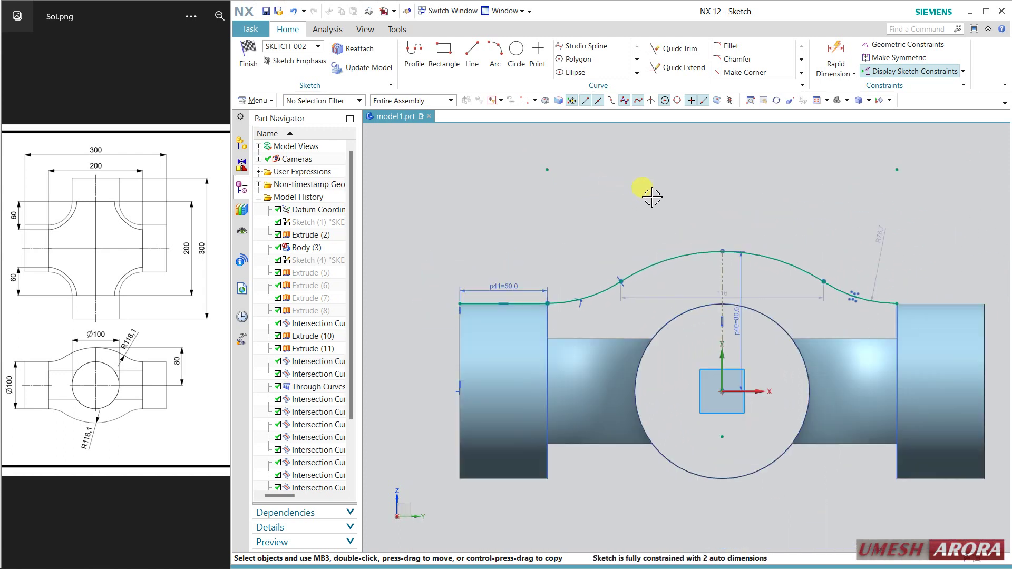
Step: Convert the horizontal line above the negative-Y cylinder to a reference line
shift+middle_drag(827, 206, 749, 164)
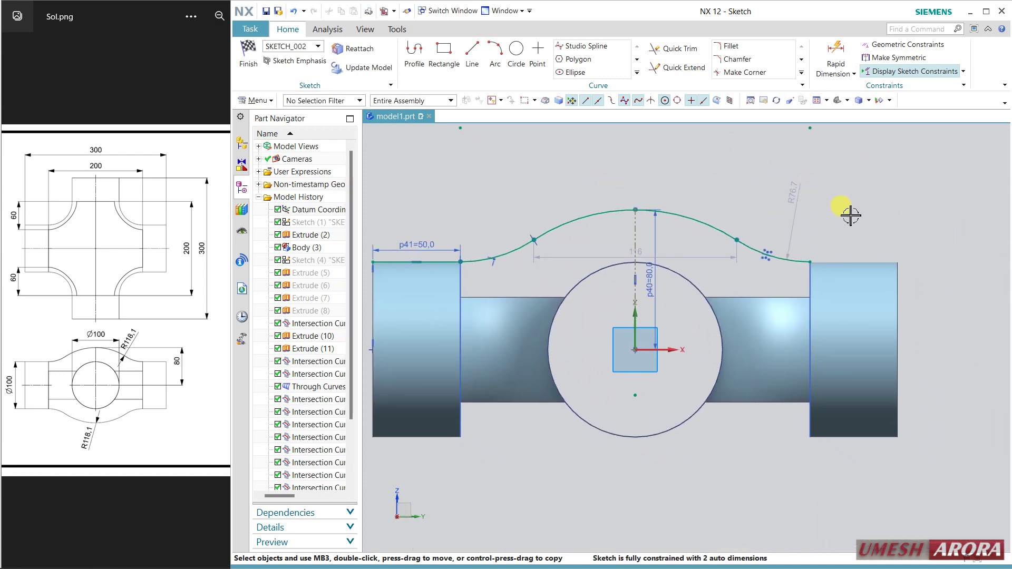
click(437, 263)
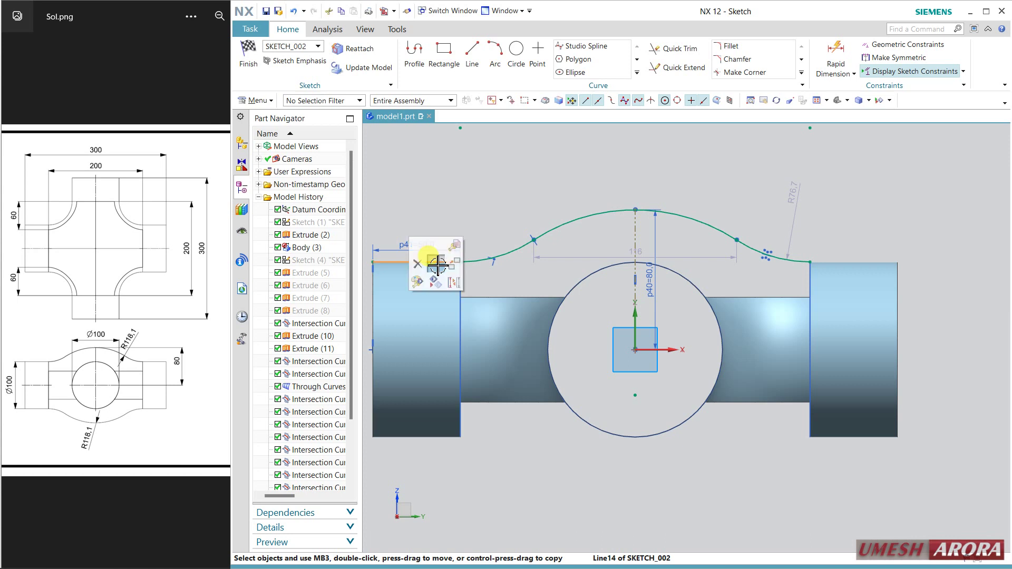
click(450, 275)
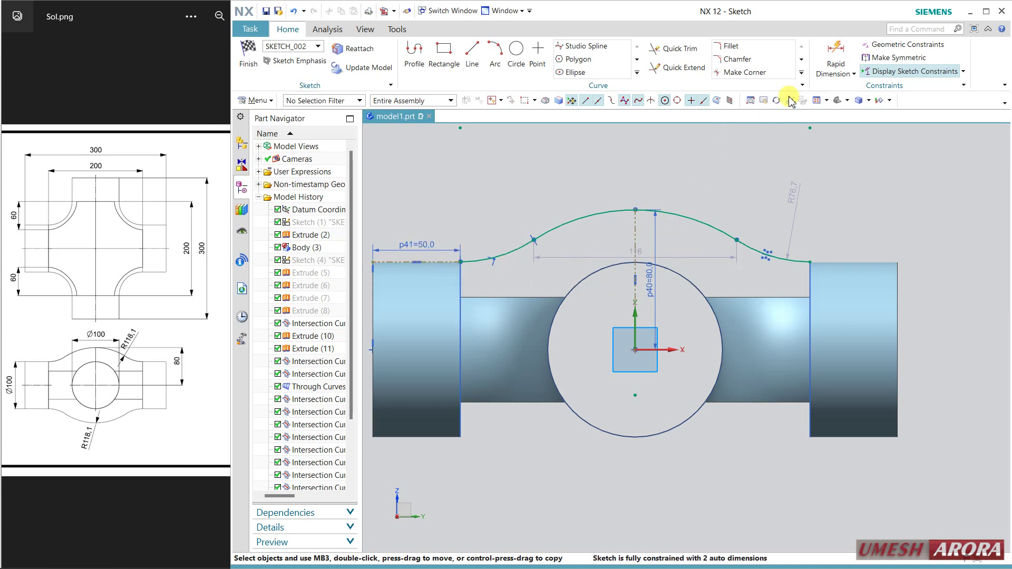
Step: Add a radial dimension to the domed profile's central crown arc and set its radius to 118.1 mm
click(838, 50)
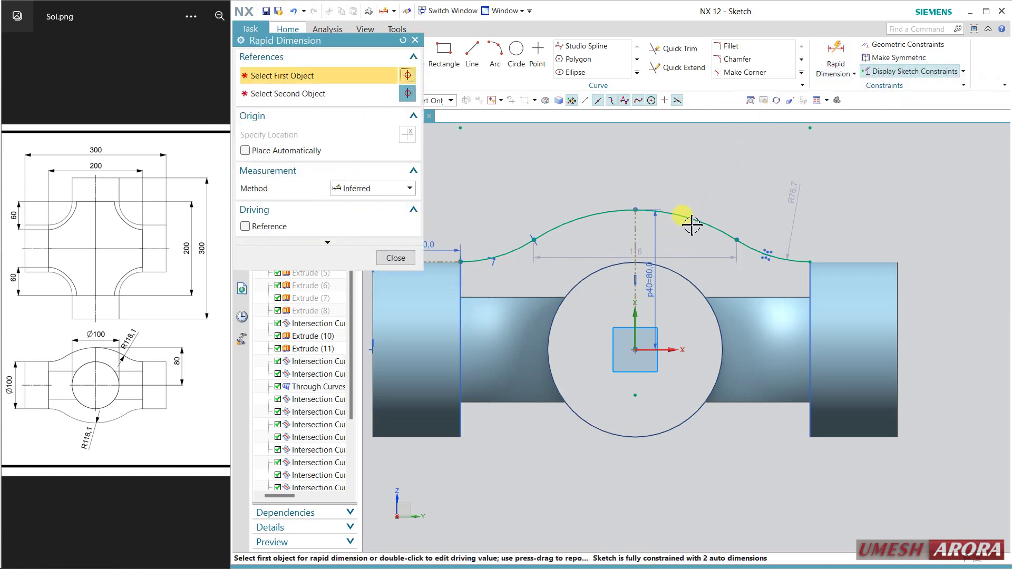
click(695, 222)
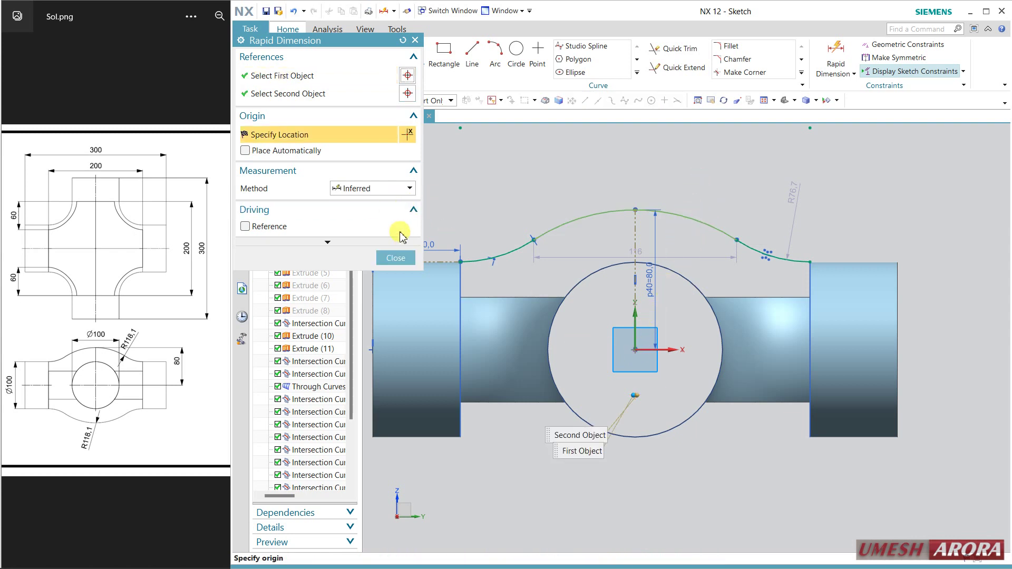
click(404, 188)
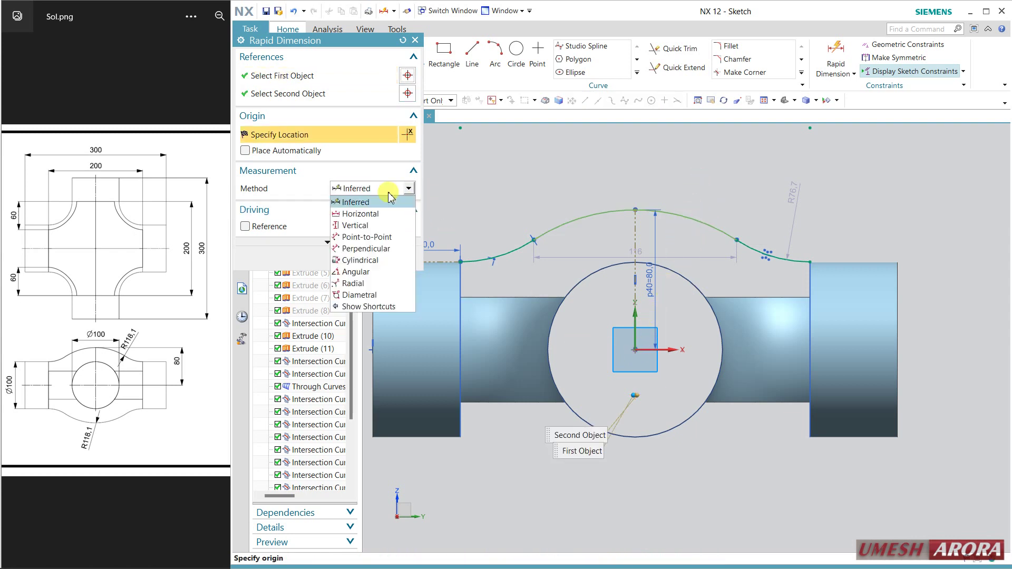
click(366, 283)
click(691, 245)
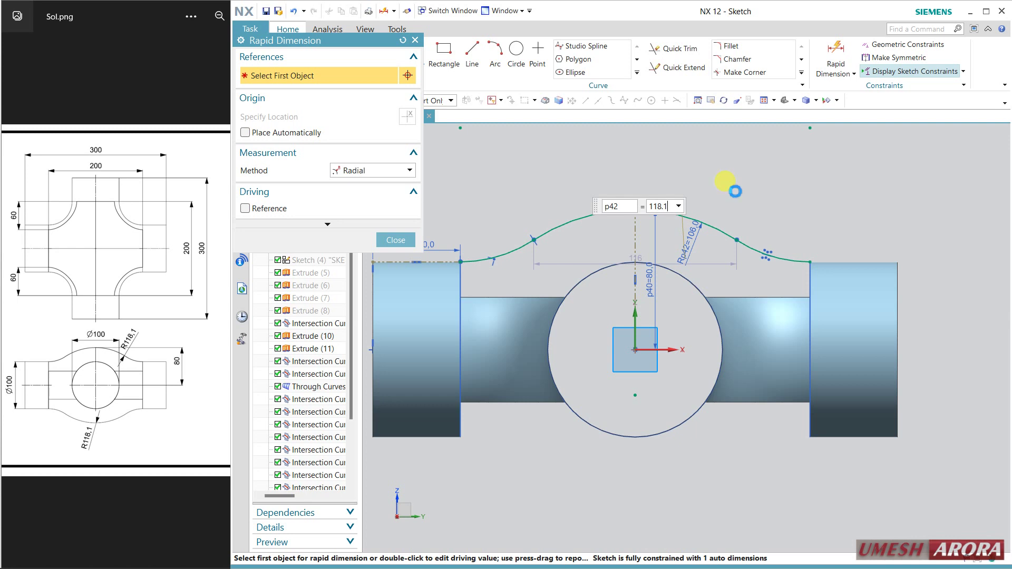
text(118.1)
key(Return)
click(396, 240)
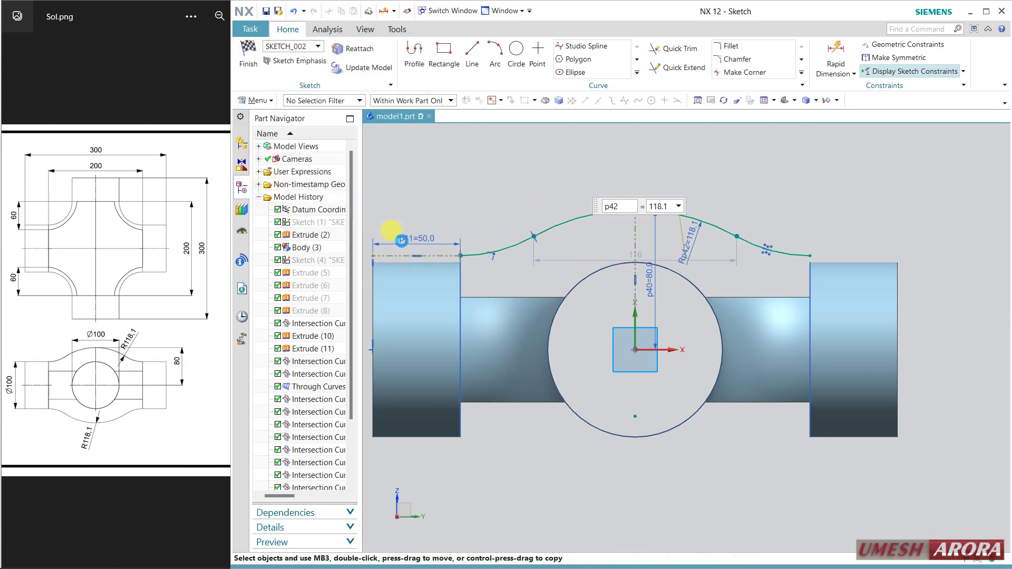
Step: Dimension the horizontal reference line 50 mm above the sketch origin and finish the sketch
scroll(899, 223, up, 1)
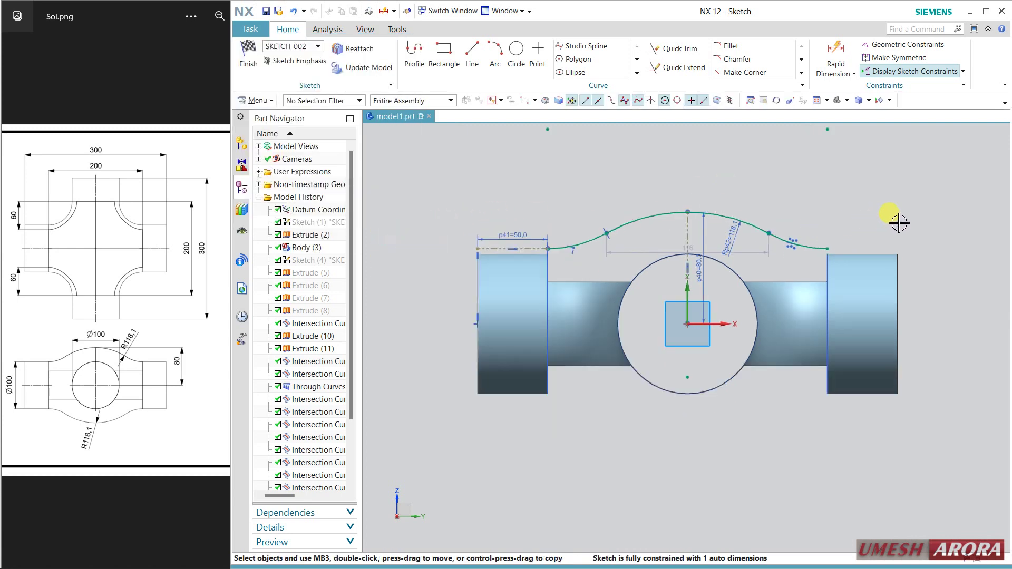
click(821, 66)
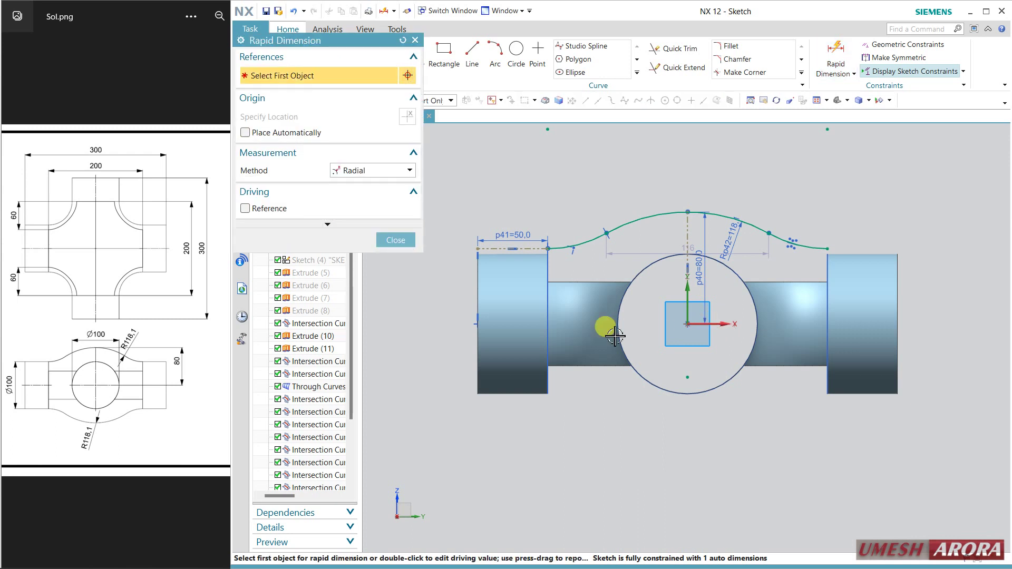
click(480, 248)
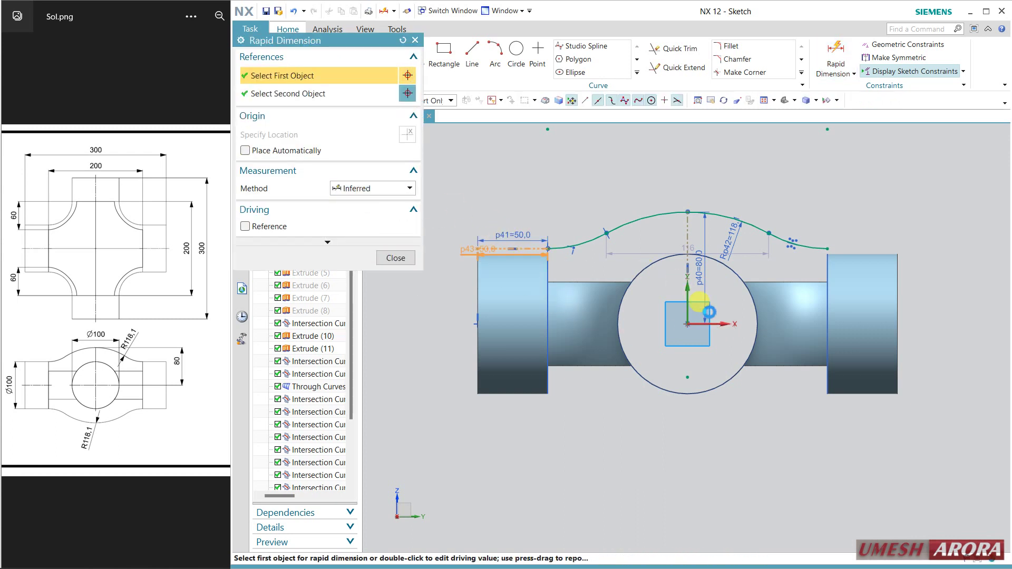
click(495, 249)
click(703, 324)
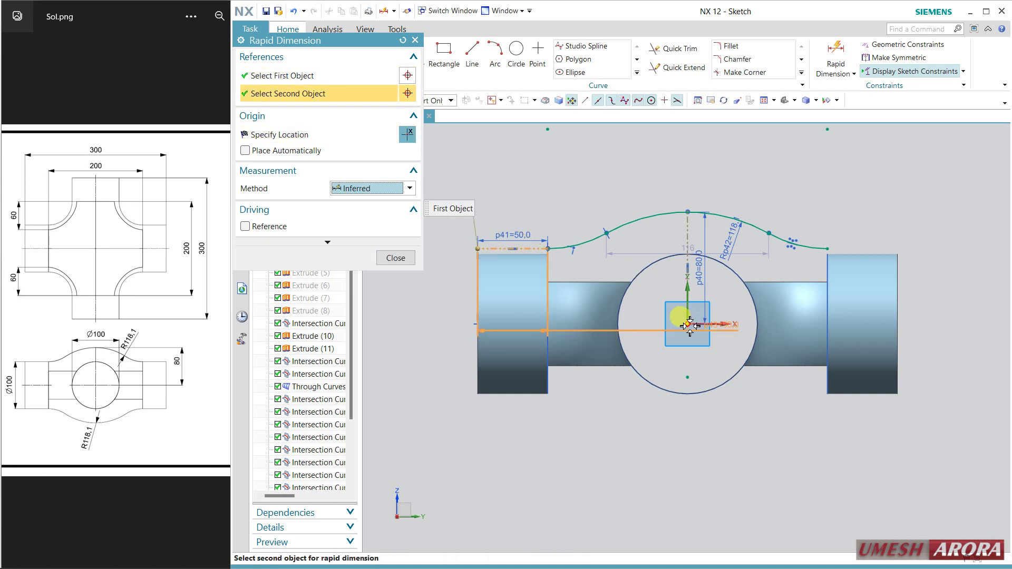
click(431, 303)
text(50)
key(Return)
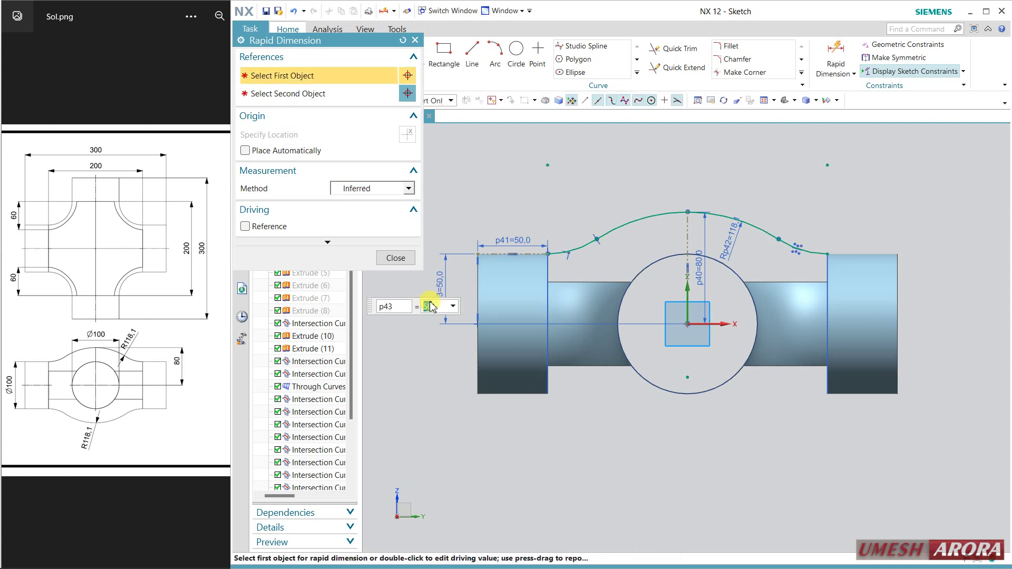
click(413, 261)
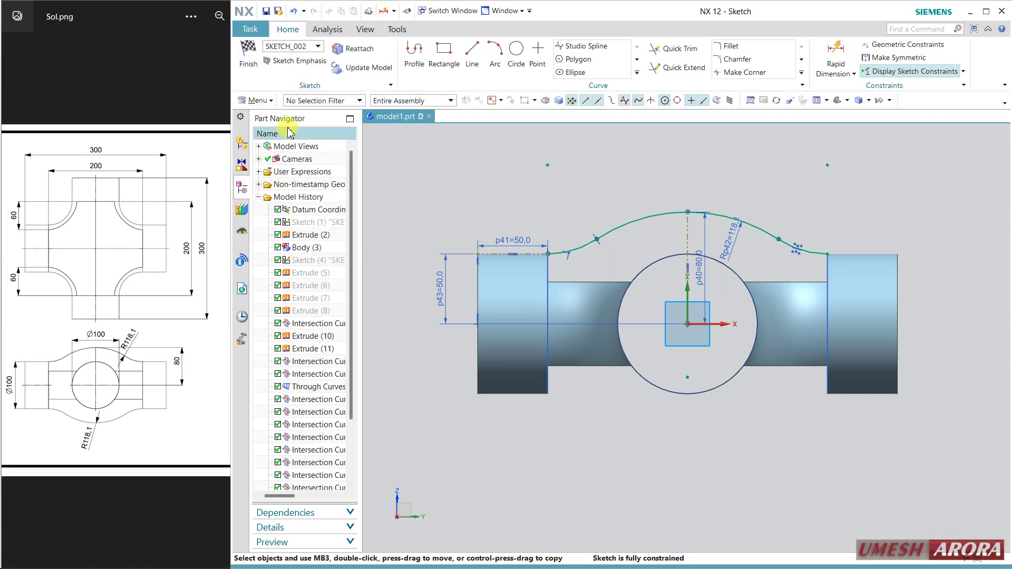
click(248, 53)
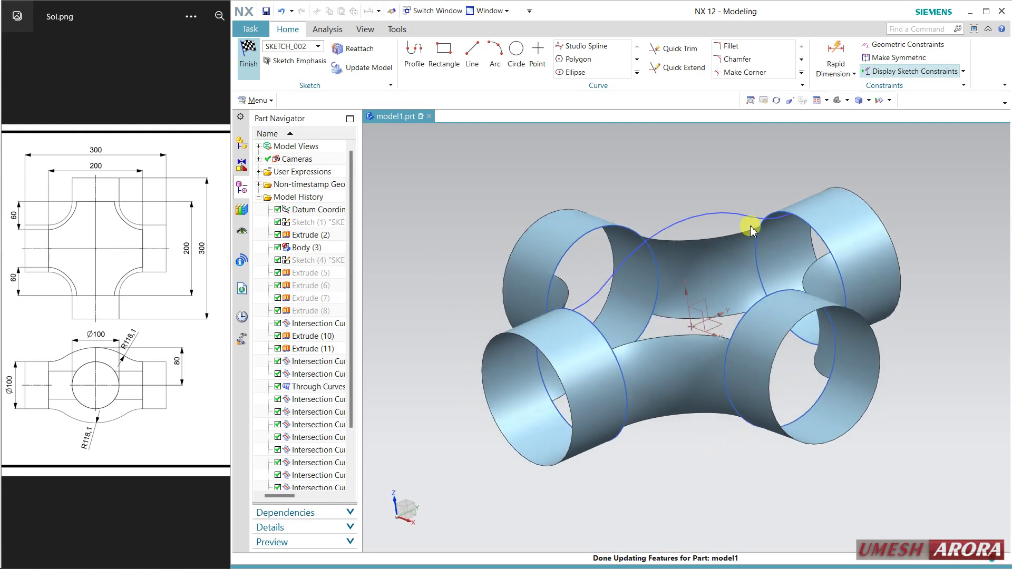
Step: Start a Fill Surface bounded by the four curved corner surfaces' upper edges and the four cylinders' upper inner arcs
mouse_move(705, 172)
middle_down()
mouse_move(719, 241)
mouse_move(711, 172)
mouse_move(713, 182)
middle_up()
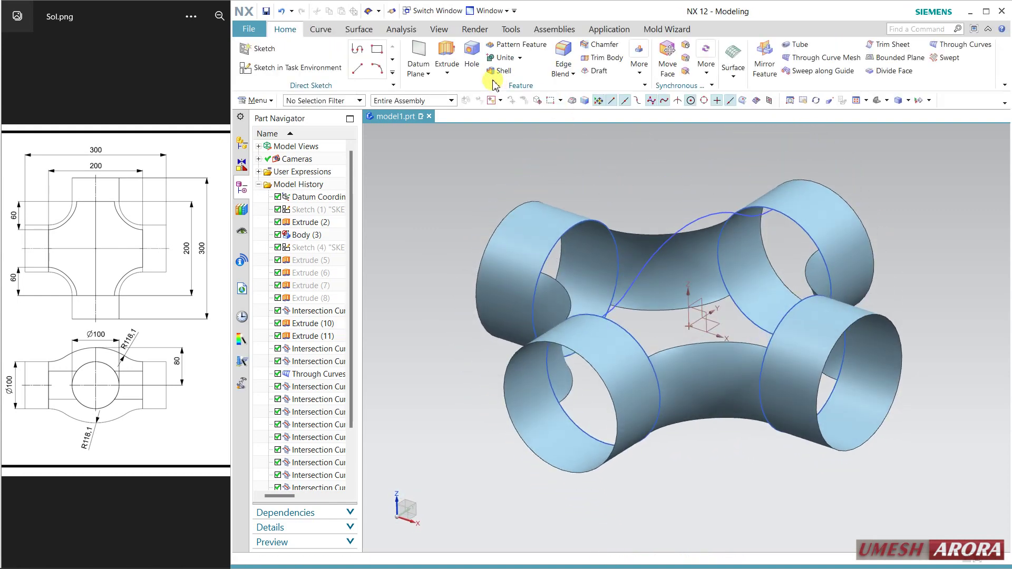
click(349, 30)
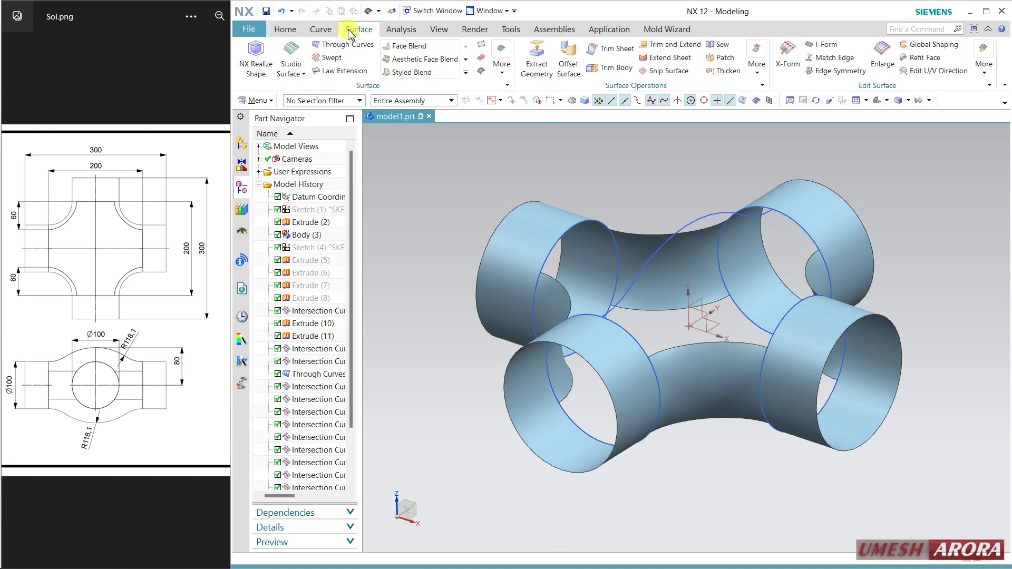
click(370, 12)
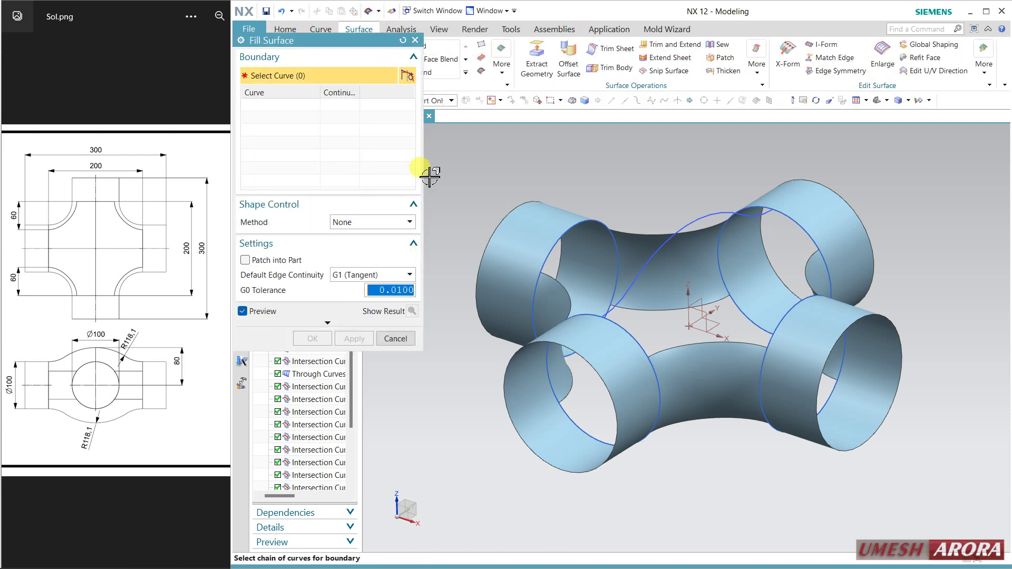
click(591, 227)
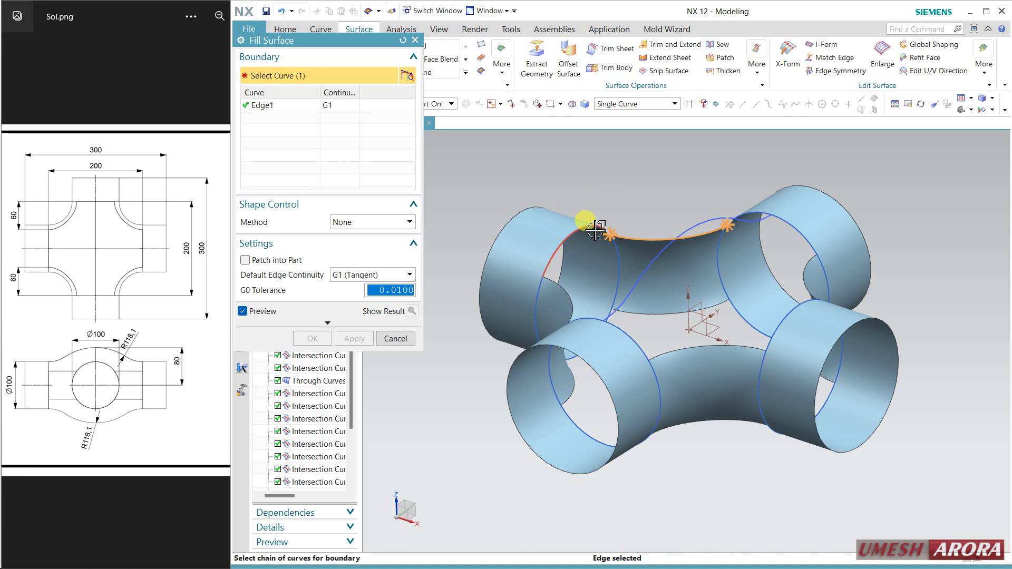
click(593, 230)
click(619, 326)
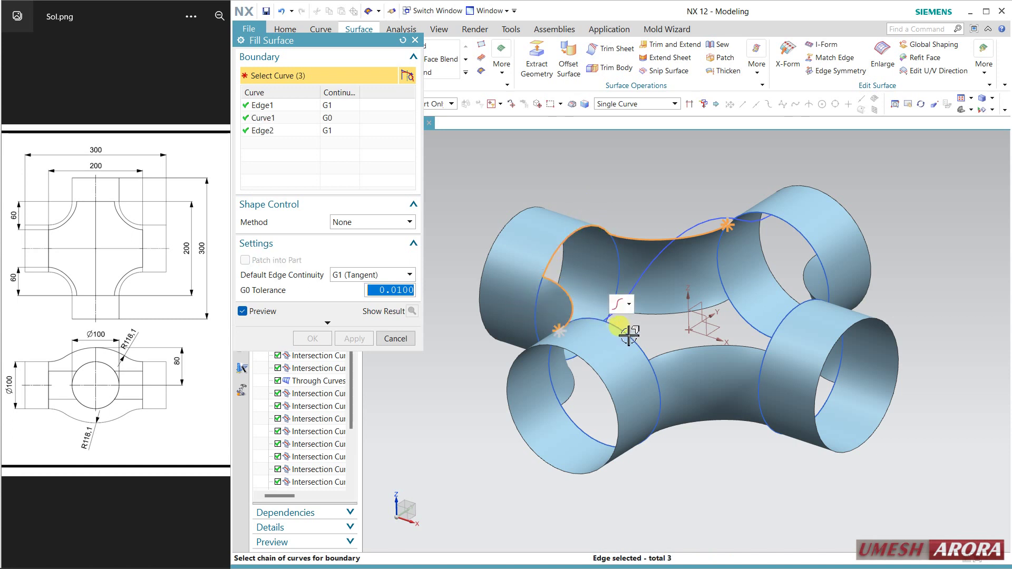
click(628, 334)
click(676, 354)
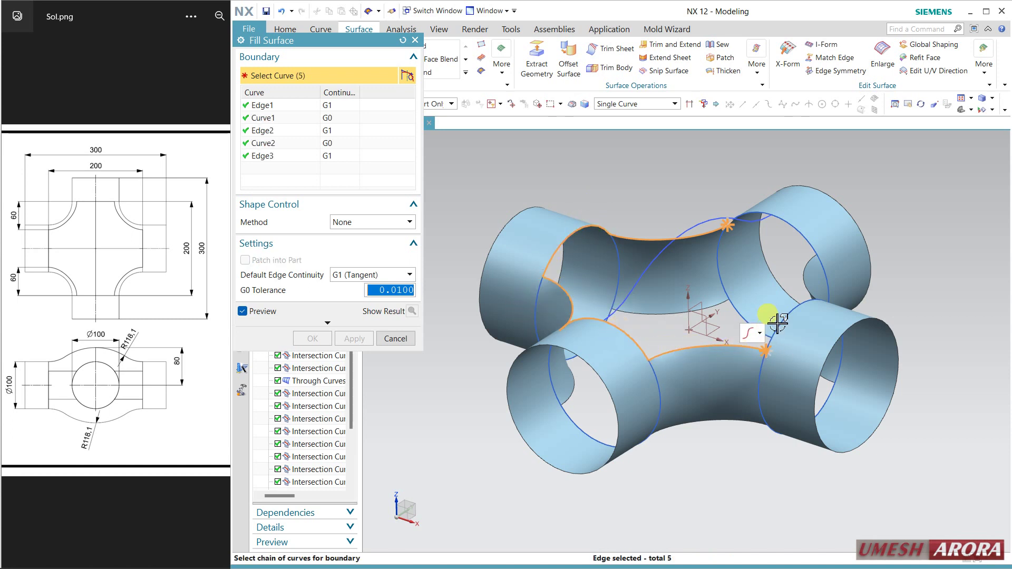
click(785, 325)
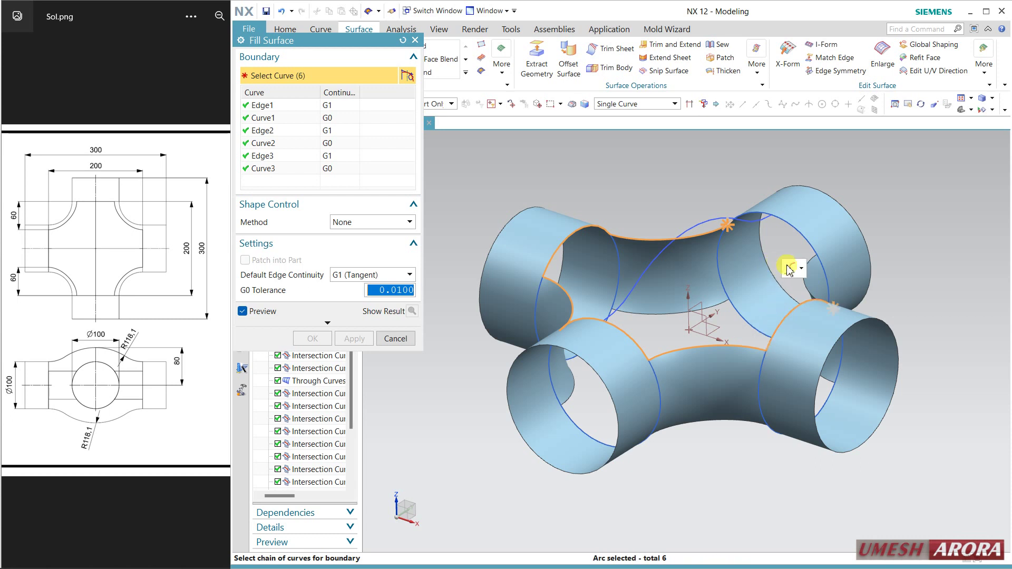
click(806, 287)
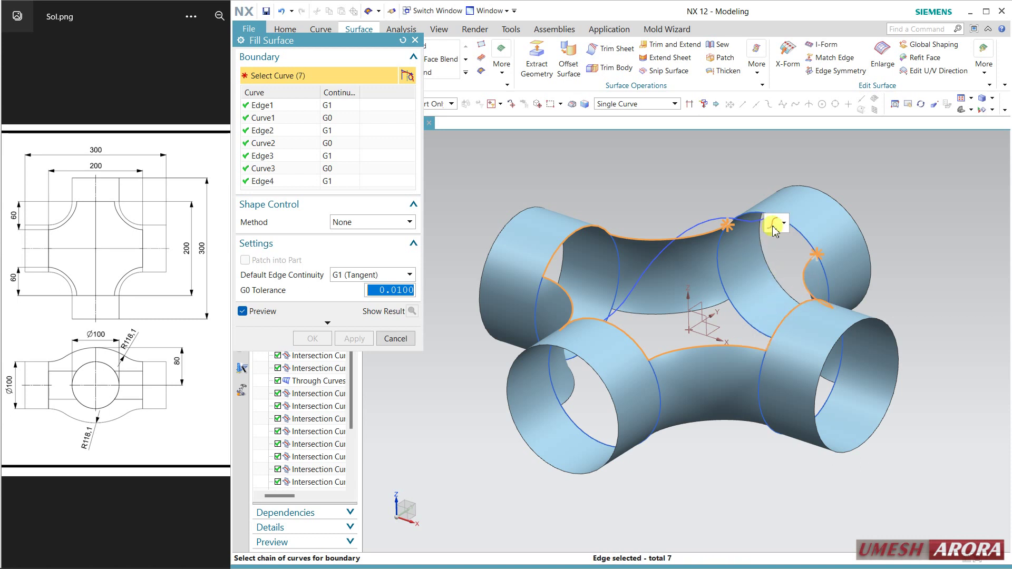
click(807, 244)
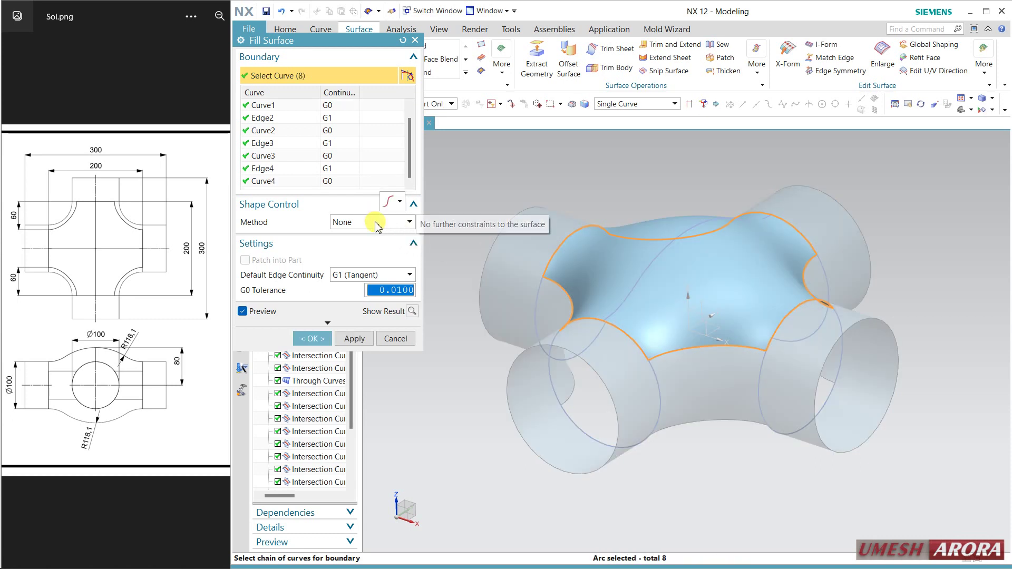
click(410, 222)
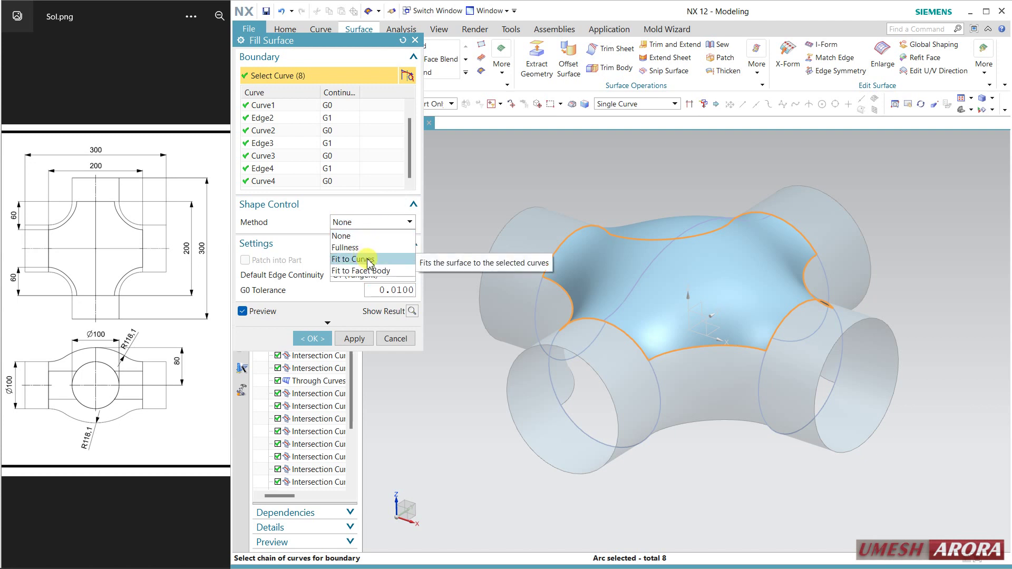
click(369, 259)
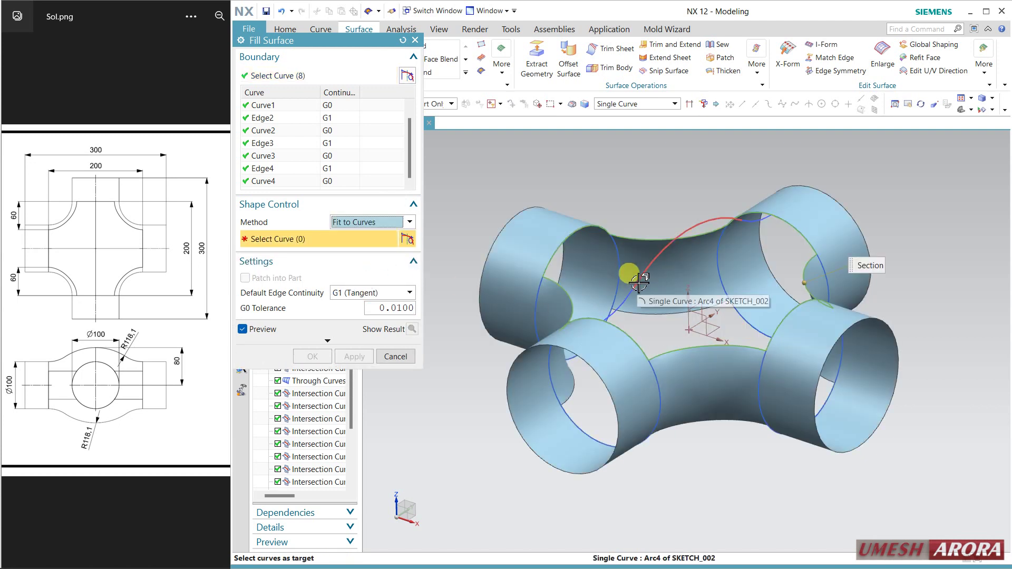
click(654, 104)
click(630, 132)
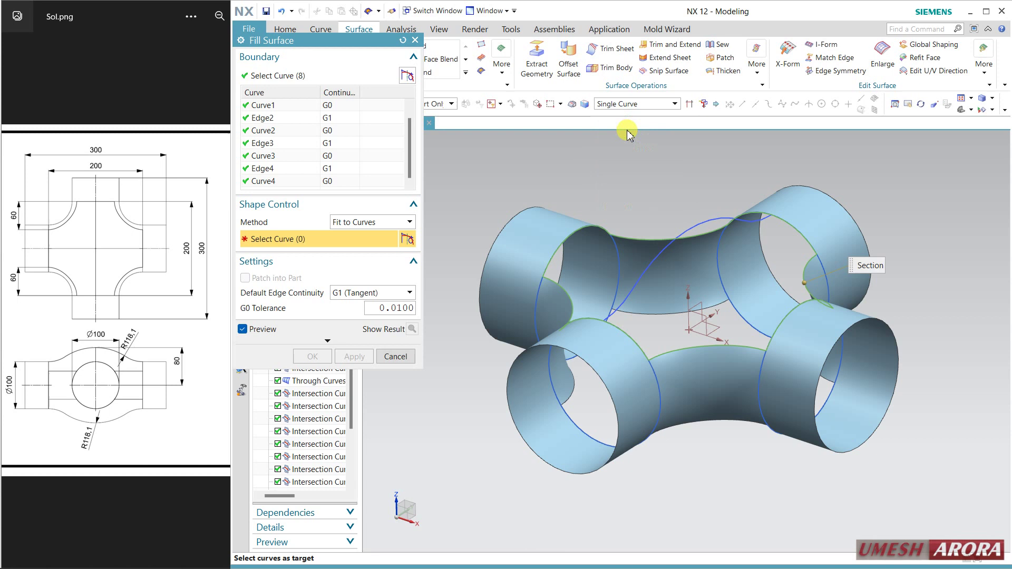
click(621, 307)
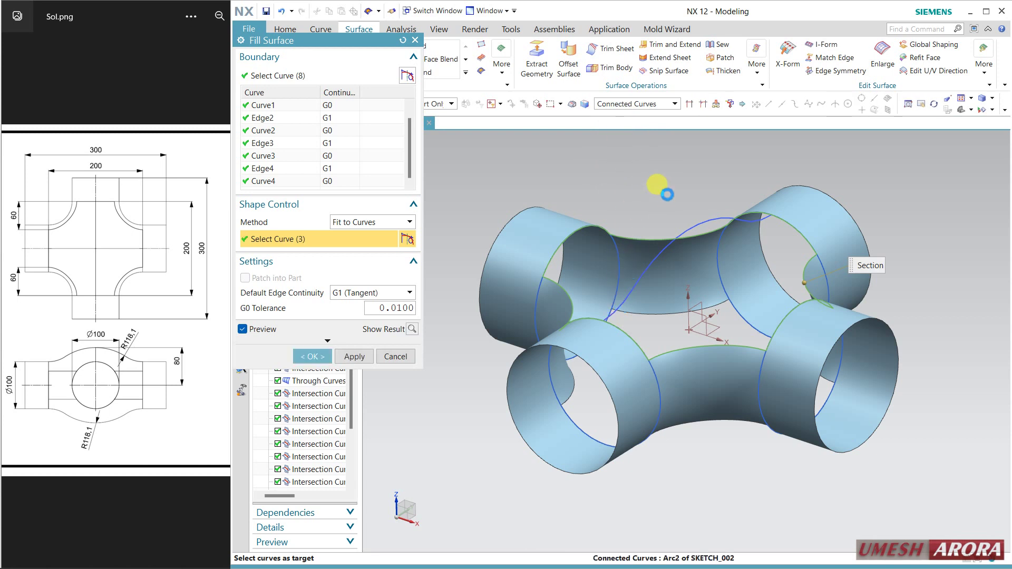
middle_drag(652, 187, 632, 228)
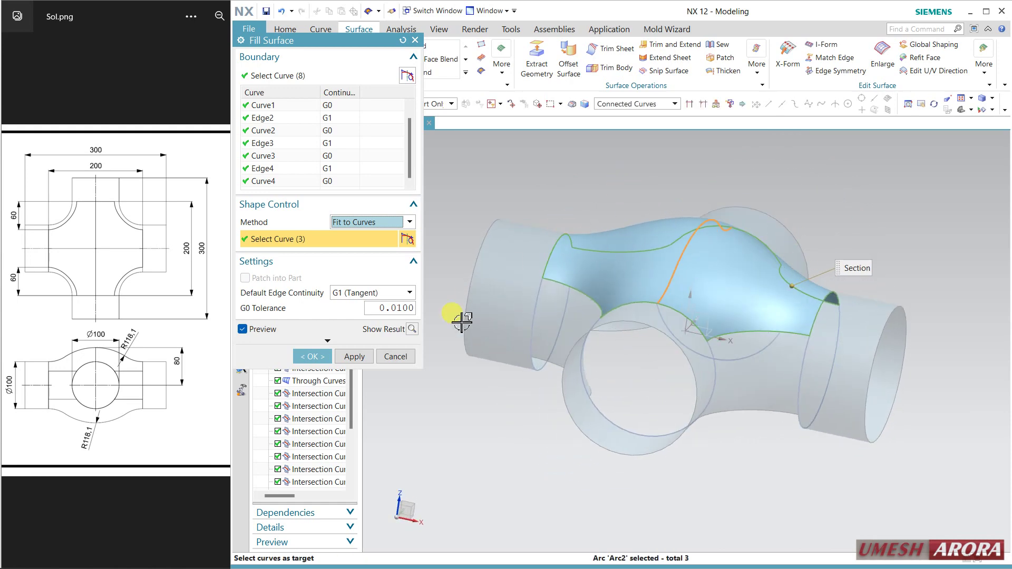
click(395, 357)
Step: Pattern the domed profile's three tangent arcs circularly about the Z axis with a count of 2 and a 90° pitch angle
middle_drag(836, 216, 651, 187)
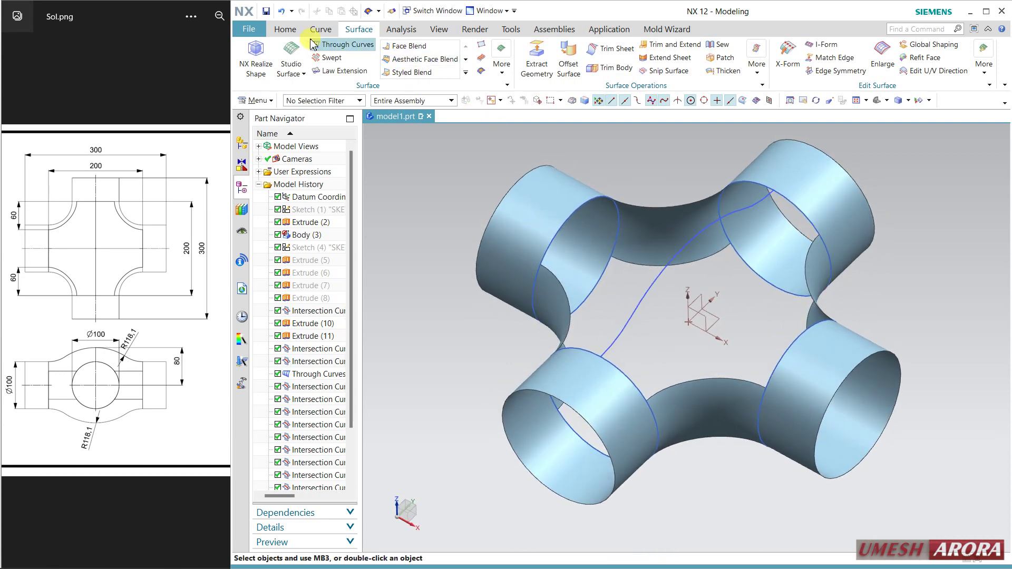
click(279, 30)
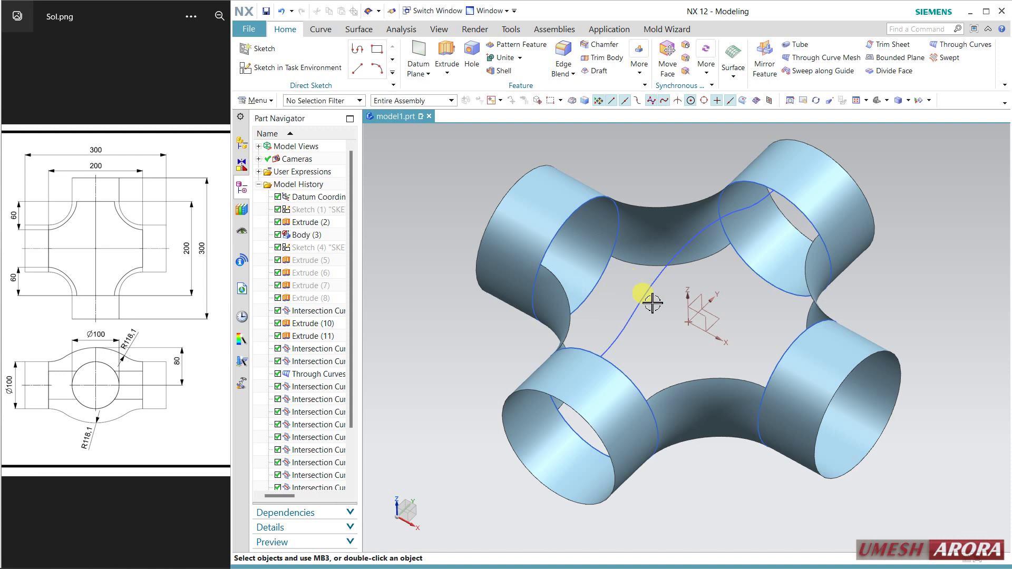
click(263, 101)
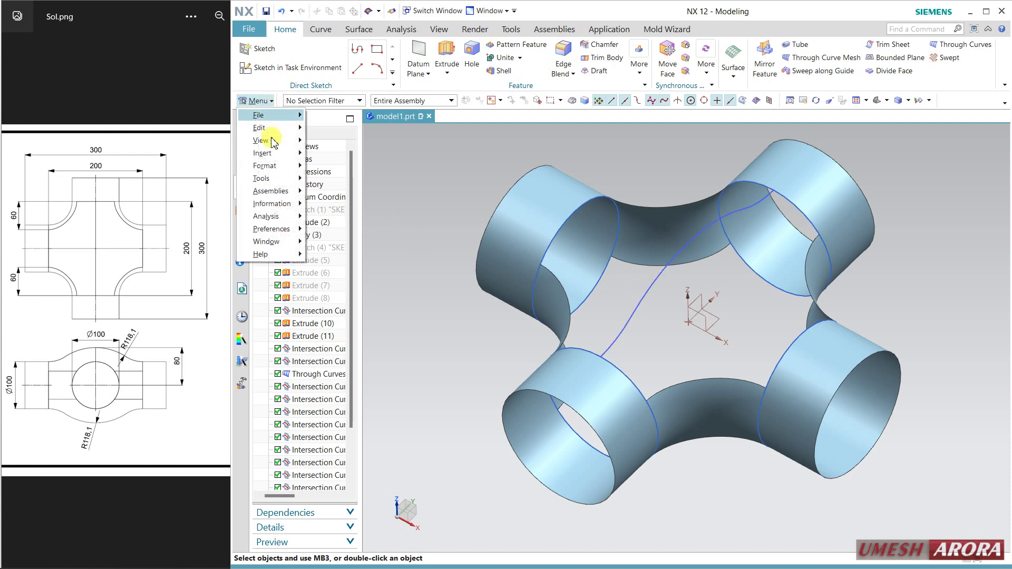
mouse_move(272, 153)
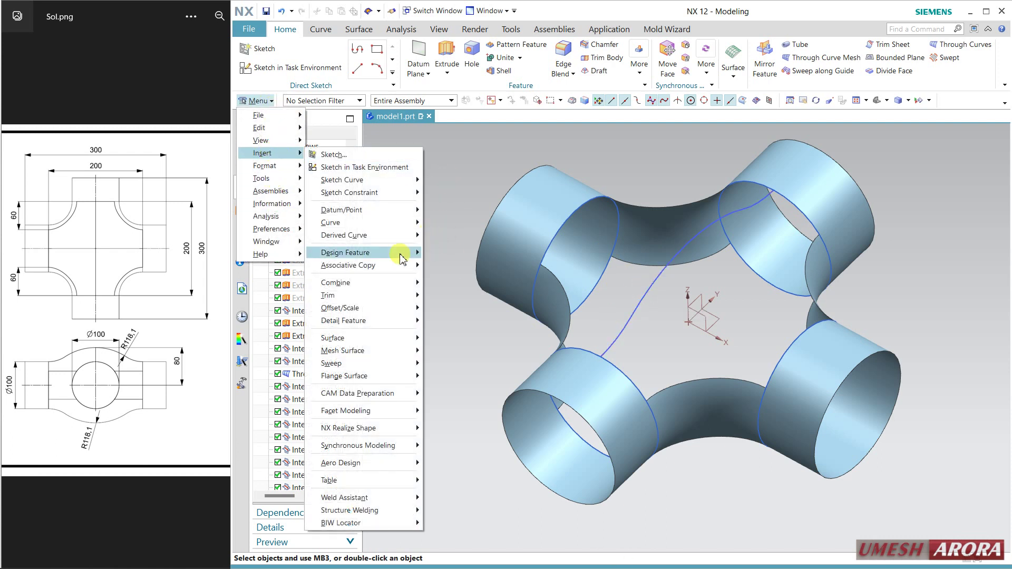
mouse_move(400, 266)
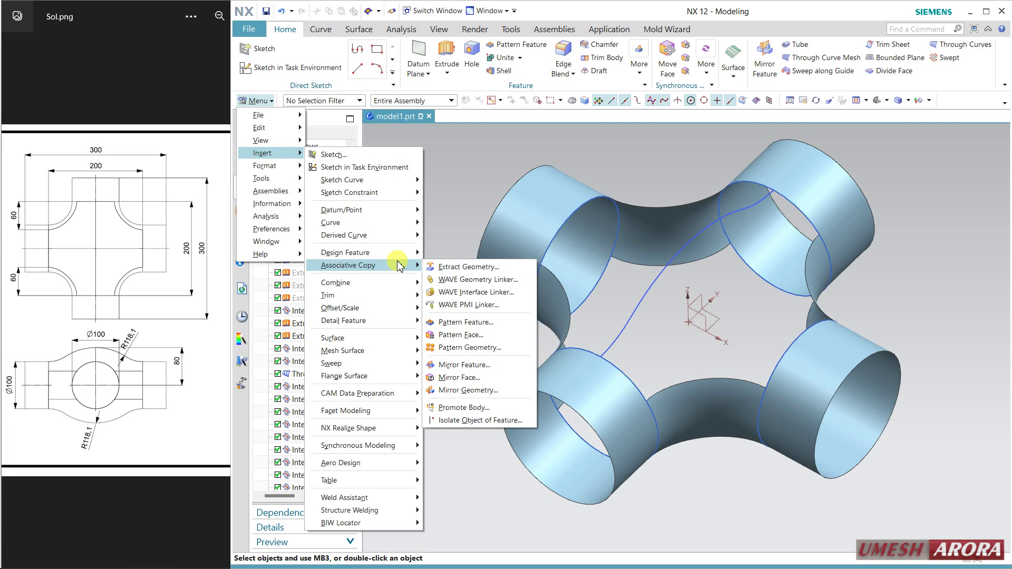
click(454, 336)
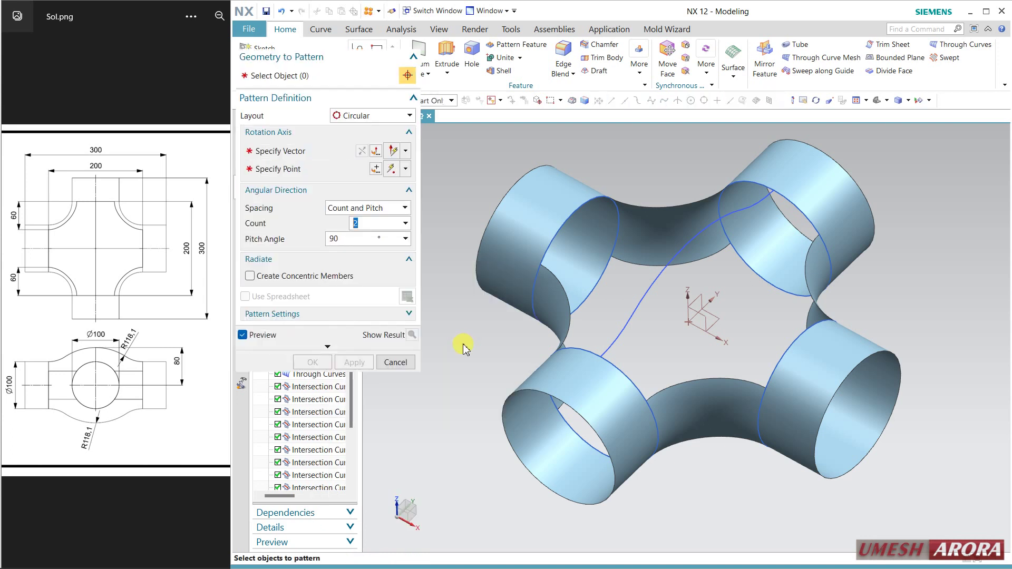
click(626, 323)
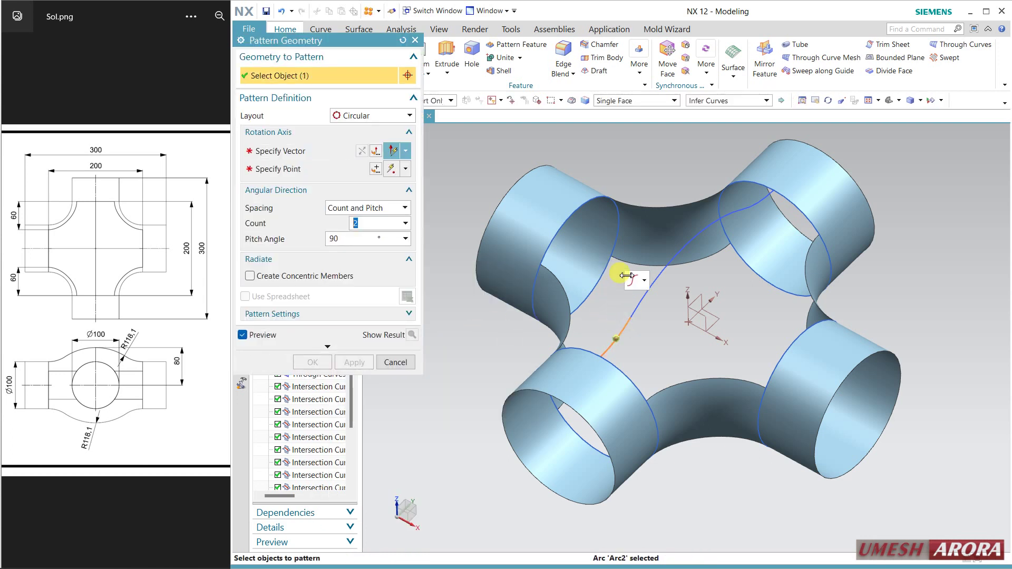
click(636, 104)
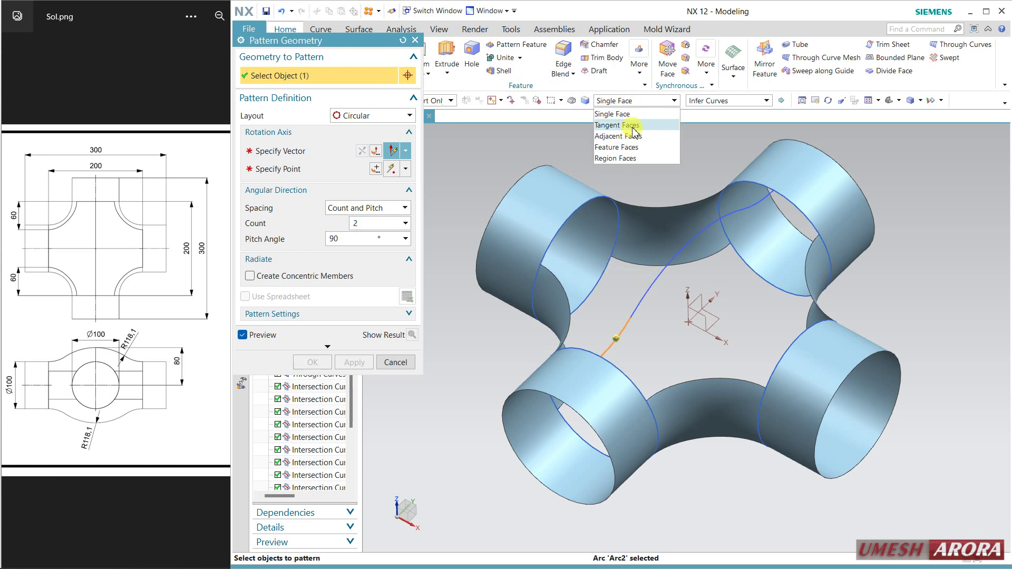
click(633, 130)
click(652, 283)
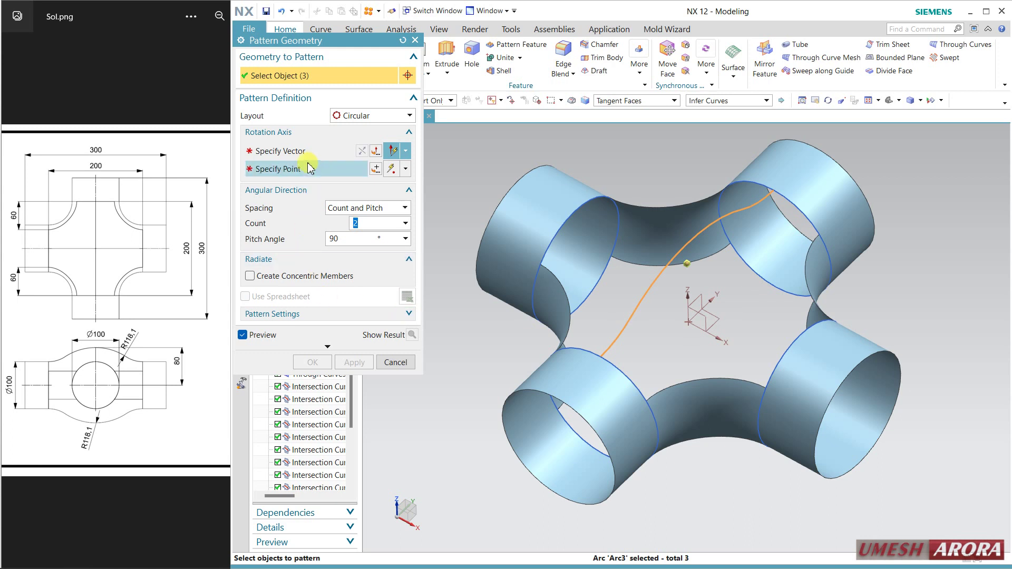
middle_click(637, 320)
click(685, 293)
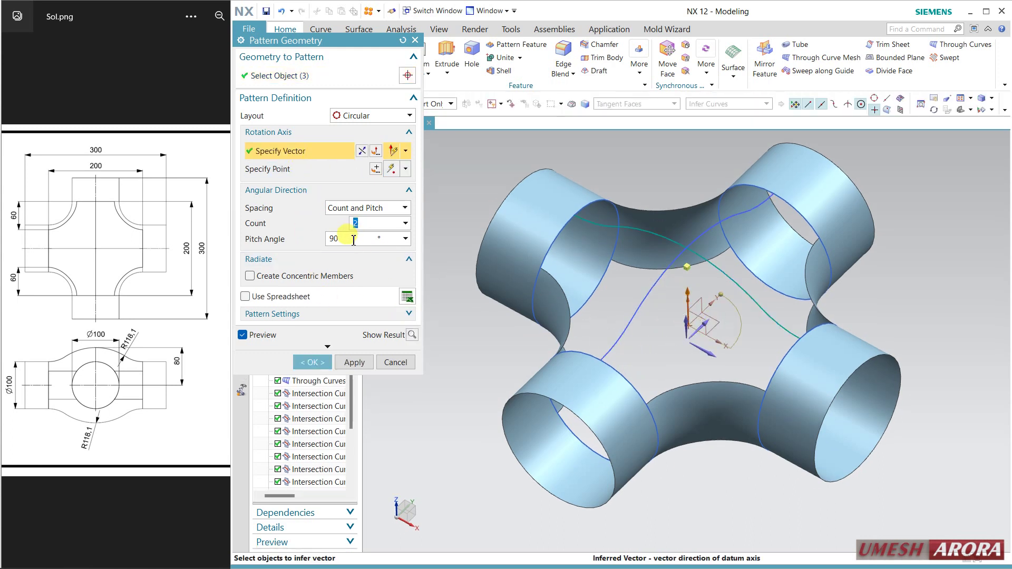
click(311, 362)
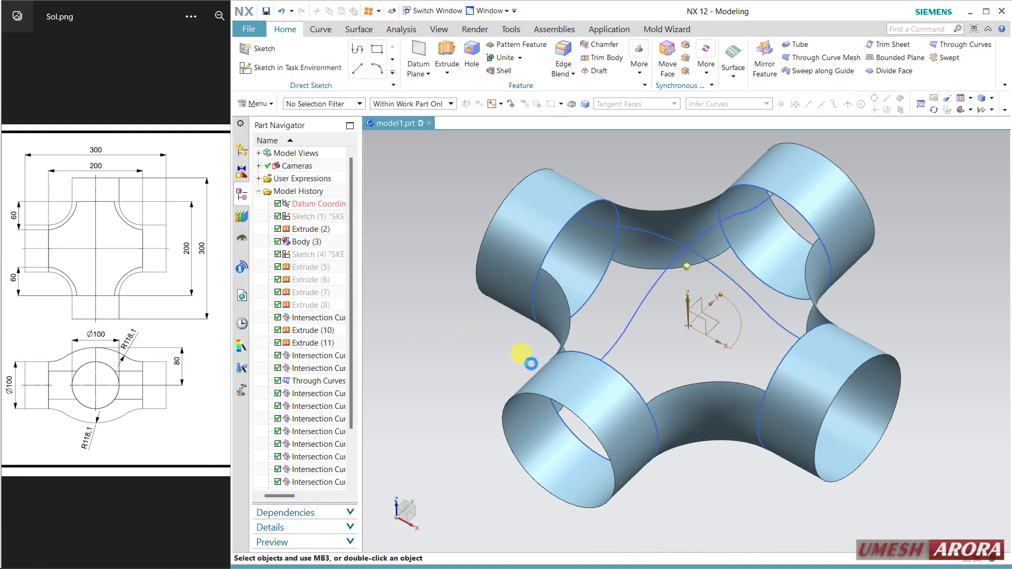
Step: Start a Fill Surface bounded by the upper edges of the four curved corner surfaces and the upper inner arcs of the four cylinders
middle_drag(818, 213, 512, 216)
click(349, 32)
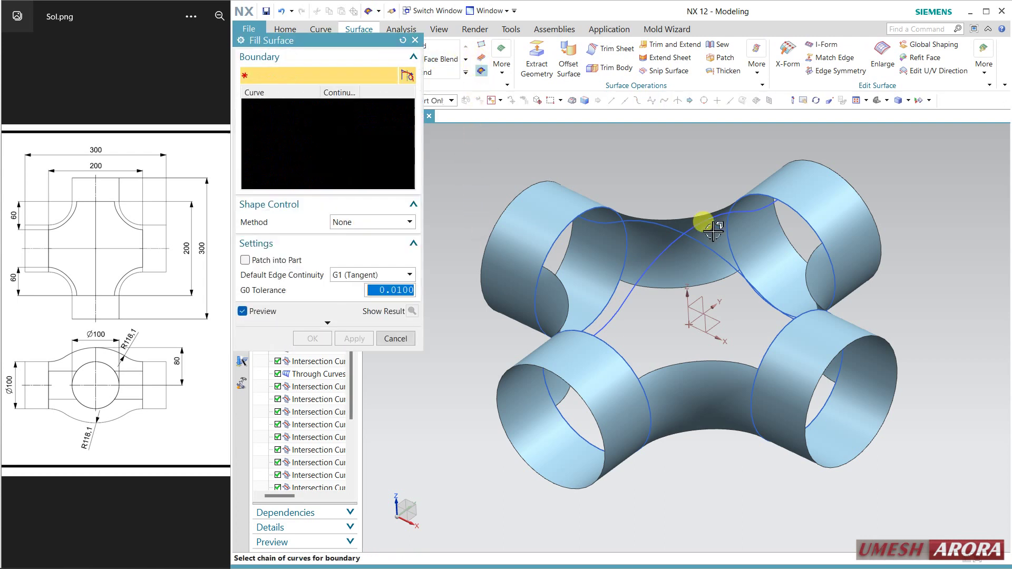
click(680, 207)
middle_drag(682, 204, 684, 199)
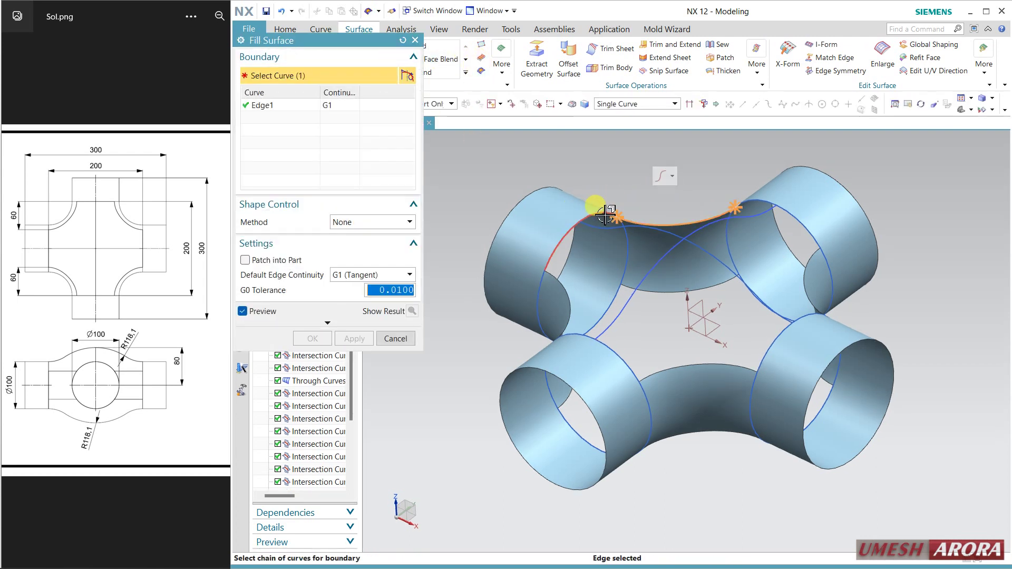
click(551, 280)
click(562, 288)
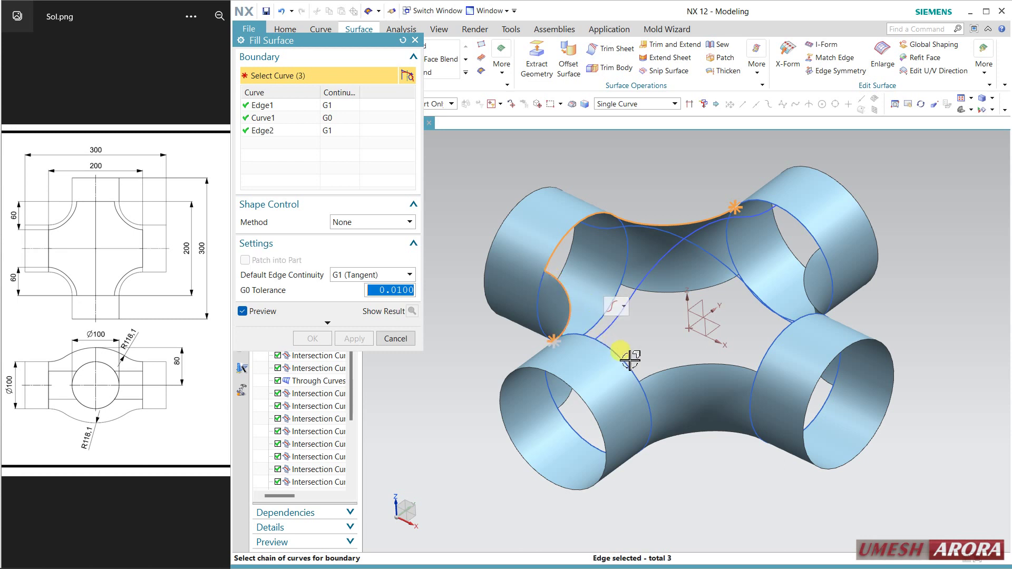
click(630, 362)
click(682, 367)
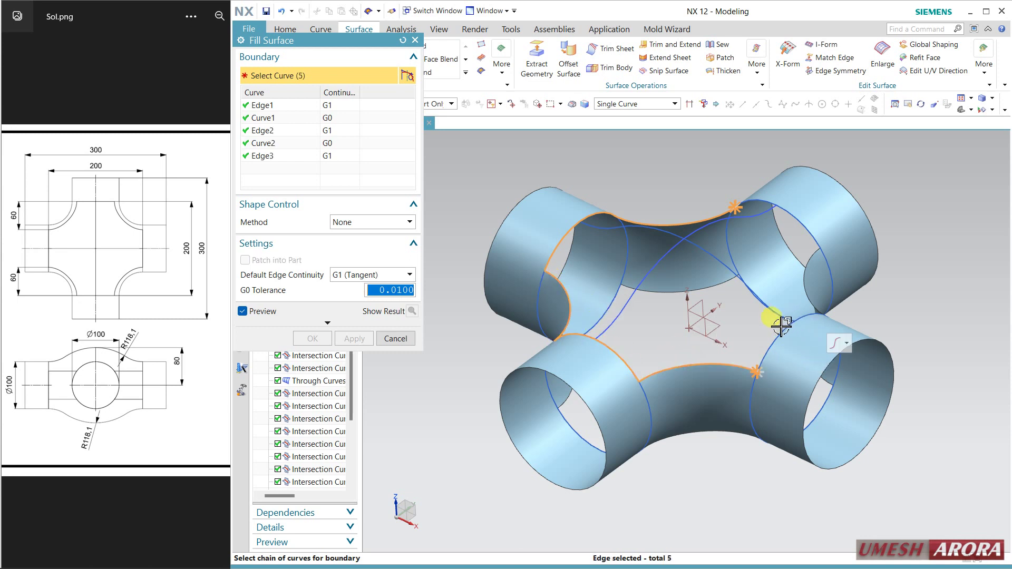
click(775, 340)
click(805, 284)
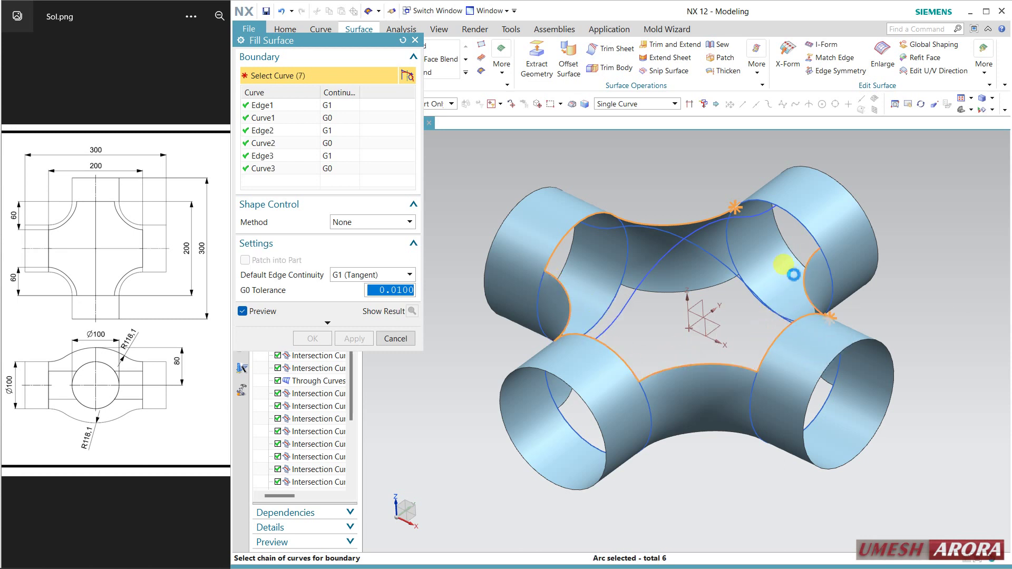
click(768, 201)
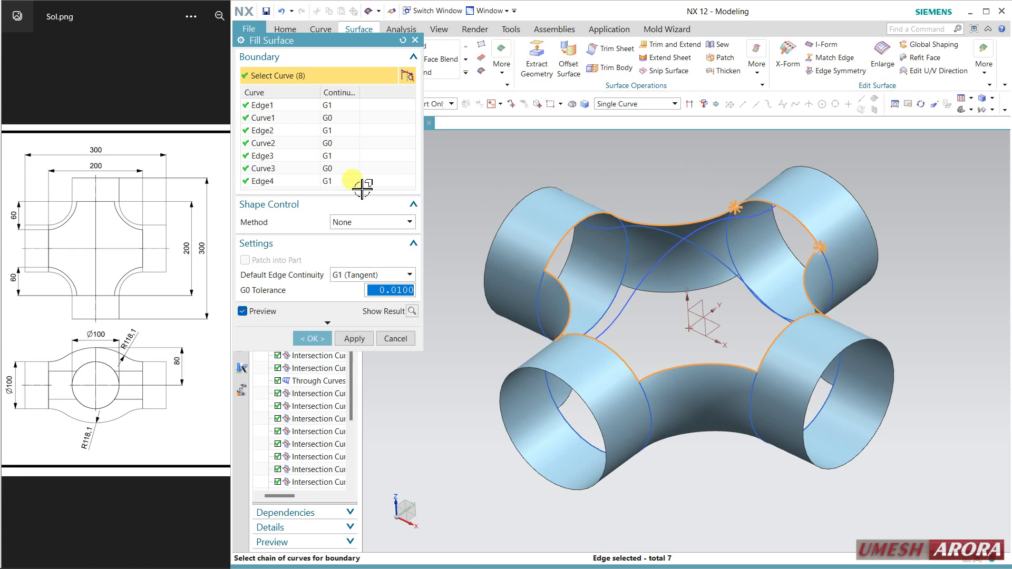
Step: Shape the fill surface with Fit to Curves, using both crossing domed profiles as connected curves, and create it
click(369, 222)
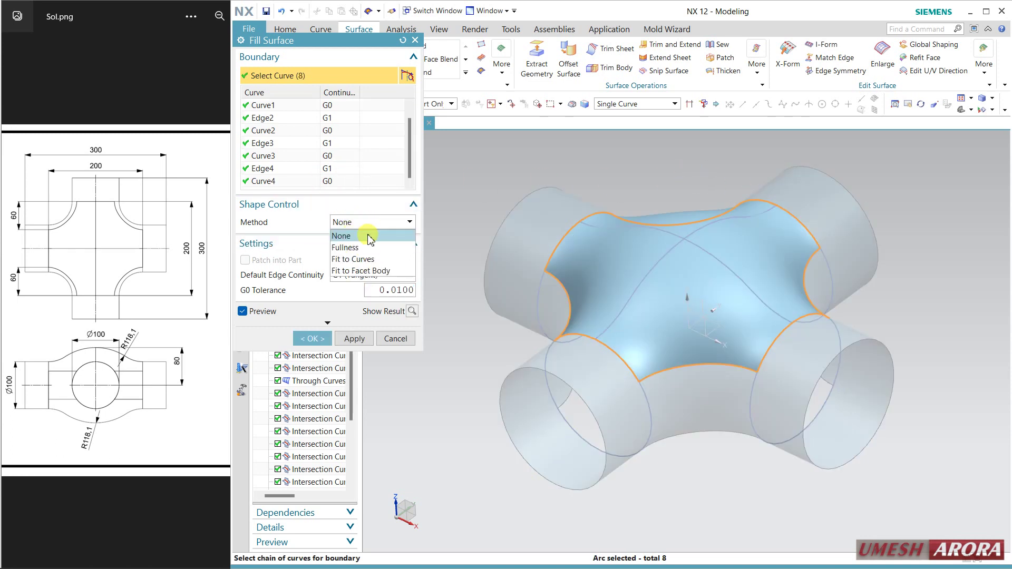
click(364, 262)
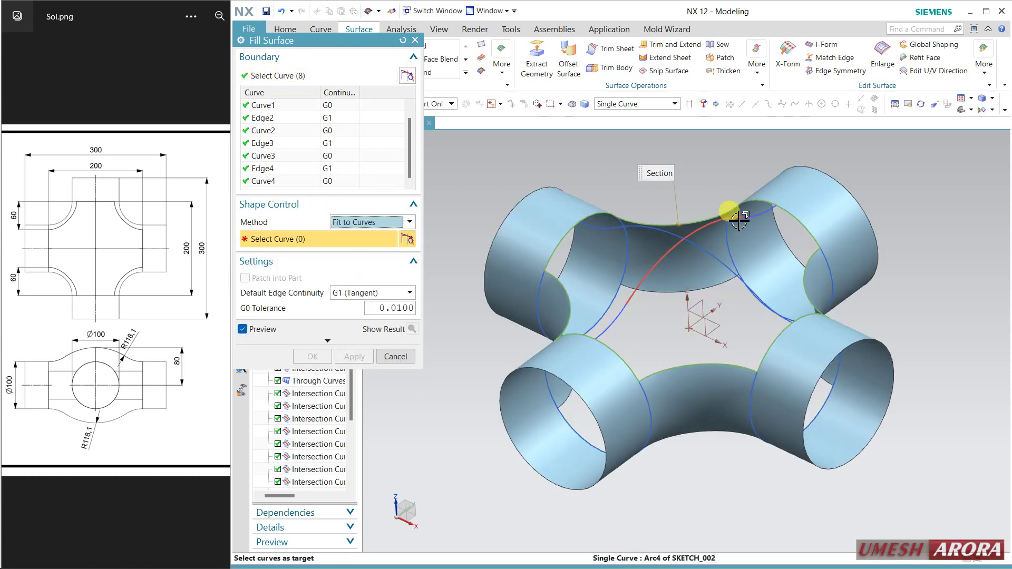
click(635, 104)
click(621, 129)
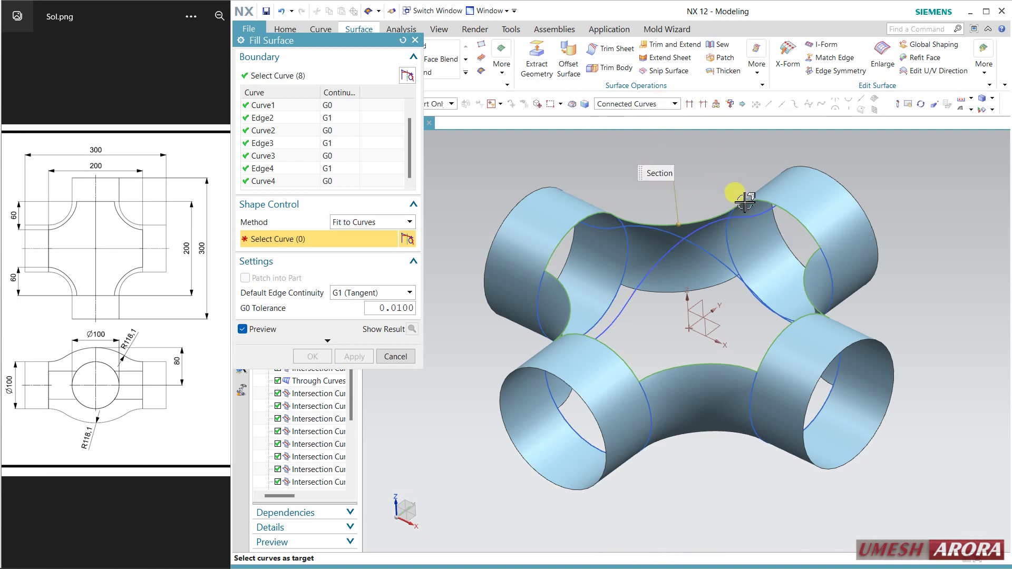
click(745, 202)
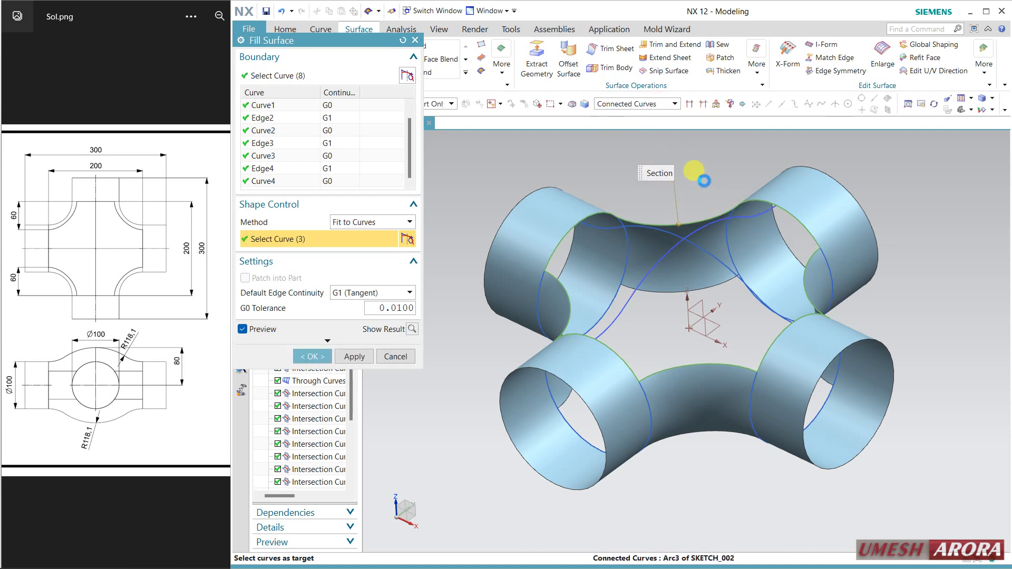
click(720, 258)
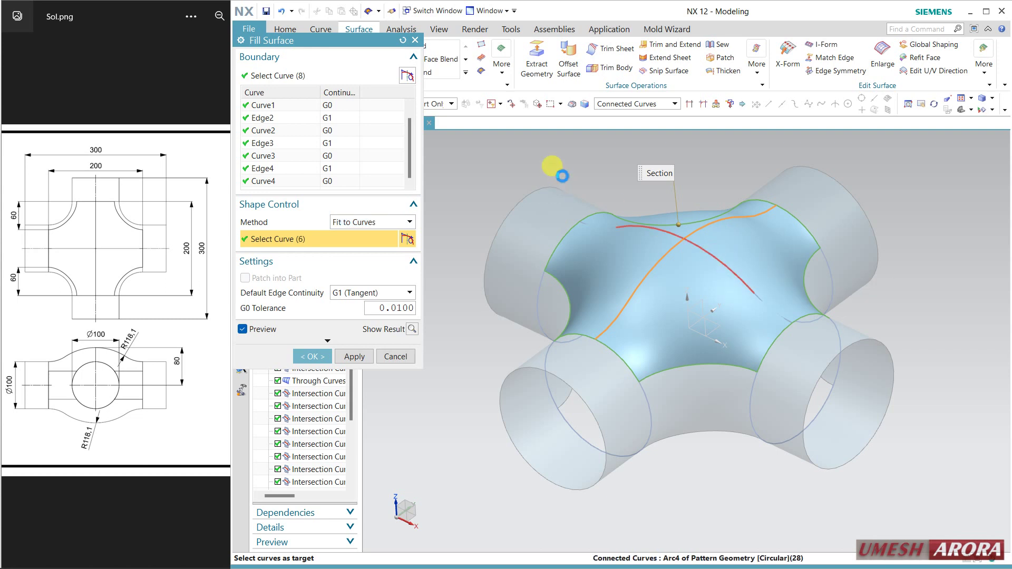
click(313, 357)
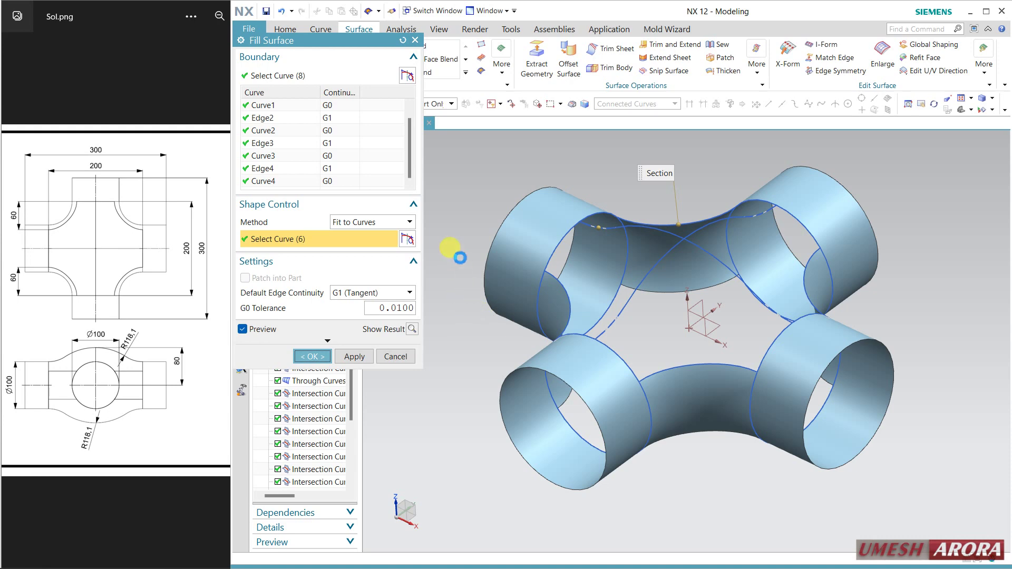
middle_drag(458, 253, 682, 300)
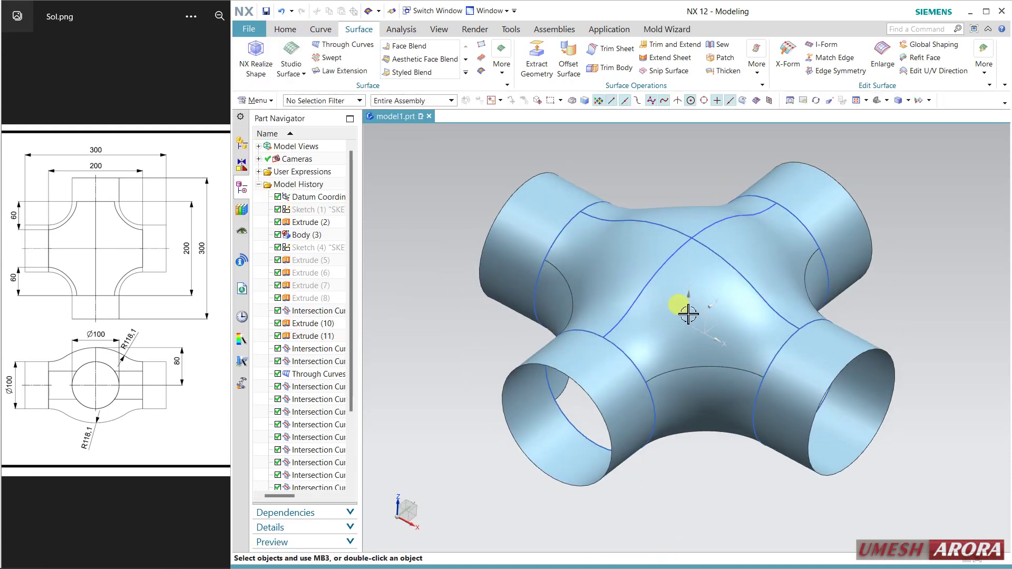
Step: Mirror the domed fill surface about the XY plane to close the junction's underside, and maximize the modeling window
click(694, 279)
click(295, 35)
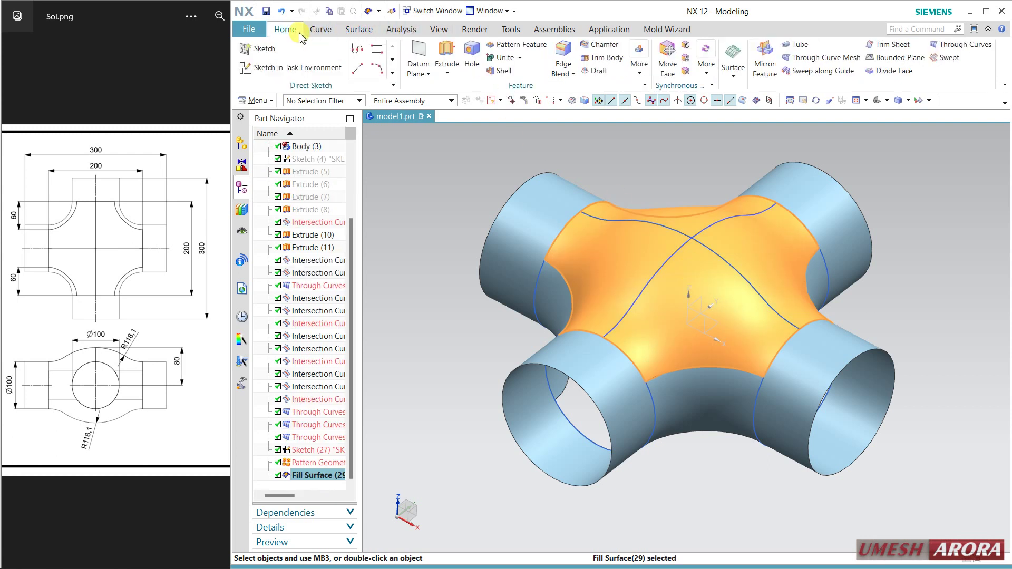
click(761, 63)
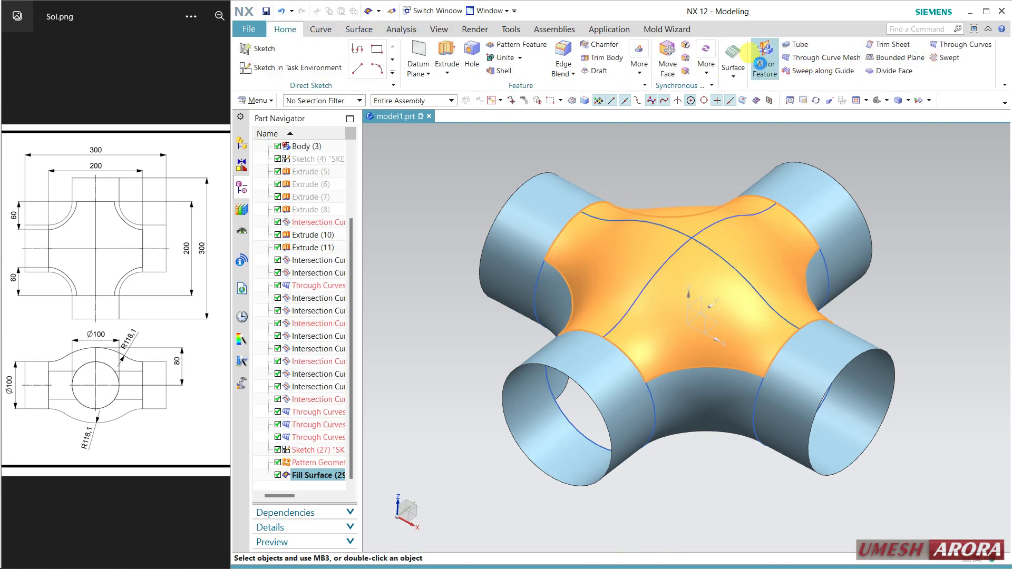
click(330, 134)
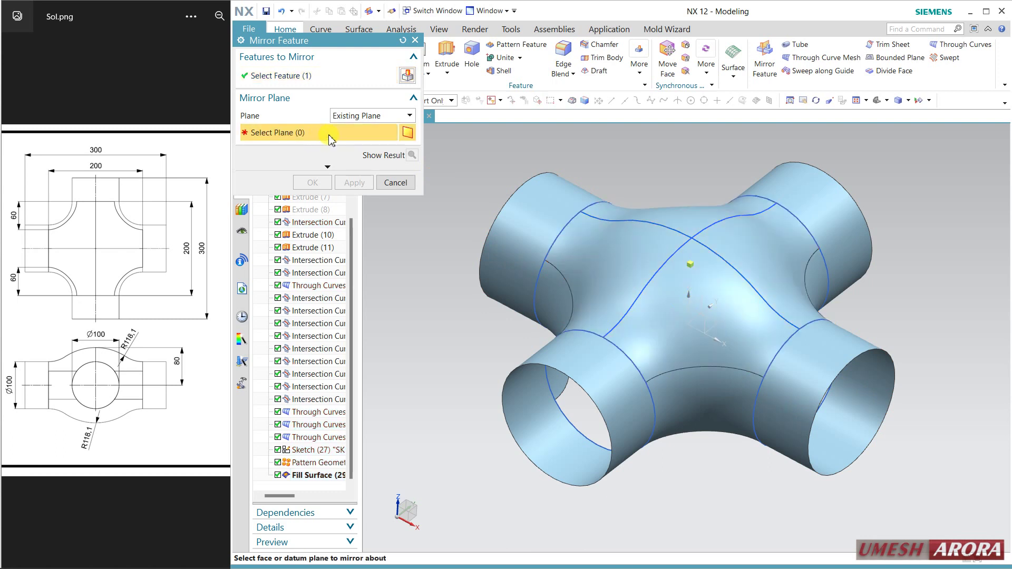
click(712, 324)
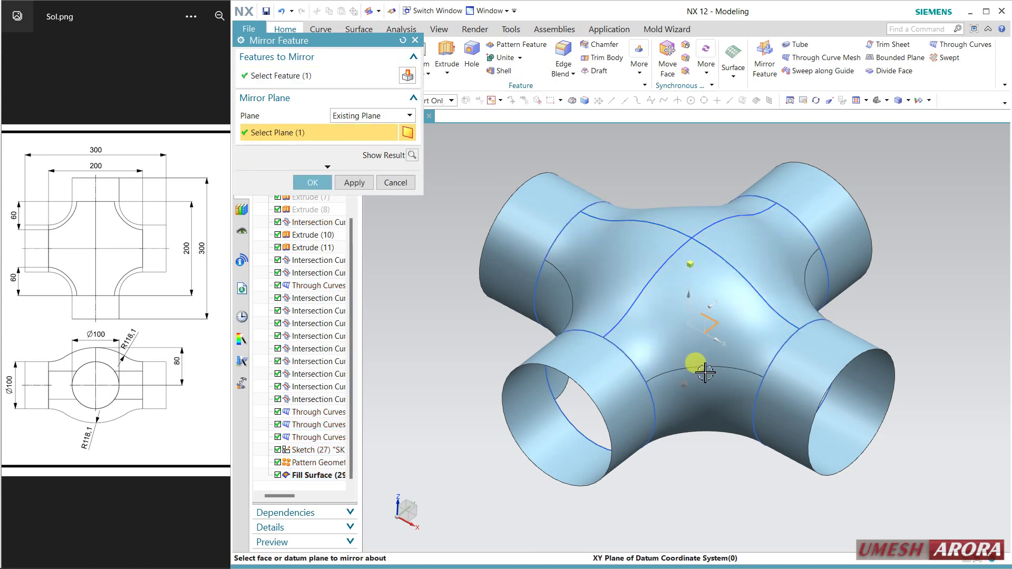
middle_click(701, 447)
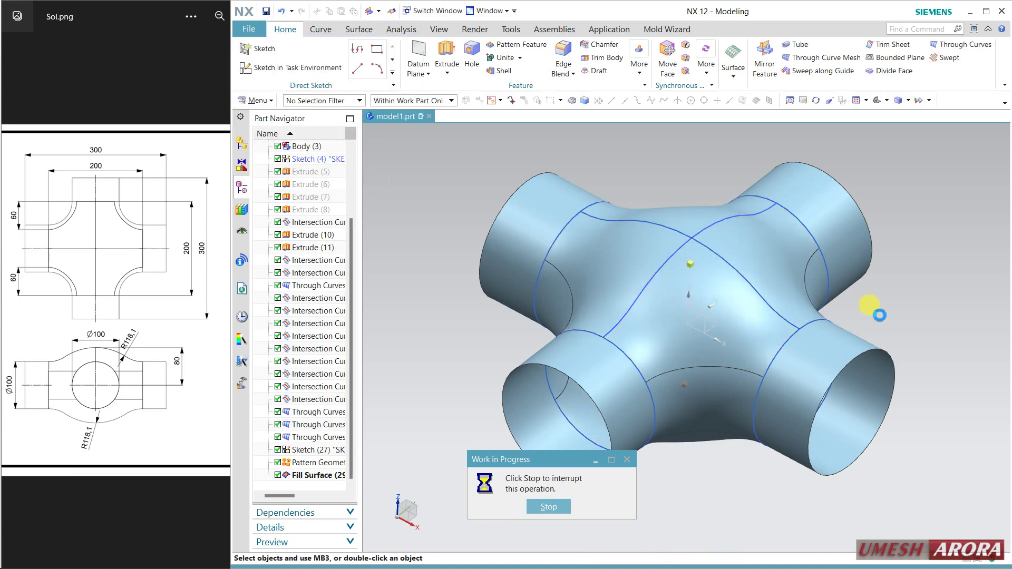
click(984, 12)
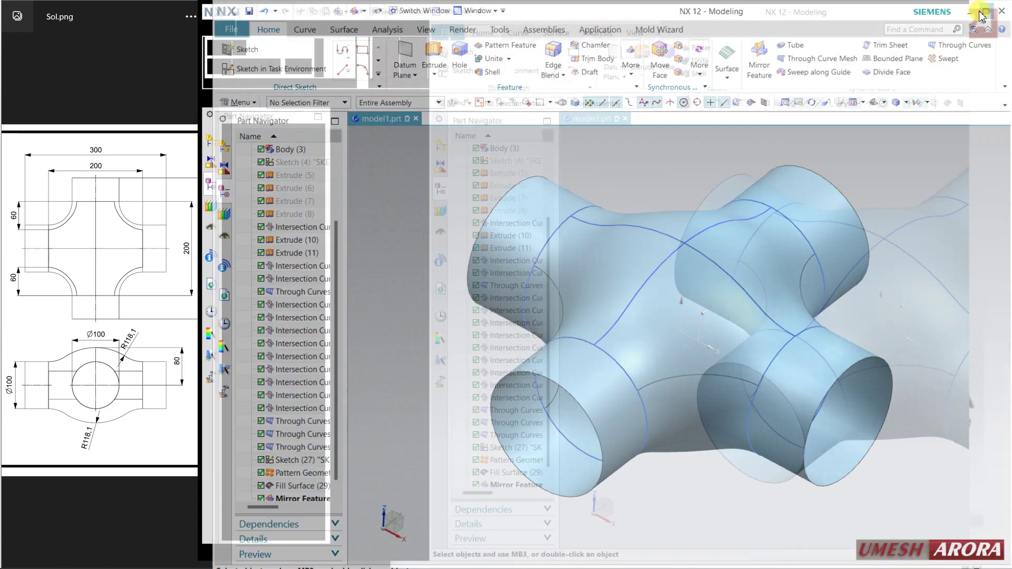
Step: Turn on True Shading for the pipe junction and try a transparent, glass-like global material on it
click(205, 26)
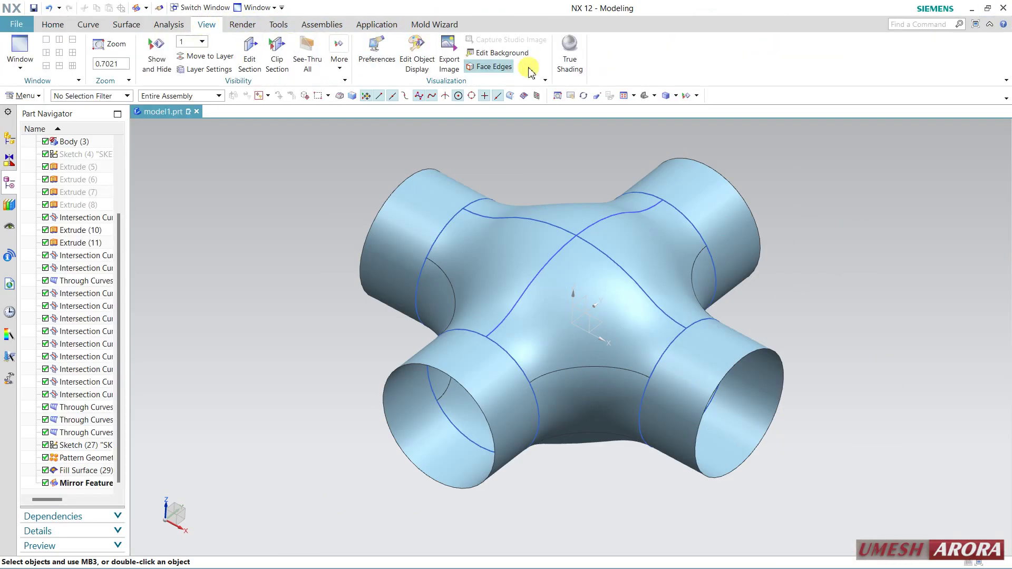
click(570, 52)
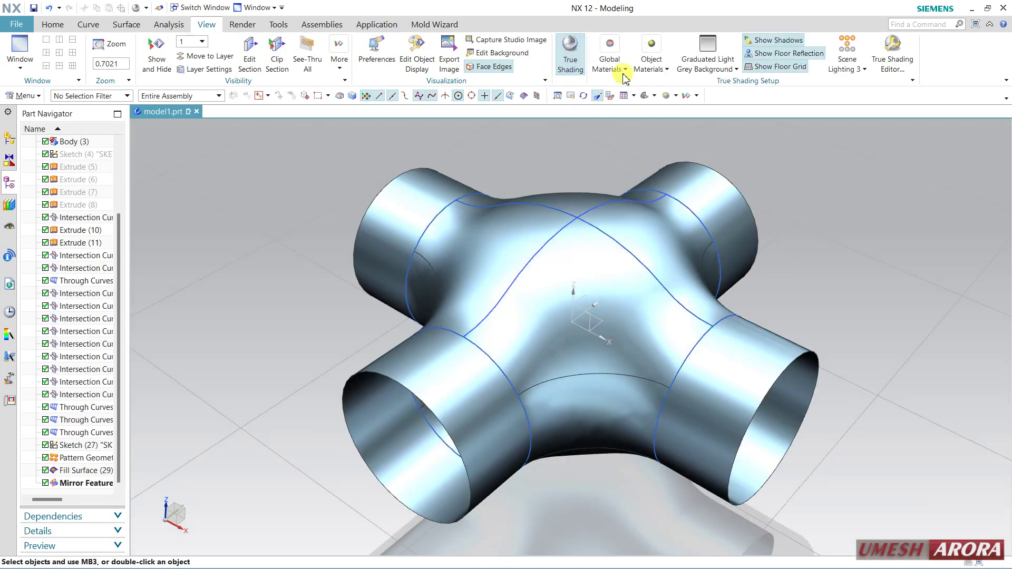
click(624, 70)
click(659, 164)
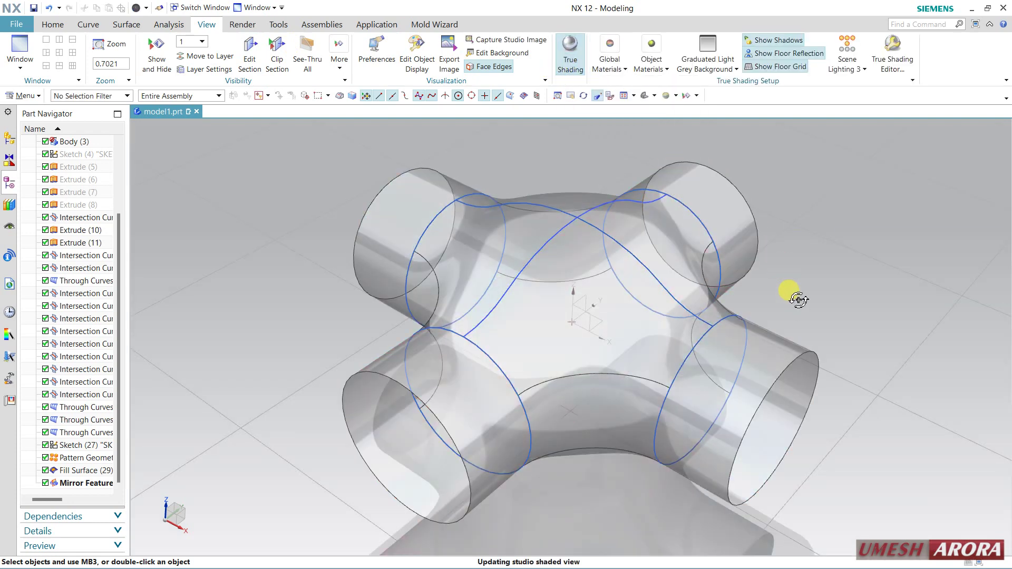
middle_drag(799, 300, 644, 158)
Step: Change the junction's global material to glossy dark red and inspect the shaded model from several sides
click(618, 72)
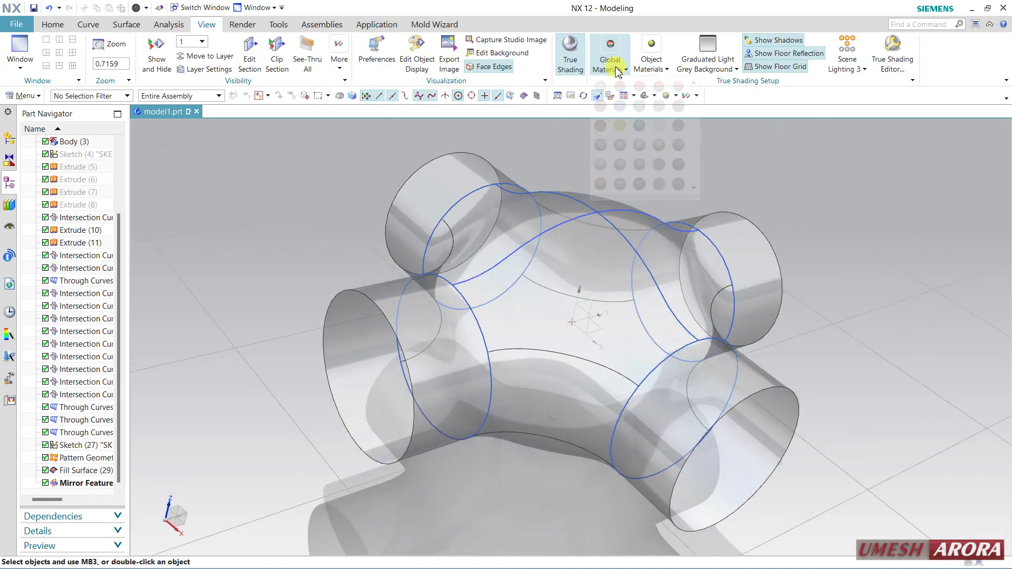
click(600, 184)
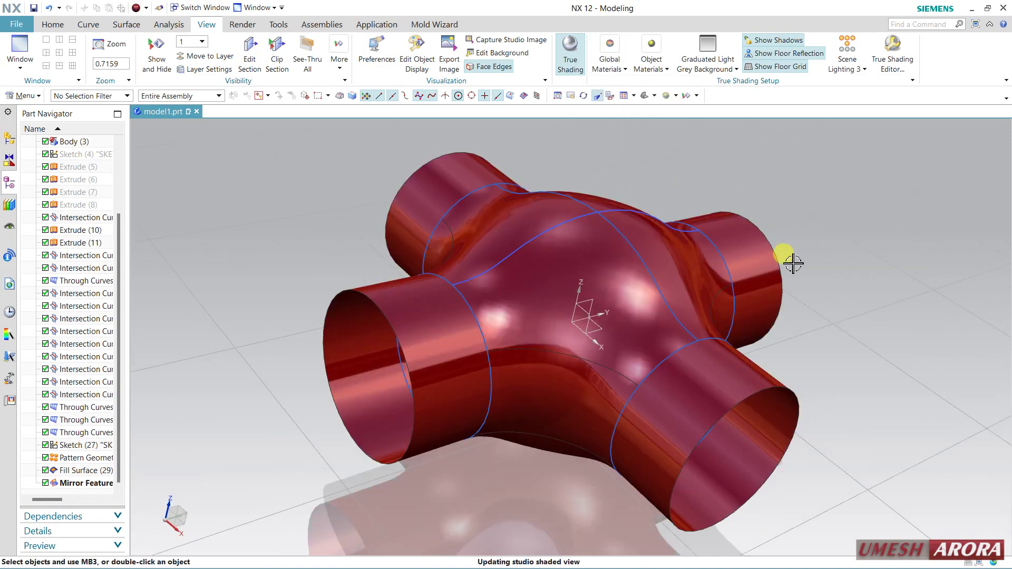
middle_drag(790, 262, 670, 318)
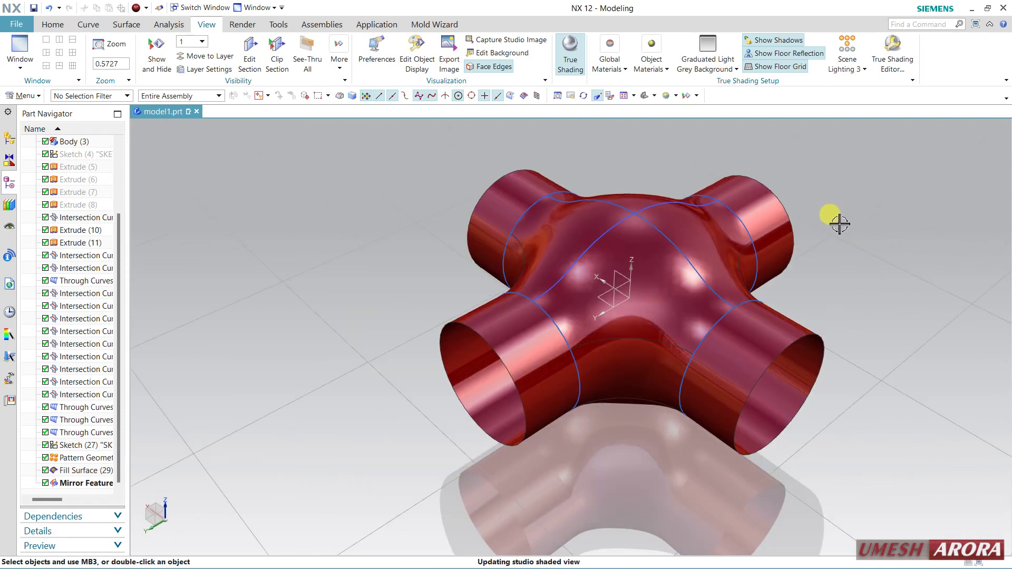
mouse_move(836, 219)
middle_down()
mouse_move(843, 190)
mouse_move(832, 242)
mouse_move(827, 229)
mouse_move(791, 255)
middle_up()
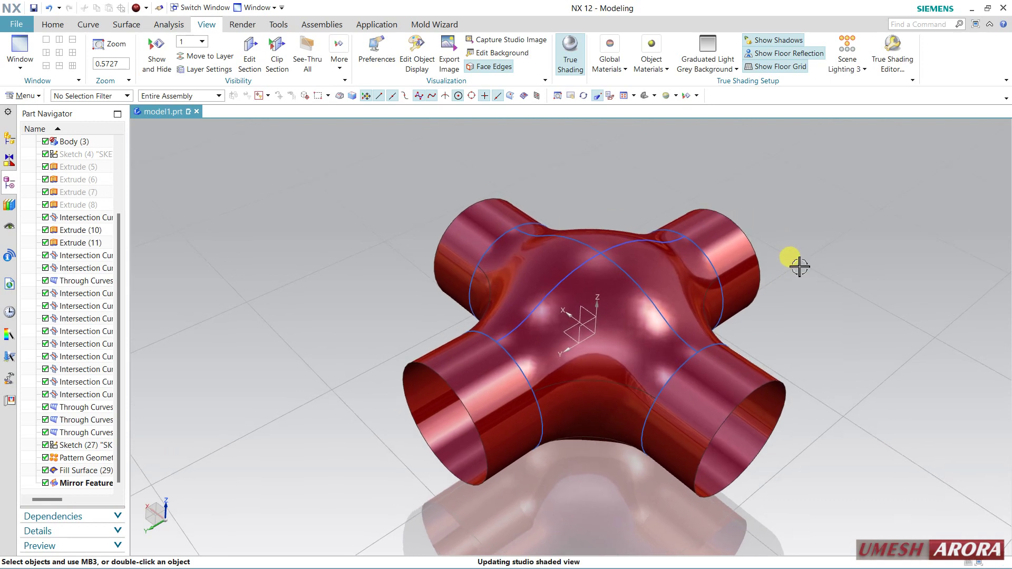